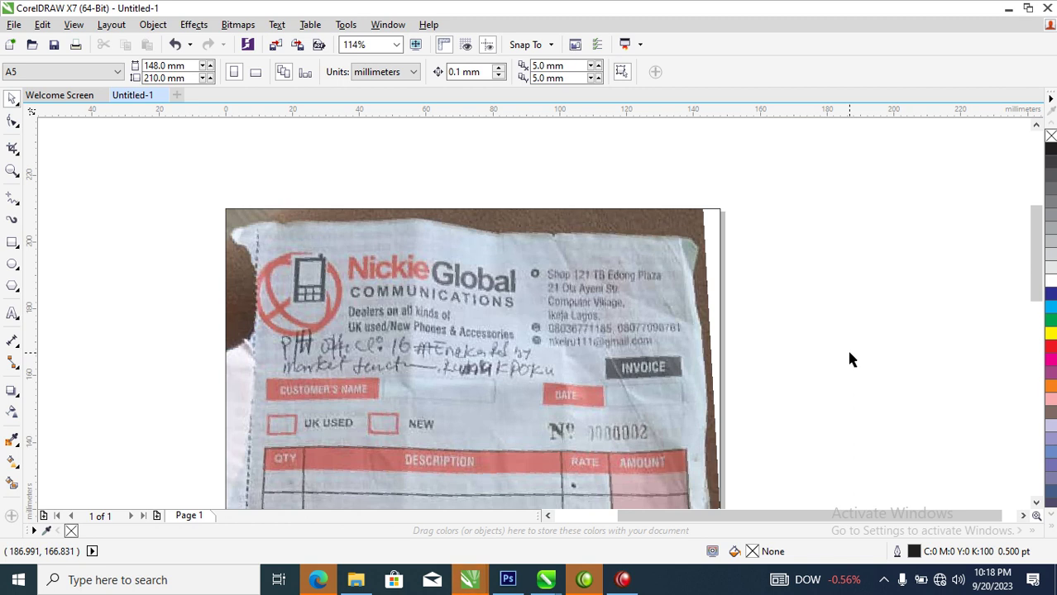
Zoom the view in on the red circular phone logo of the receipt image
key(z)
drag(235, 233, 428, 369)
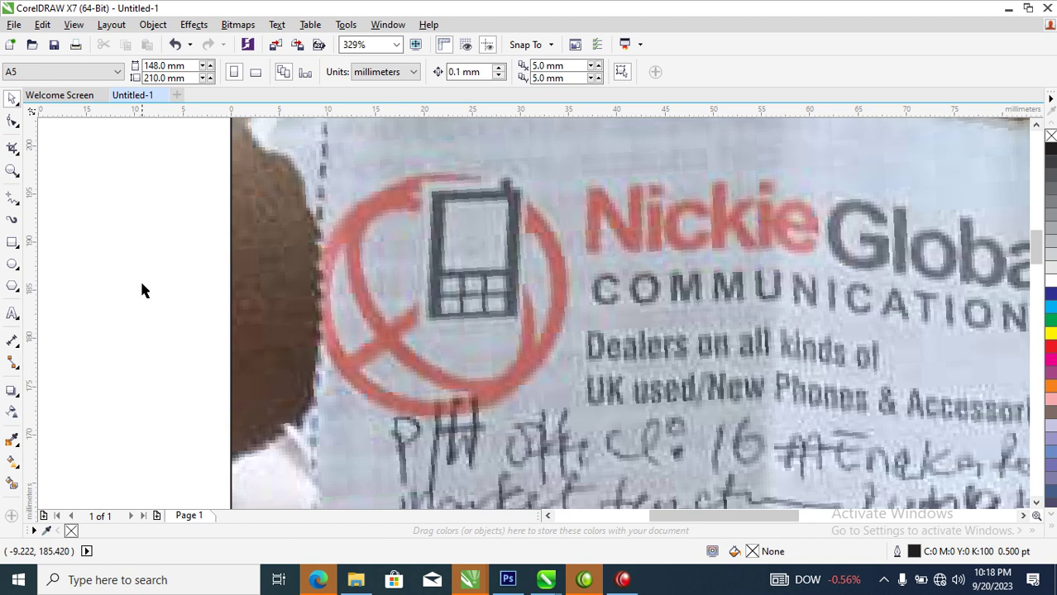
Draw rectangles tracing the phone body and its screen
click(13, 242)
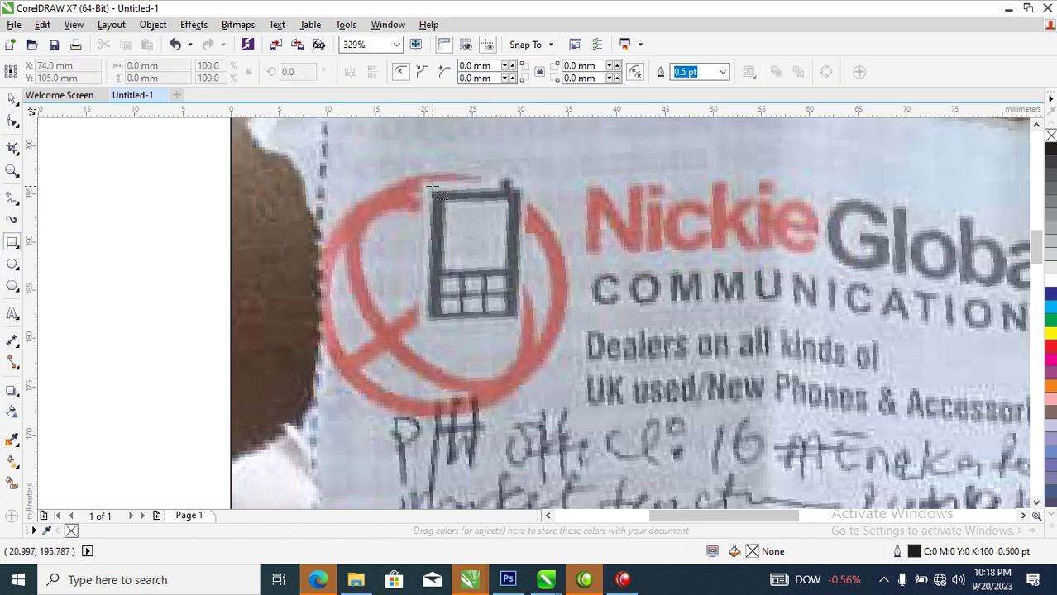
drag(430, 190, 519, 318)
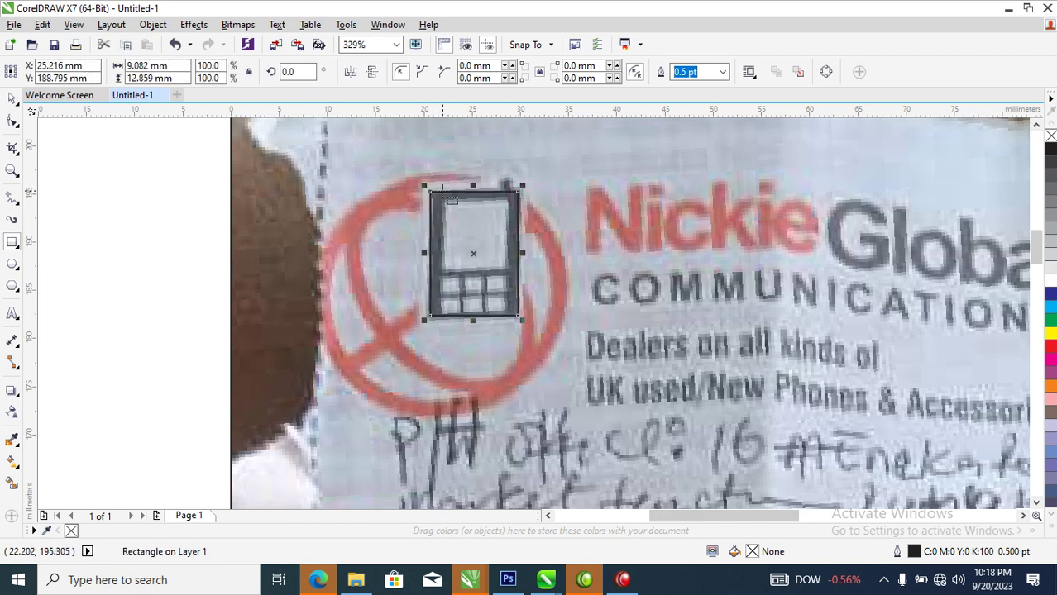
drag(443, 202, 506, 266)
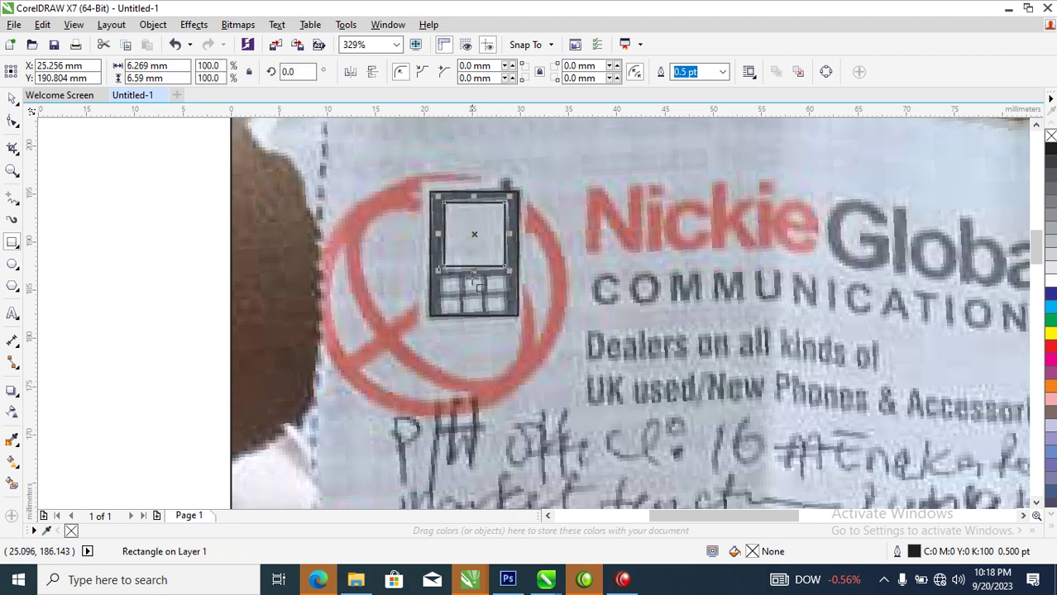
Create two rows of keypad squares from scaled and duplicated rectangle copies
key(space)
drag(508, 196, 472, 287)
right_click(455, 263)
key(Escape)
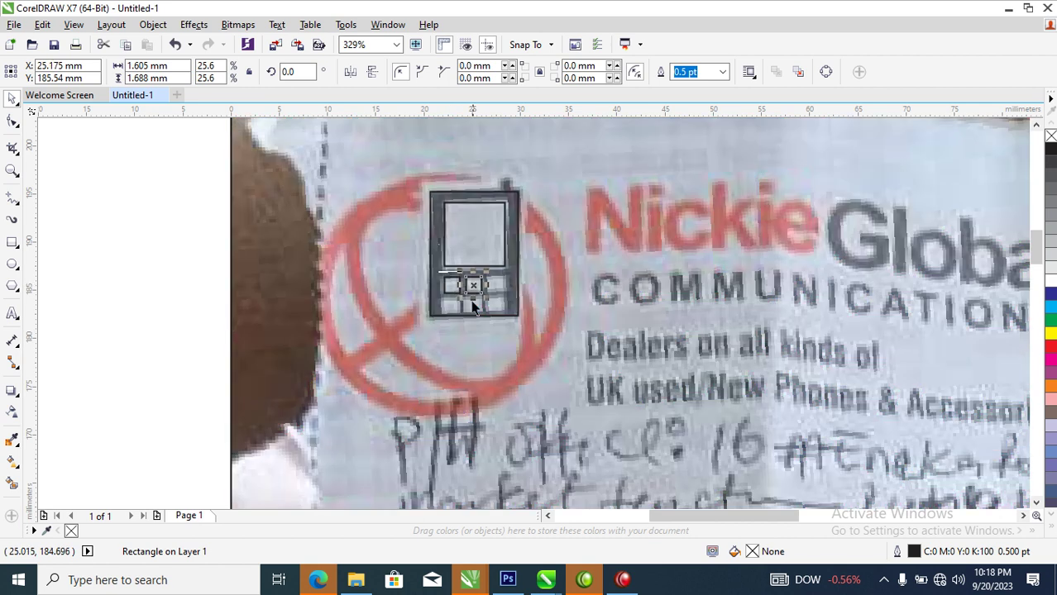
key(ctrl+d)
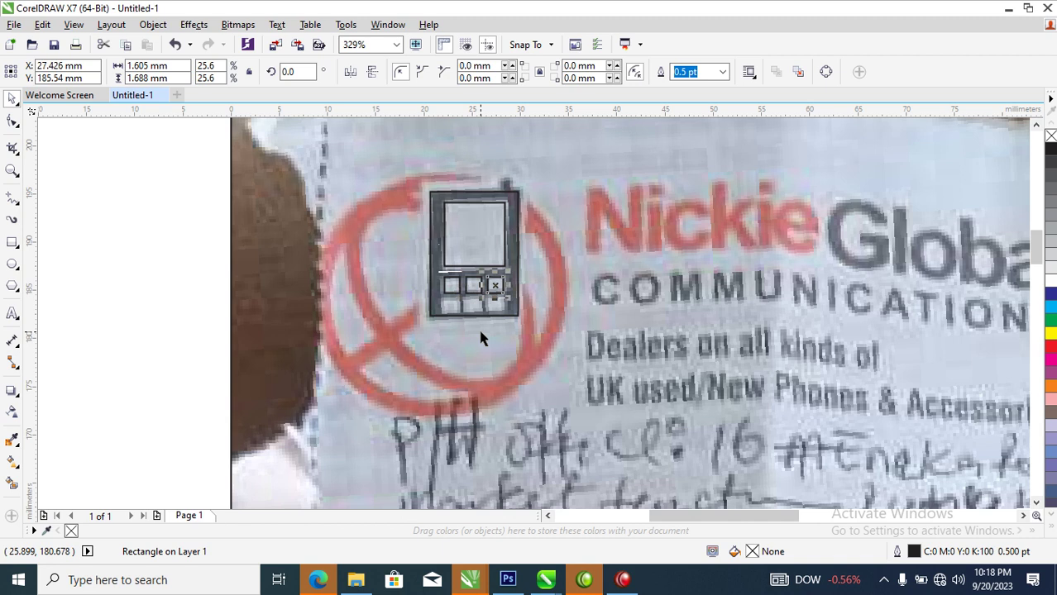
drag(424, 264, 530, 316)
drag(496, 285, 495, 304)
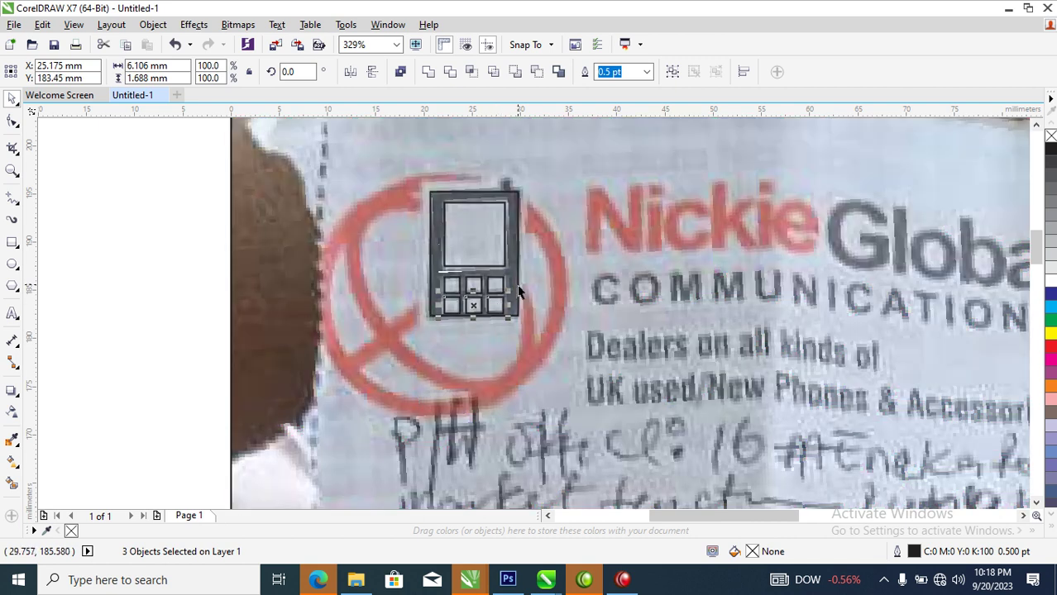
Lengthen the phone body to fit the keypad and combine all eight parts into one curve
click(518, 284)
drag(473, 323, 473, 329)
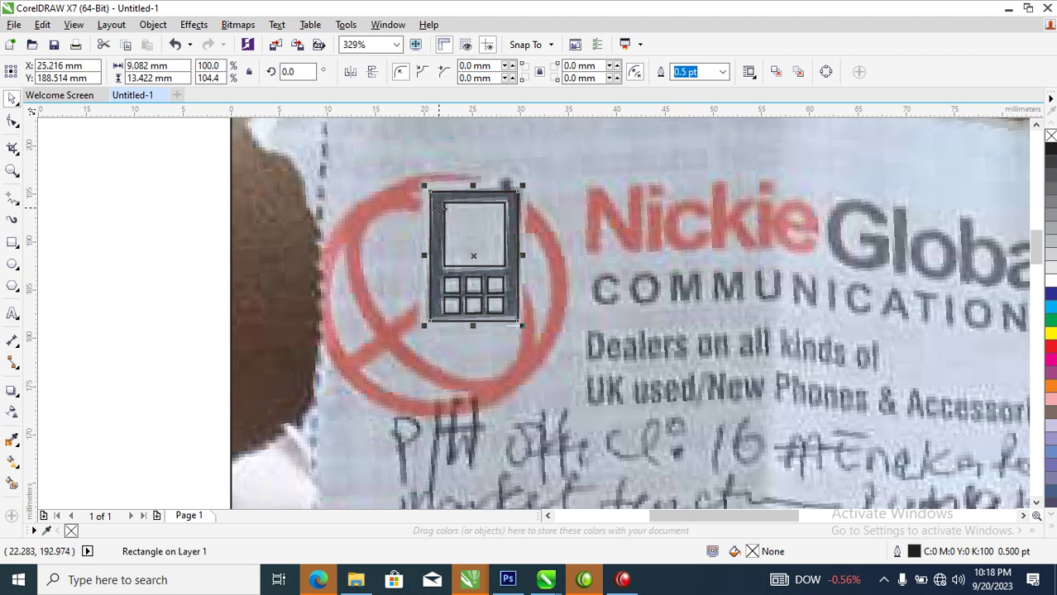
mouse_move(411, 175)
mouse_down()
mouse_move(457, 255)
mouse_move(558, 361)
mouse_up()
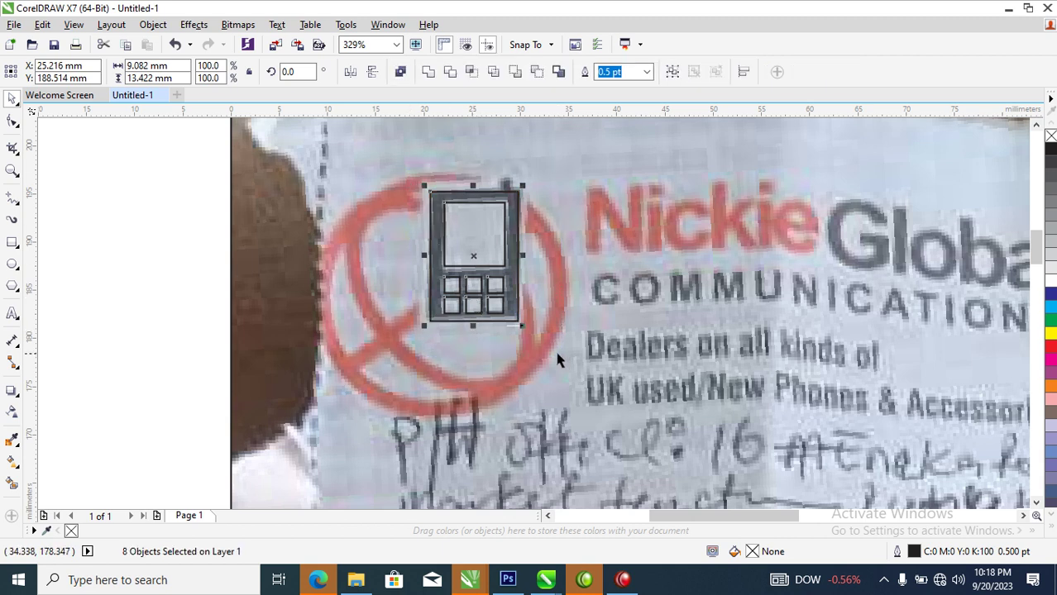
key(ctrl+l)
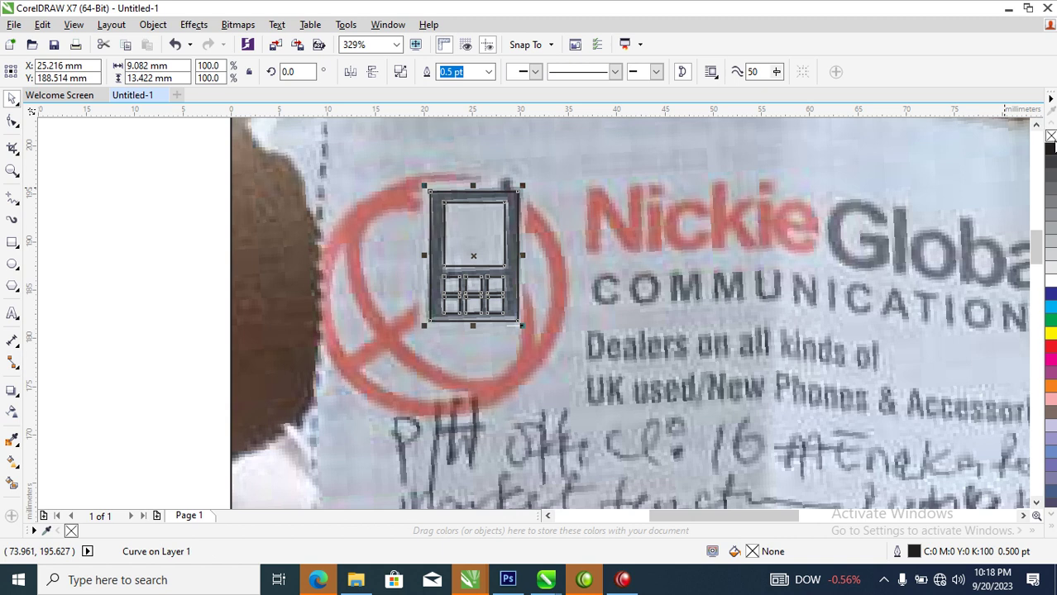
Fill the phone black and draw a small black antenna rectangle at its top right
click(1050, 149)
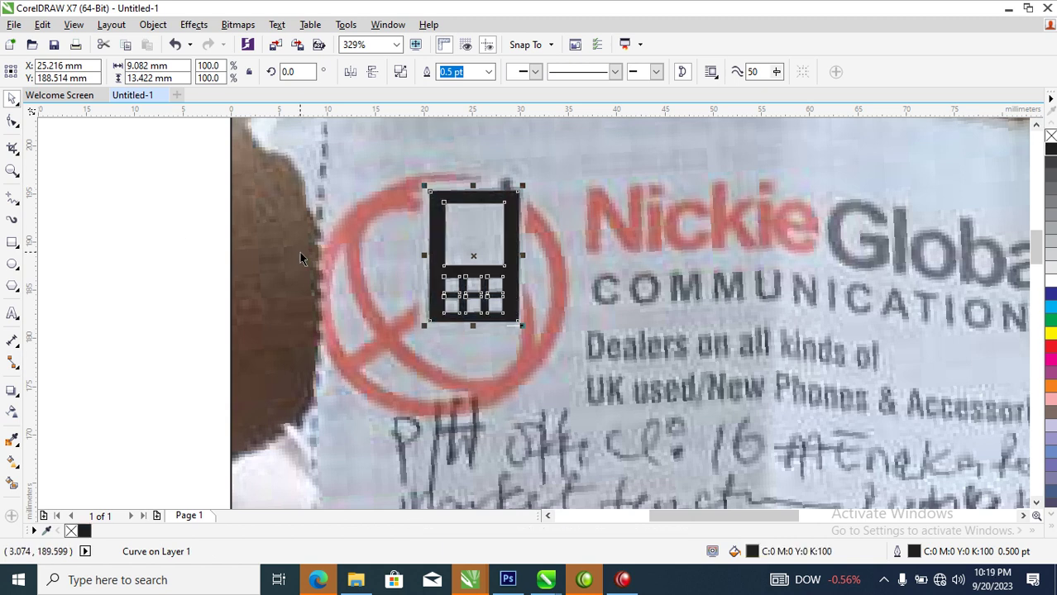
click(12, 241)
drag(499, 178, 508, 193)
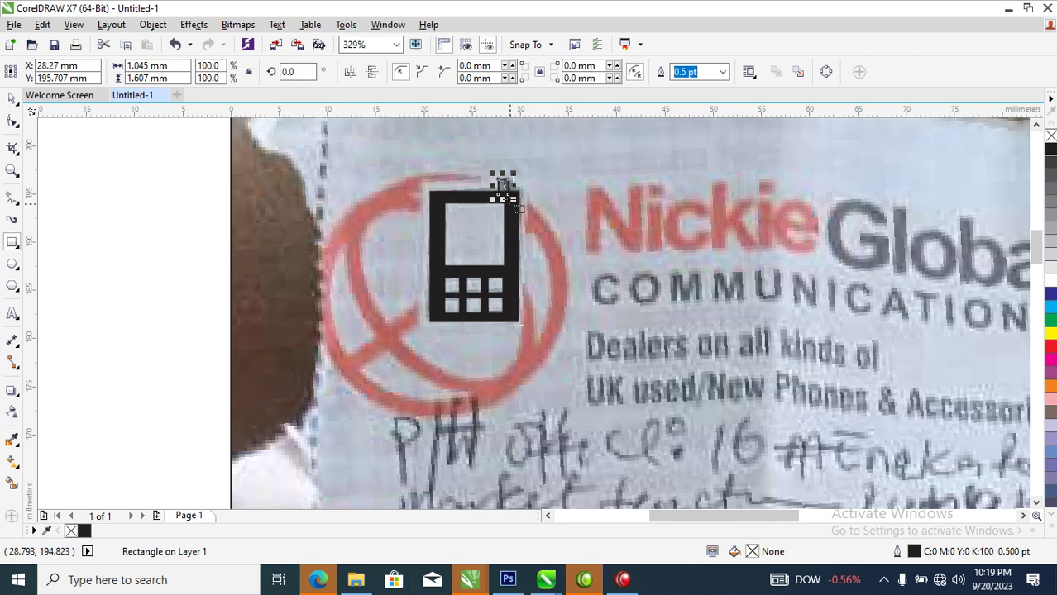
click(1050, 149)
Weld the antenna onto the phone body
key(space)
shift+click(508, 277)
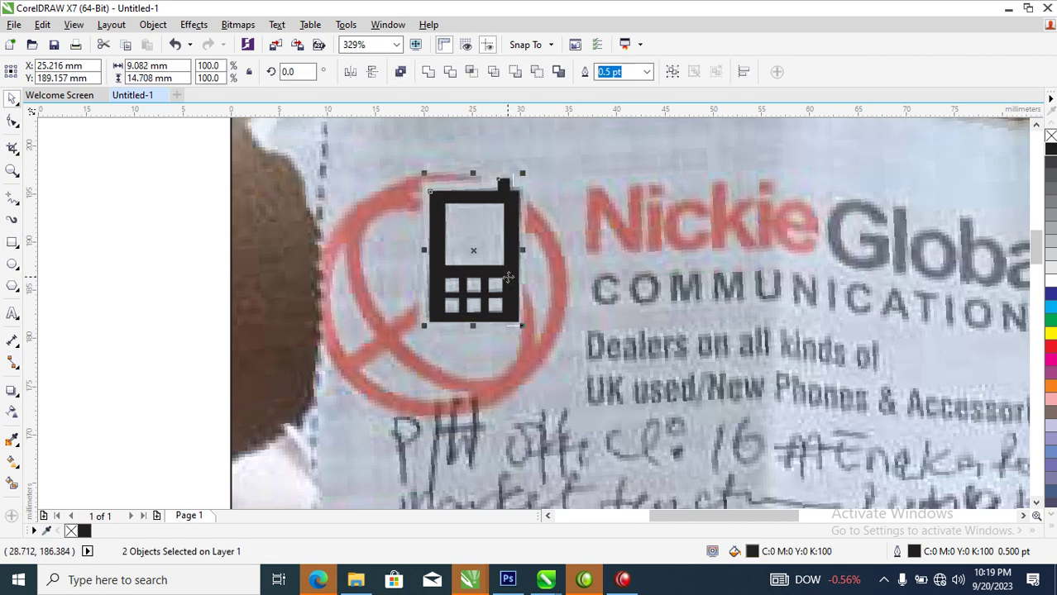
click(428, 72)
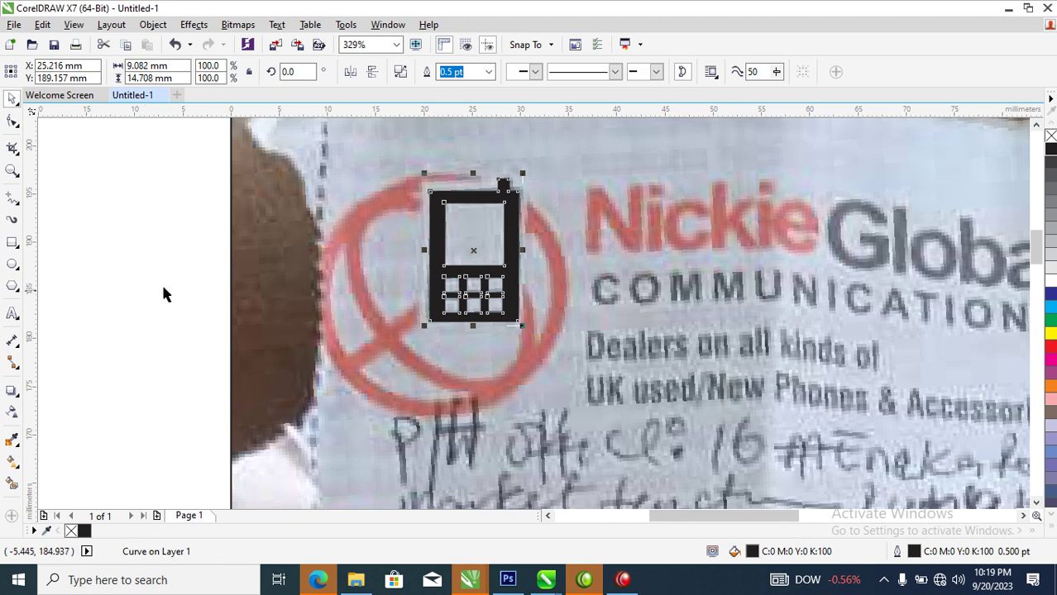
Draw a circle over the red logo ring, add a smaller inner copy, and combine both into a ring
click(13, 264)
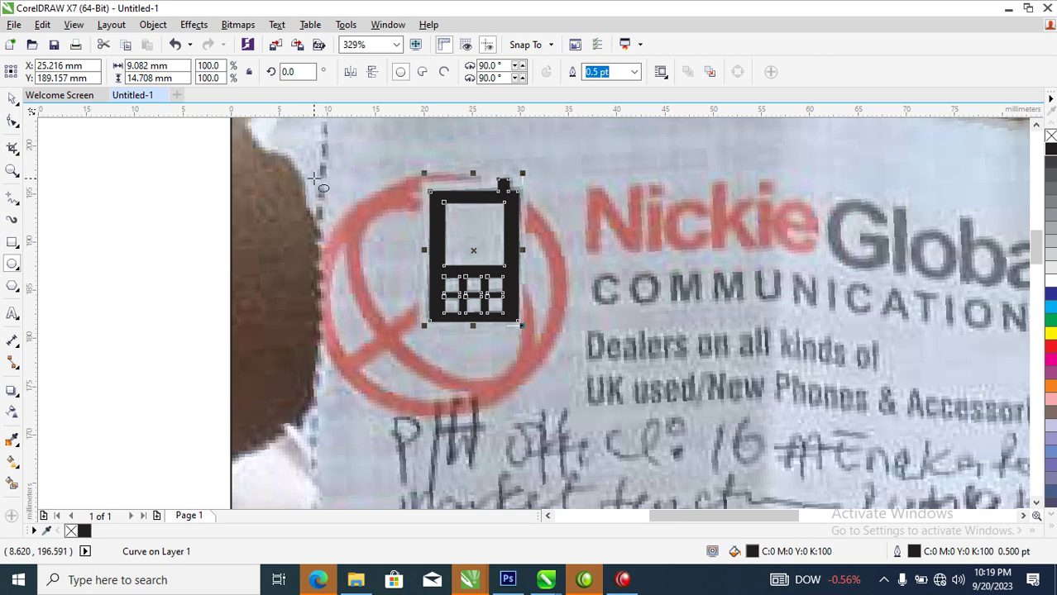
drag(317, 173, 551, 425)
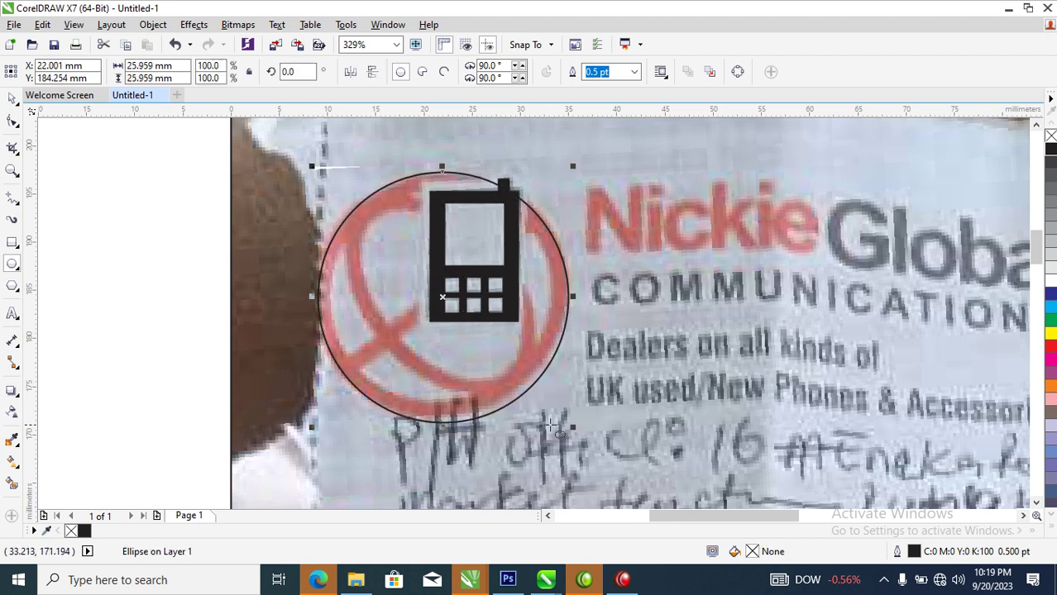
key(space)
drag(576, 170, 564, 173)
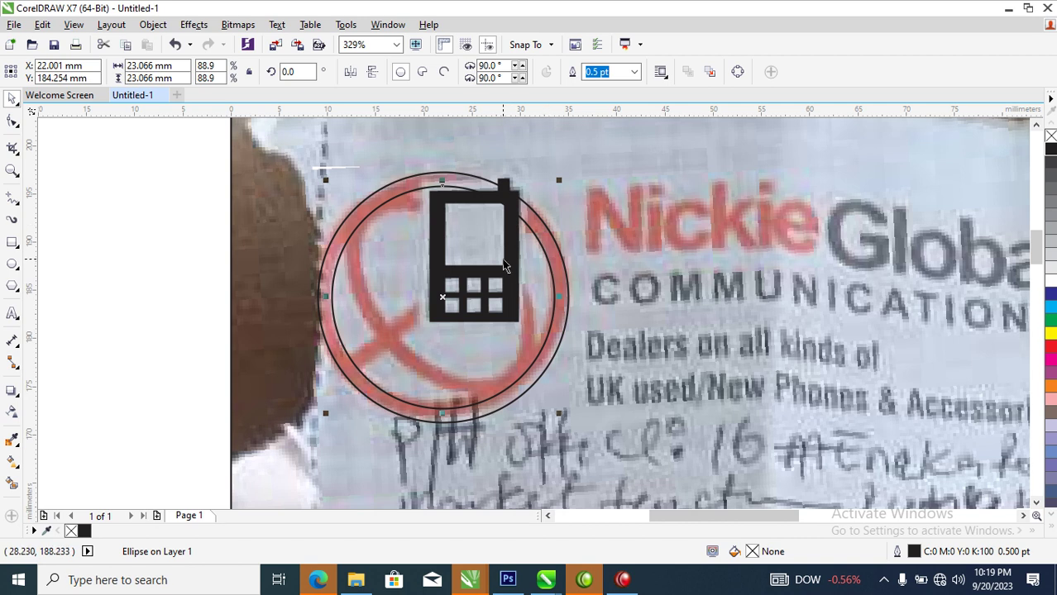
shift+click(542, 224)
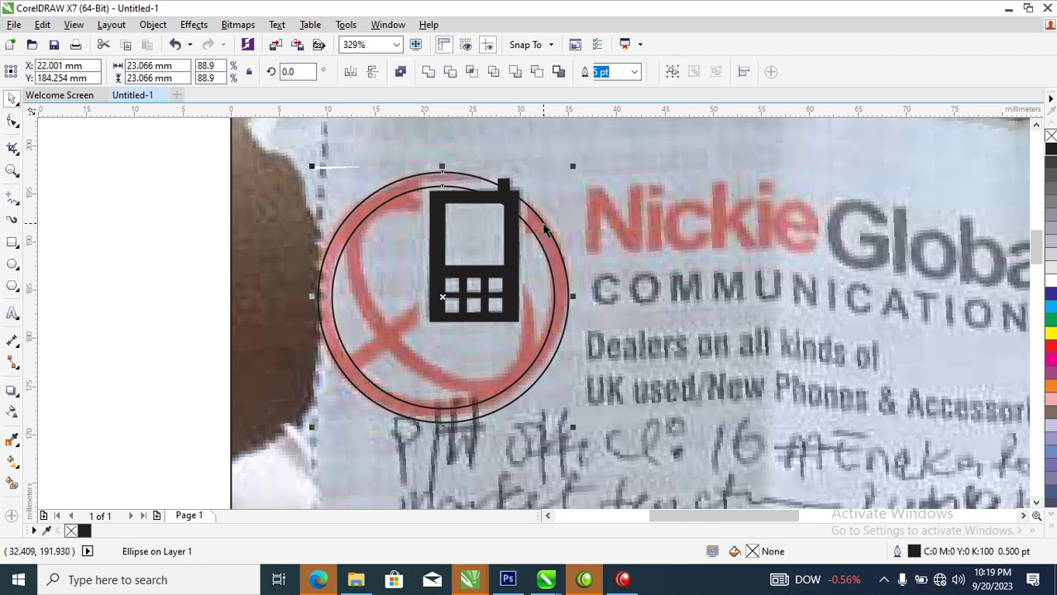
key(ctrl+l)
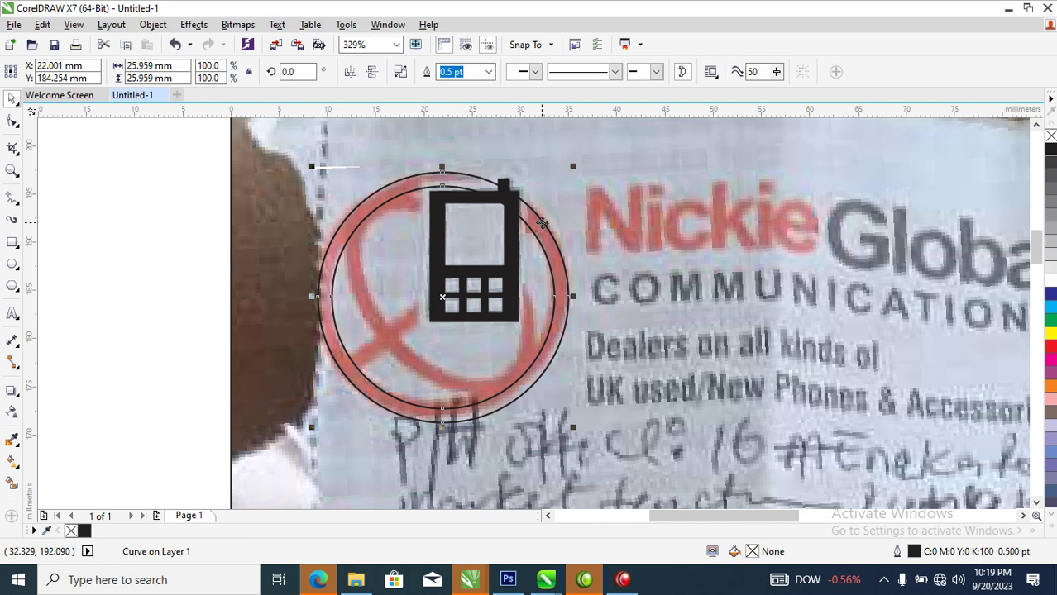
Draw a Bézier arc along the lower-left inside of the circle
click(12, 199)
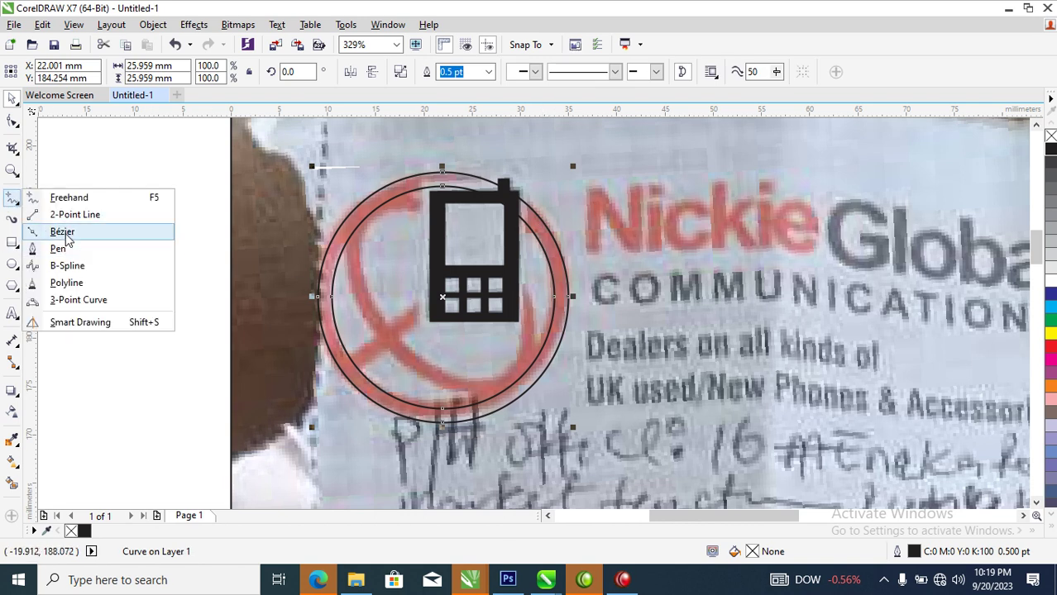
click(60, 232)
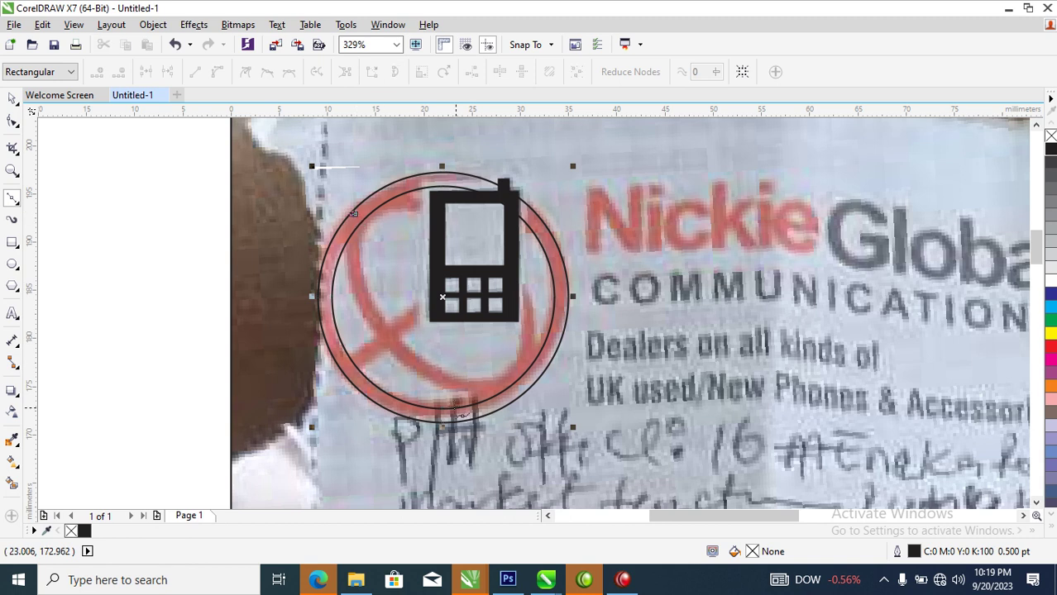
drag(514, 388, 710, 400)
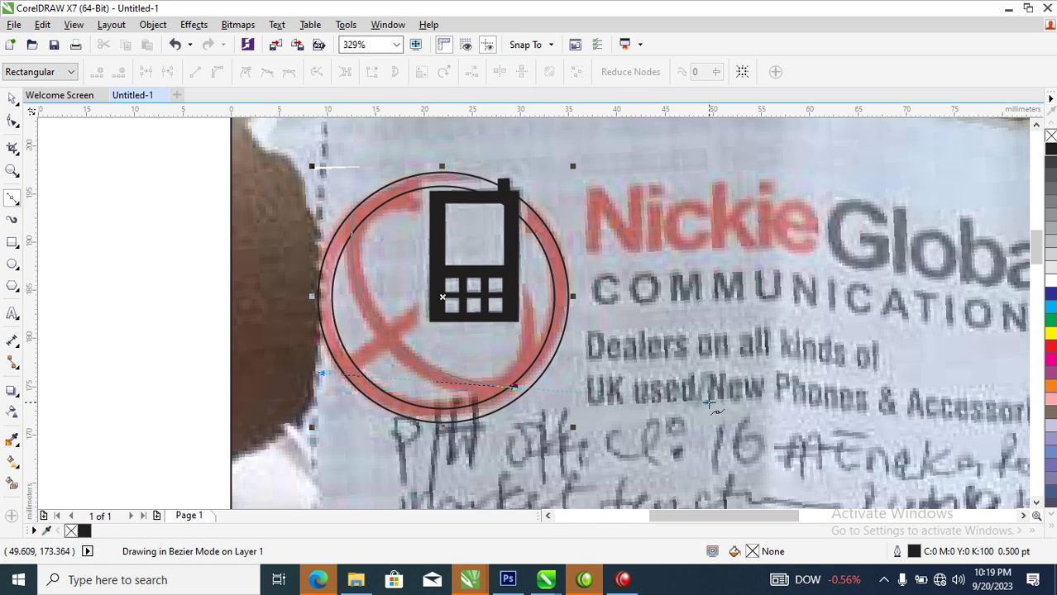
click(519, 209)
key(space)
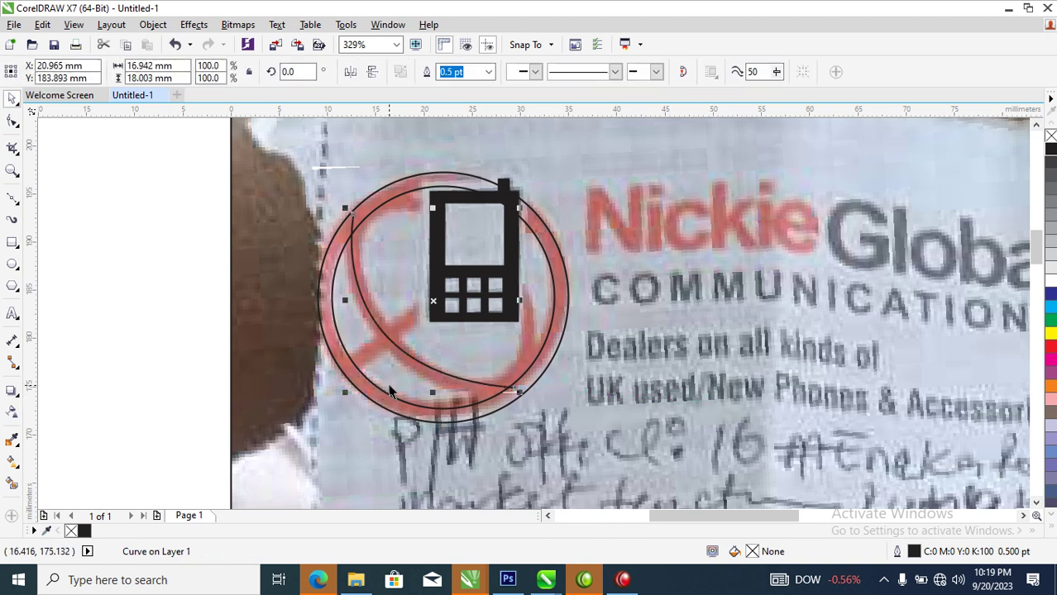
Set the arc's outline width to 4 pt
key(F12)
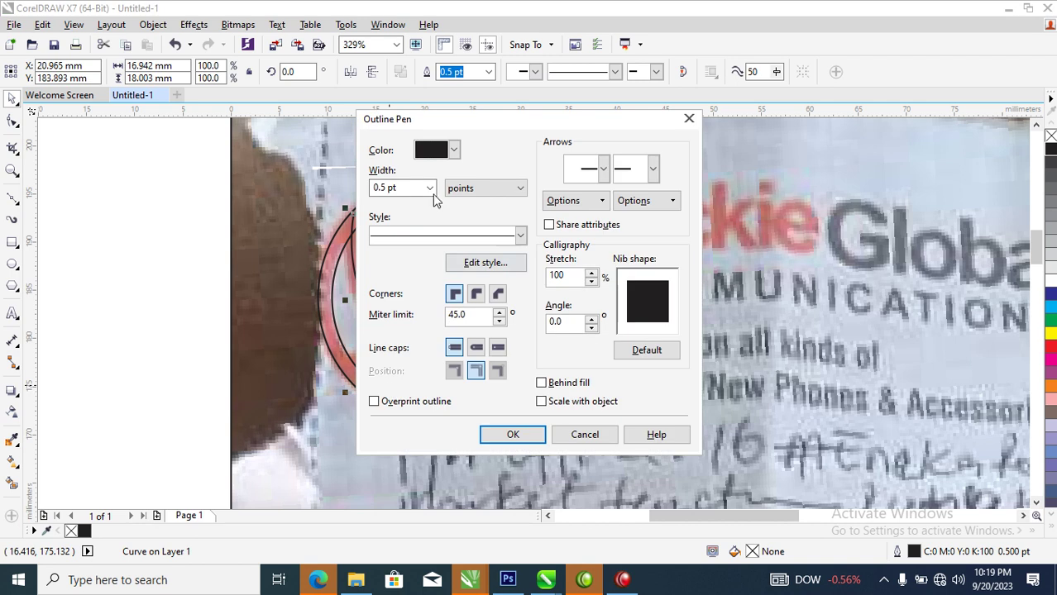
drag(408, 191, 352, 194)
text(4)
key(Return)
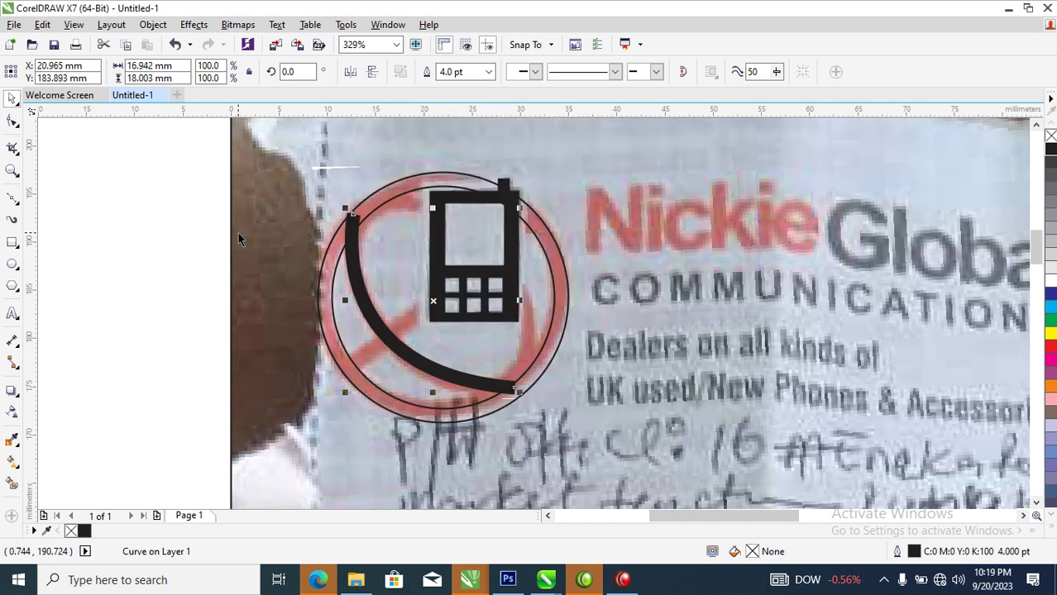
Convert the arc's 4 pt outline into a filled object with Object > Convert Outline to Object
click(153, 26)
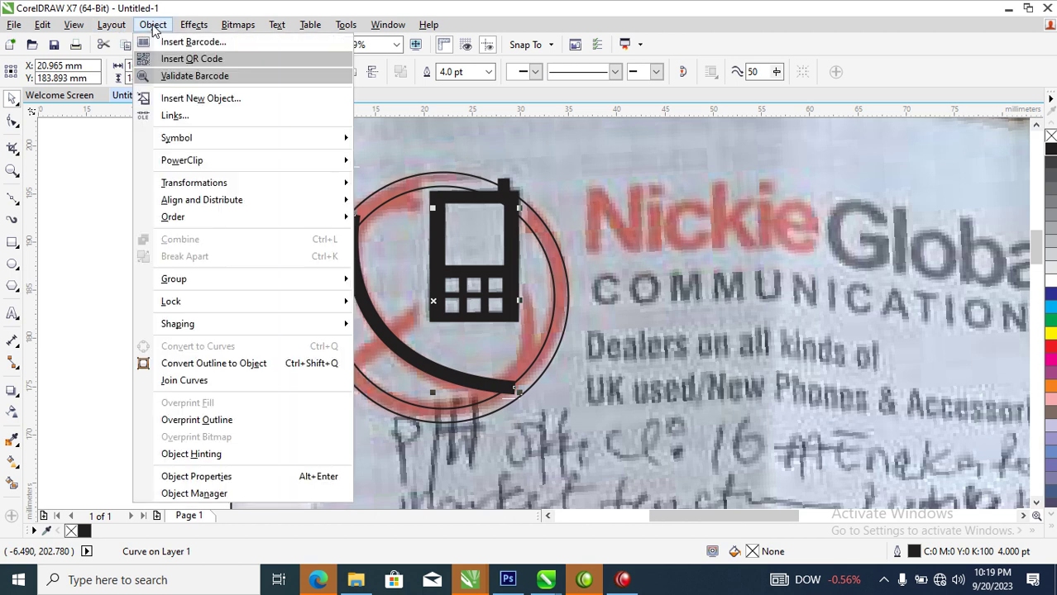
click(212, 365)
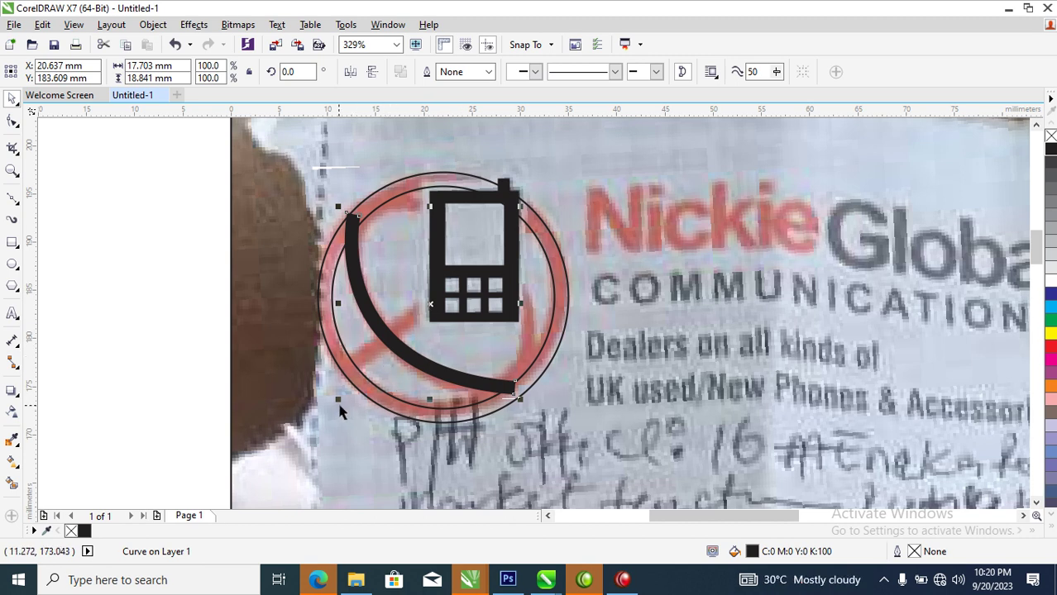
Add a mirrored copy of the arc, rotated about 70 degrees, on the circle's upper right
drag(339, 401, 547, 240)
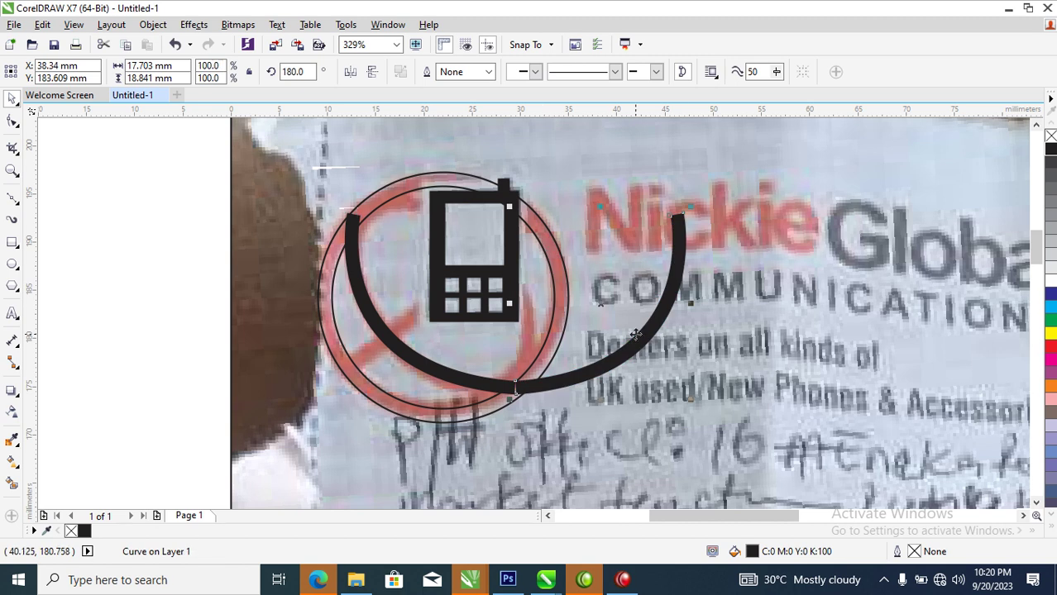
click(676, 277)
mouse_move(695, 209)
mouse_down()
mouse_move(562, 168)
mouse_move(526, 205)
mouse_up()
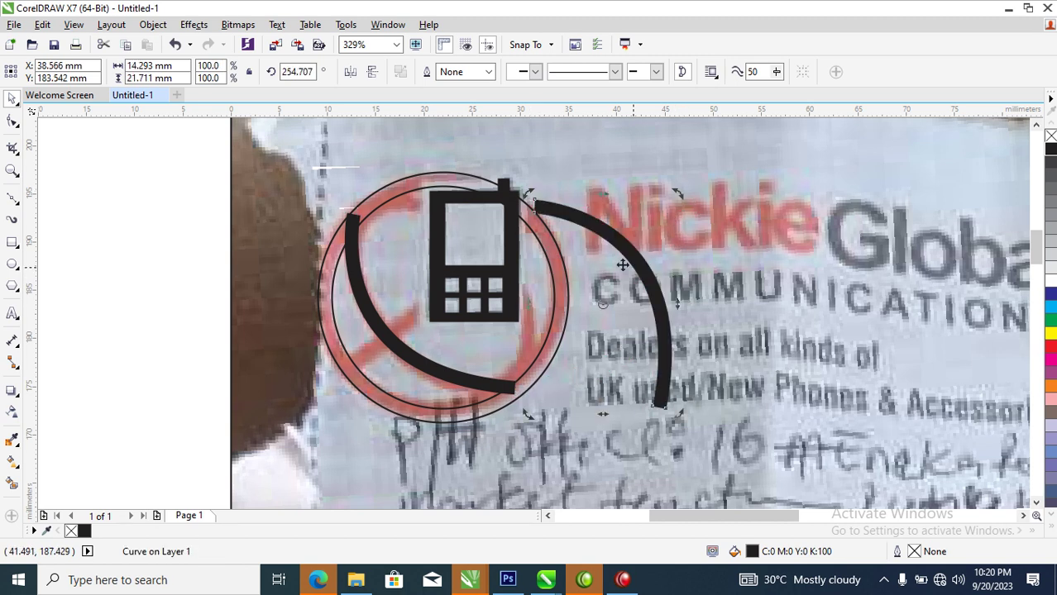
drag(654, 281, 511, 269)
click(506, 262)
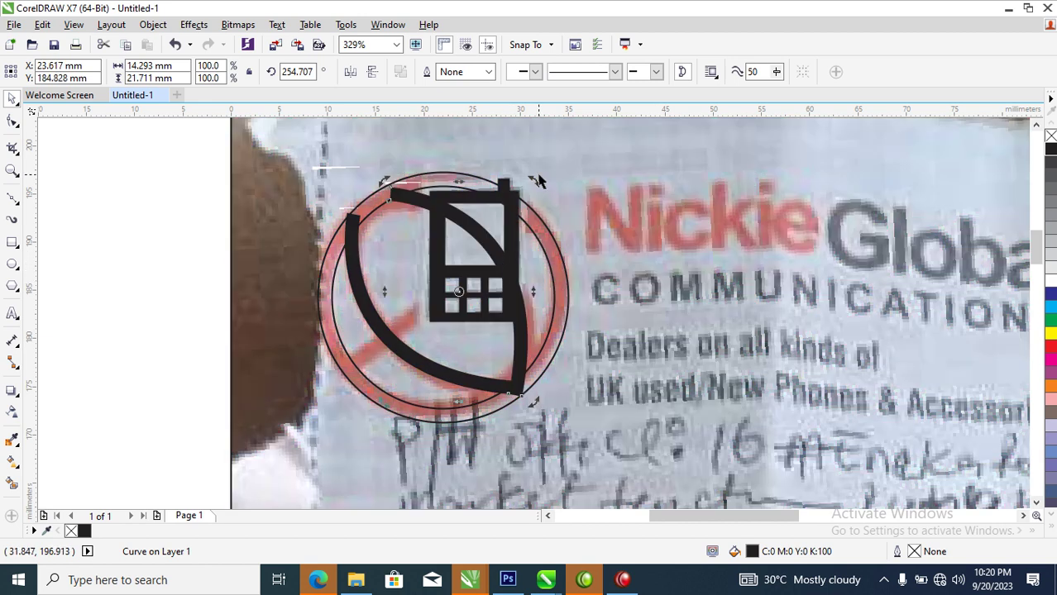
drag(536, 181, 526, 188)
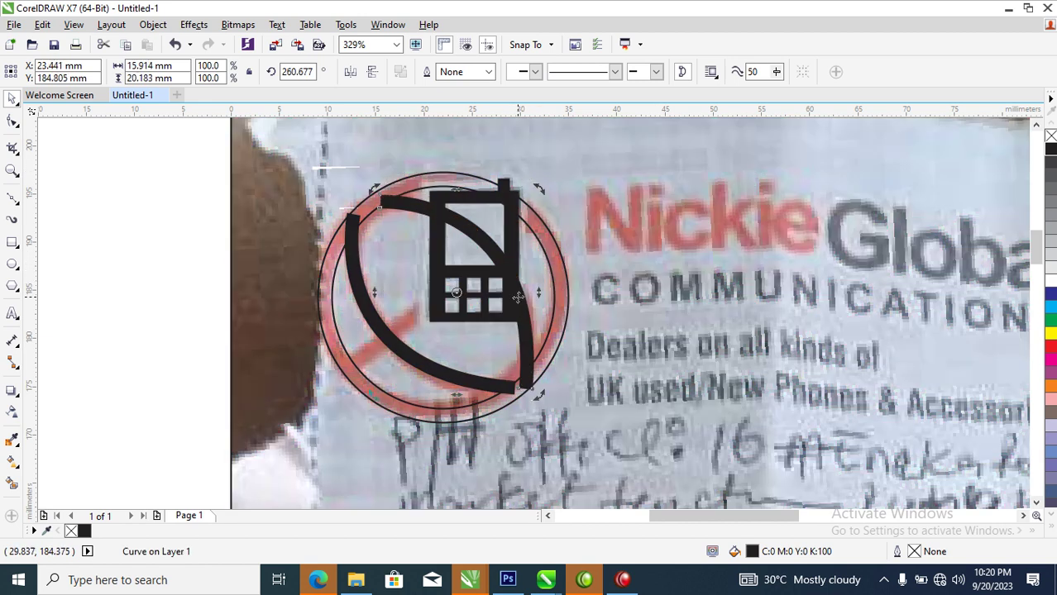
drag(517, 299, 520, 292)
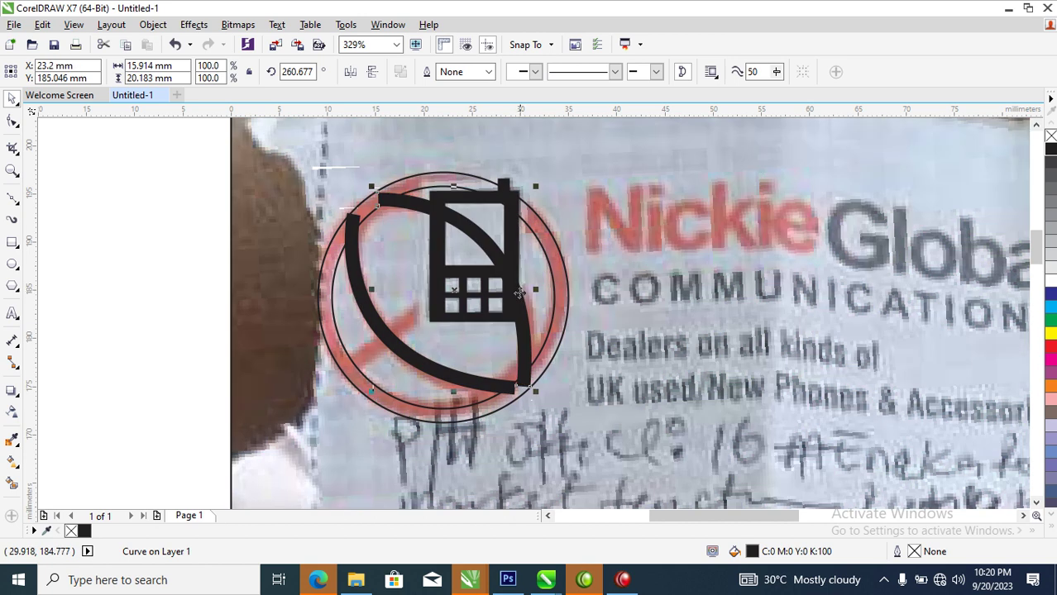
Weld the circle and both arcs into one solid black shape
shift+click(546, 240)
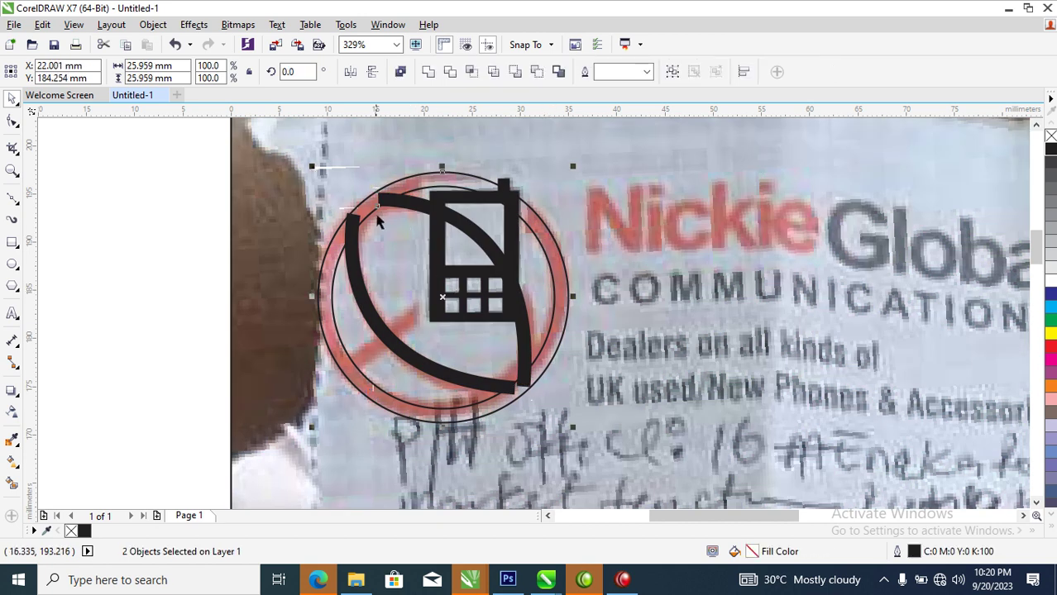
shift+click(359, 260)
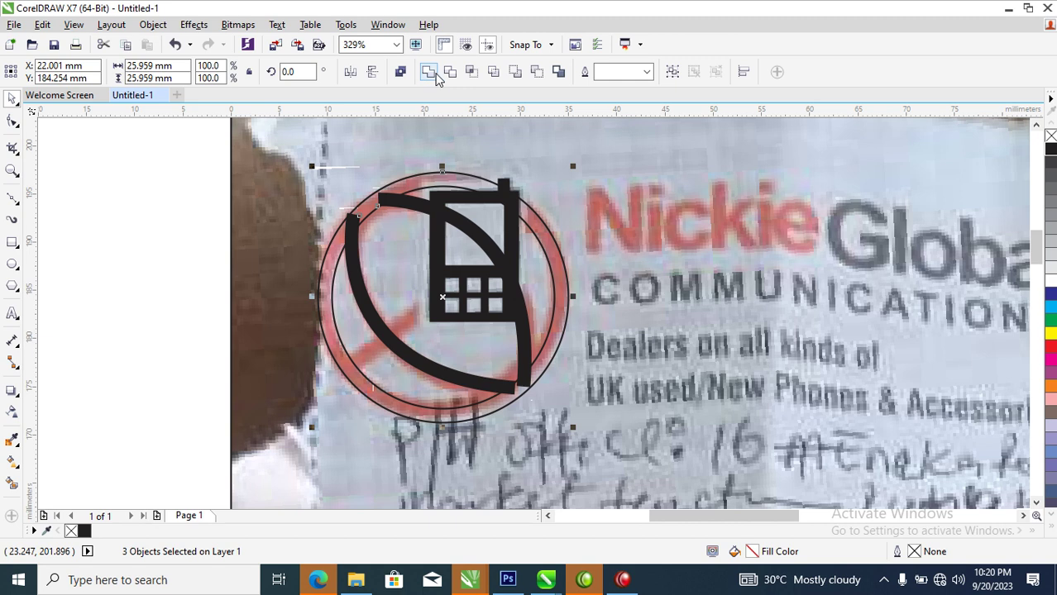
click(438, 73)
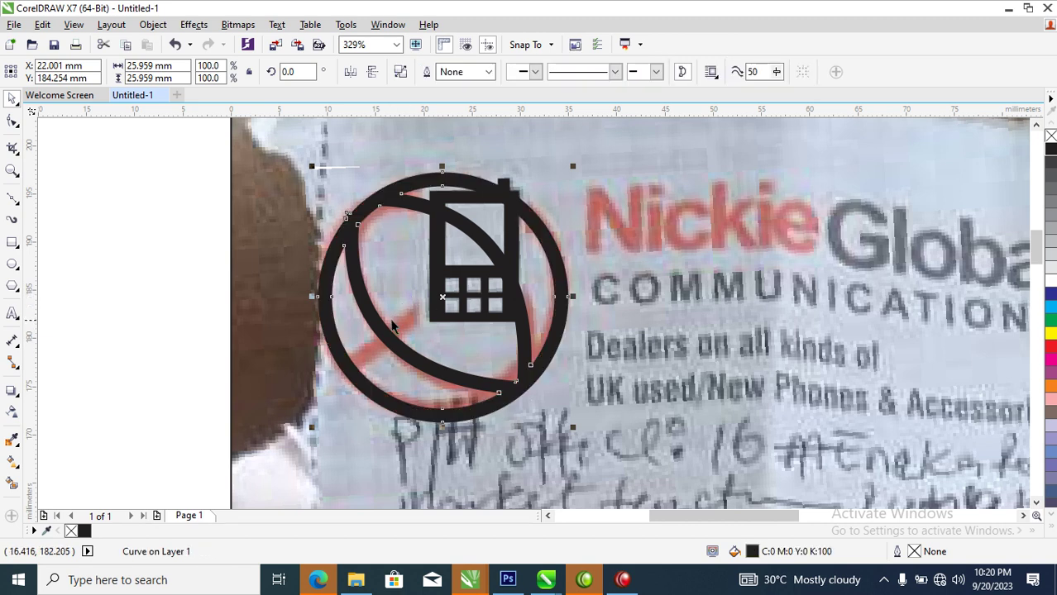
click(12, 198)
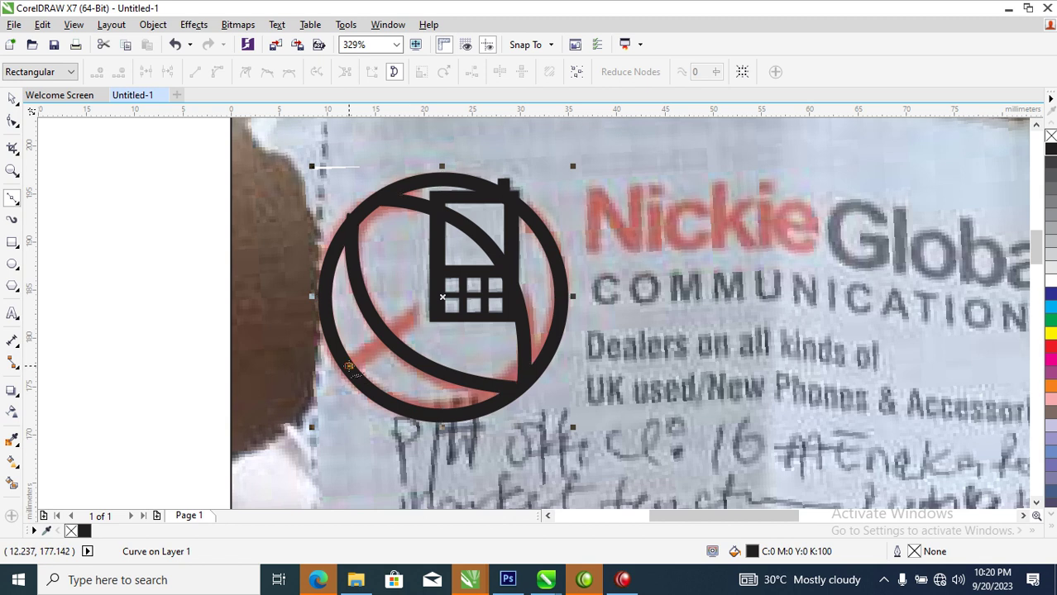
Draw a diagonal line across the circle and give it a 4 pt outline
key(Escape)
click(531, 223)
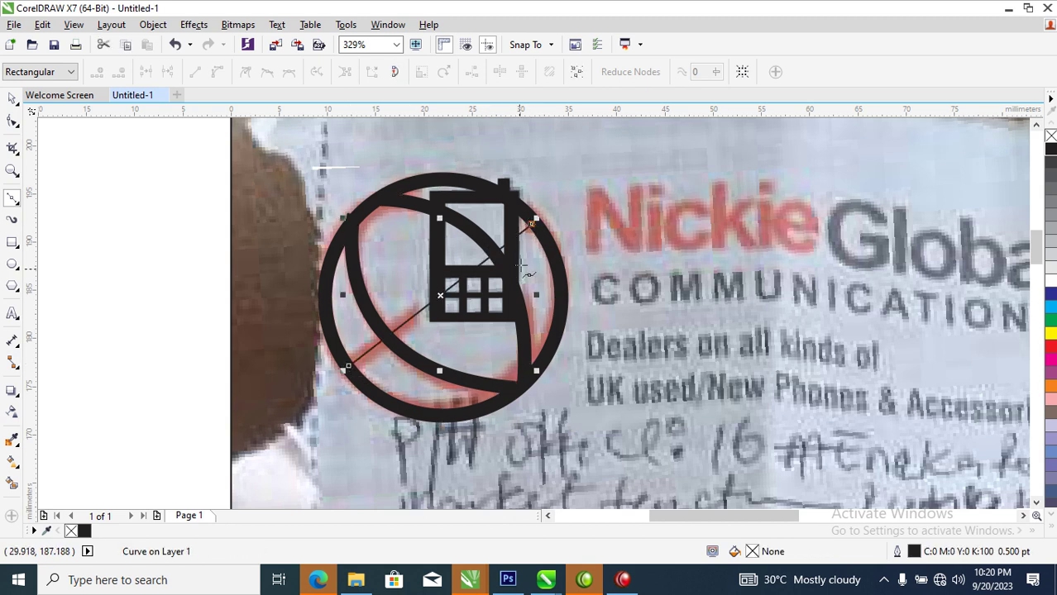
key(F12)
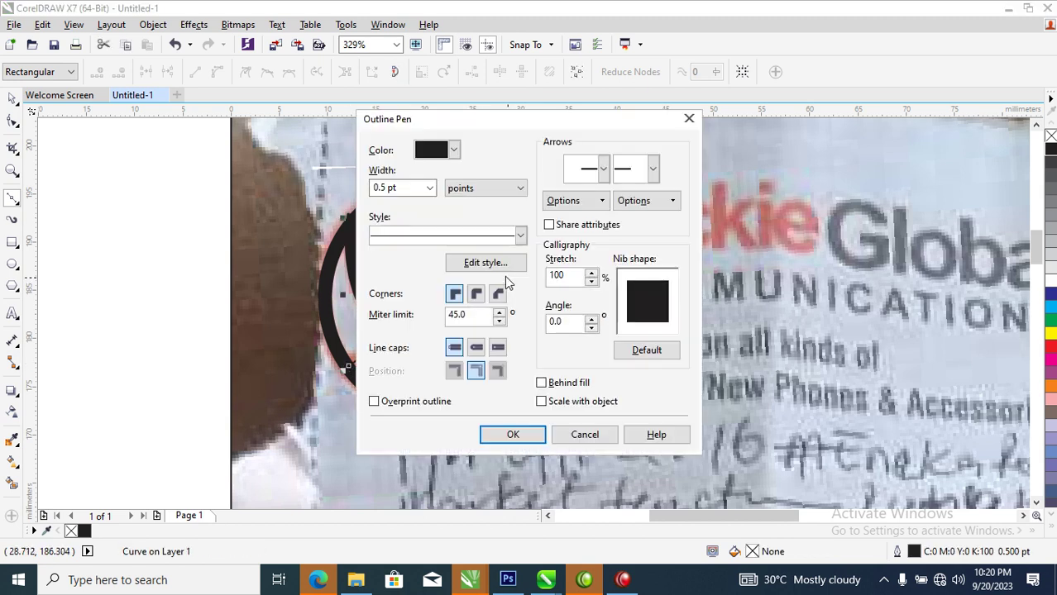
key(Escape)
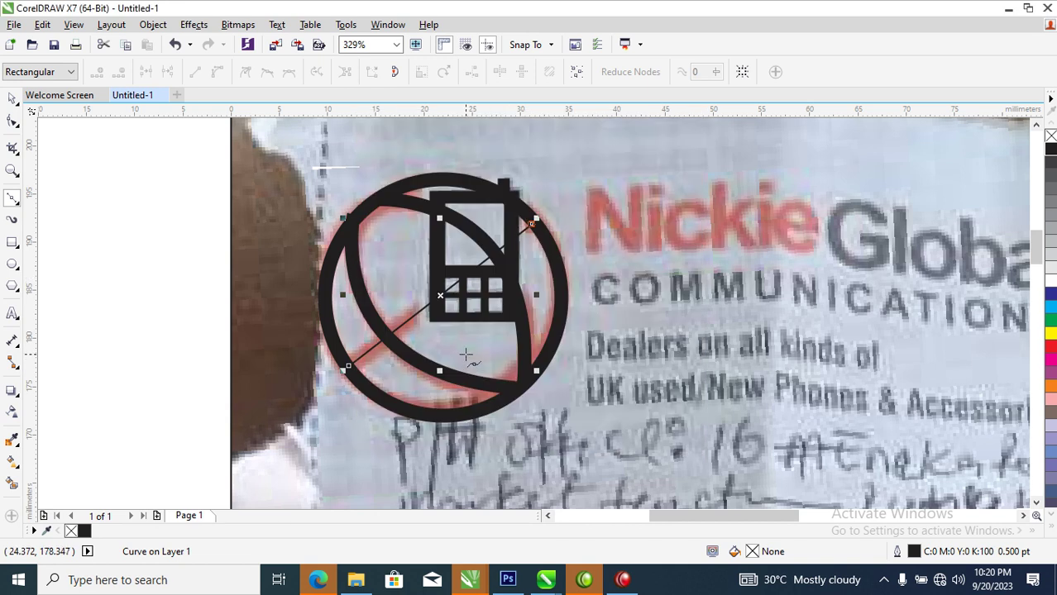
key(F12)
double_click(408, 187)
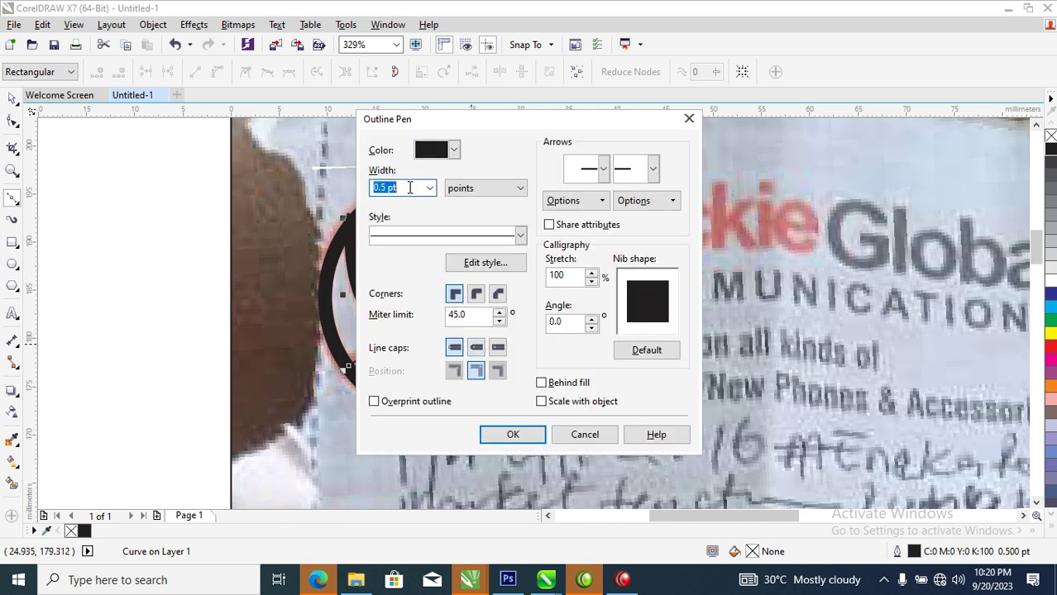
text(4)
key(Return)
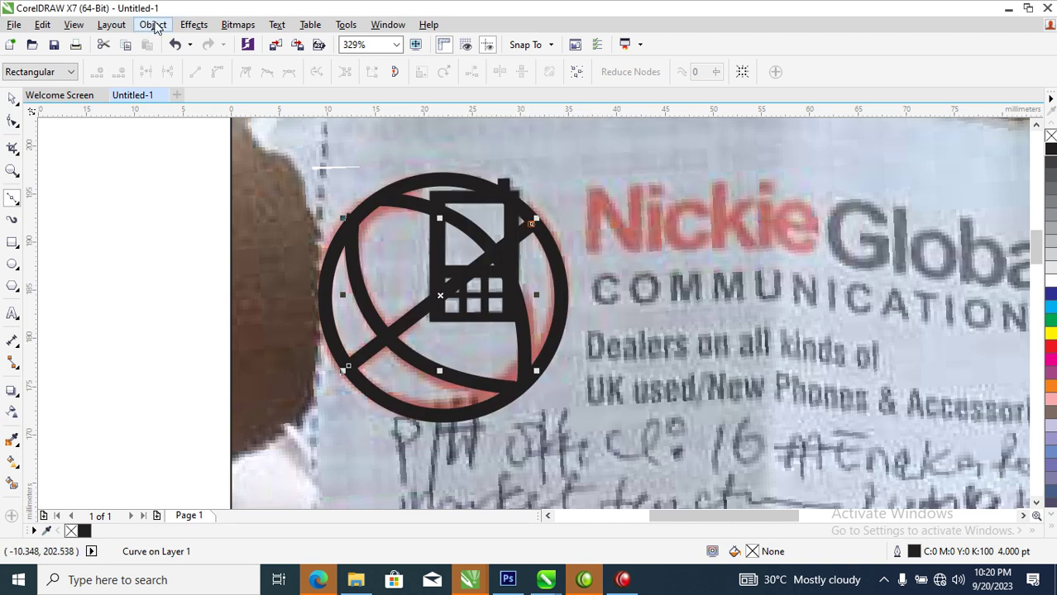
Convert the line's outline to a filled object and add the black ring to the selection
click(152, 24)
click(213, 364)
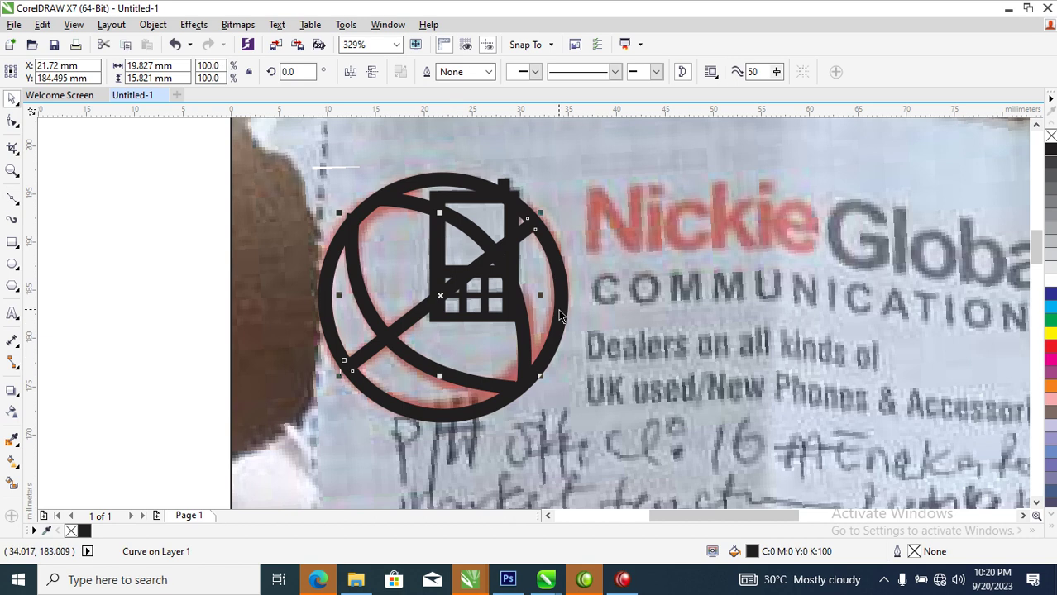
shift+click(560, 312)
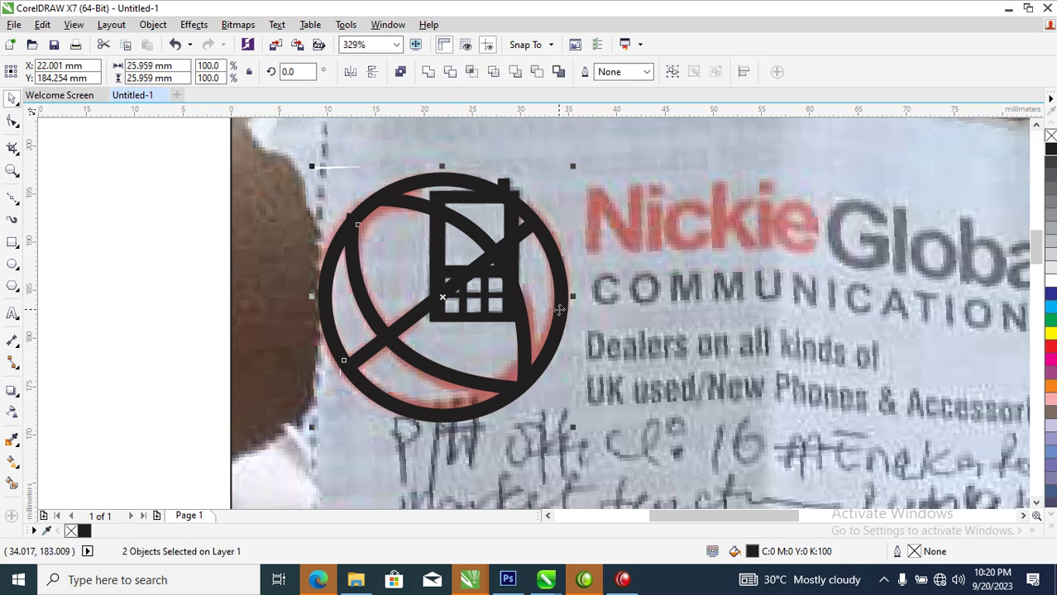
Weld the diagonal bar into the ring and draw a rectangle covering the phone
click(428, 73)
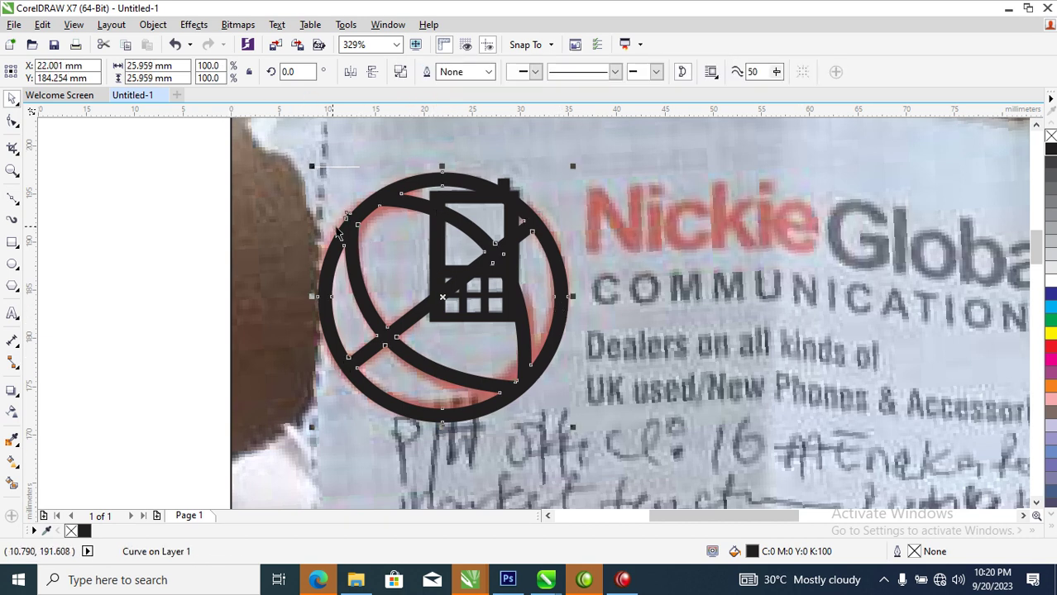
click(13, 242)
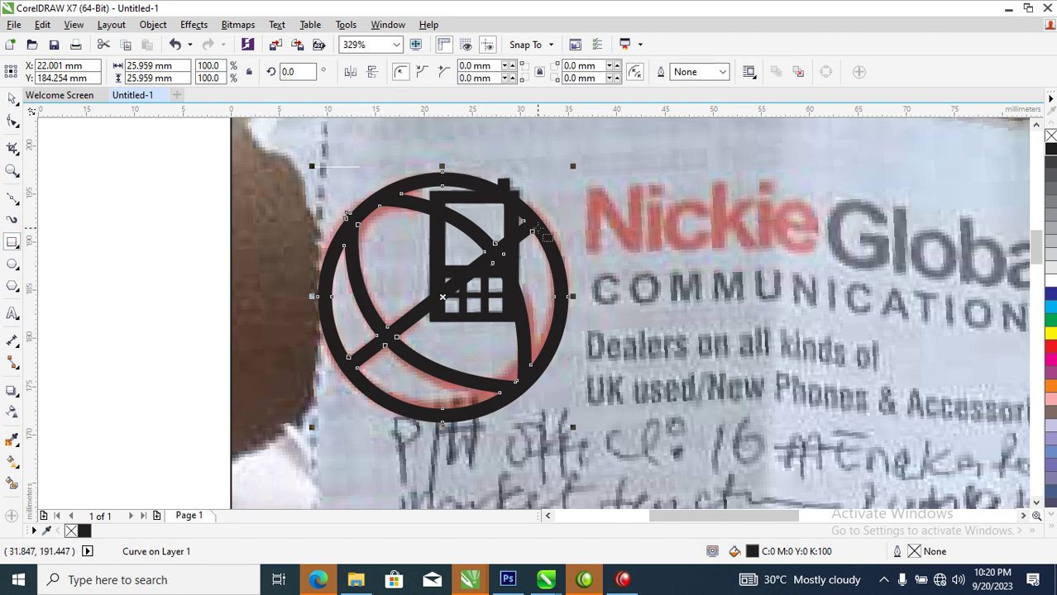
mouse_move(425, 180)
mouse_down()
mouse_move(453, 274)
mouse_move(486, 312)
mouse_move(524, 325)
mouse_up()
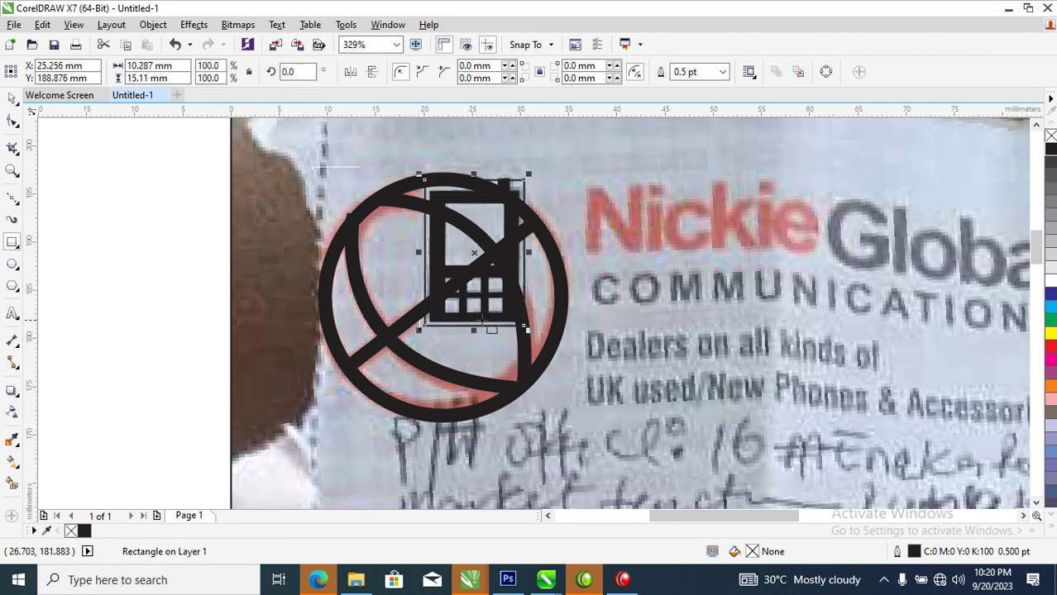
key(space)
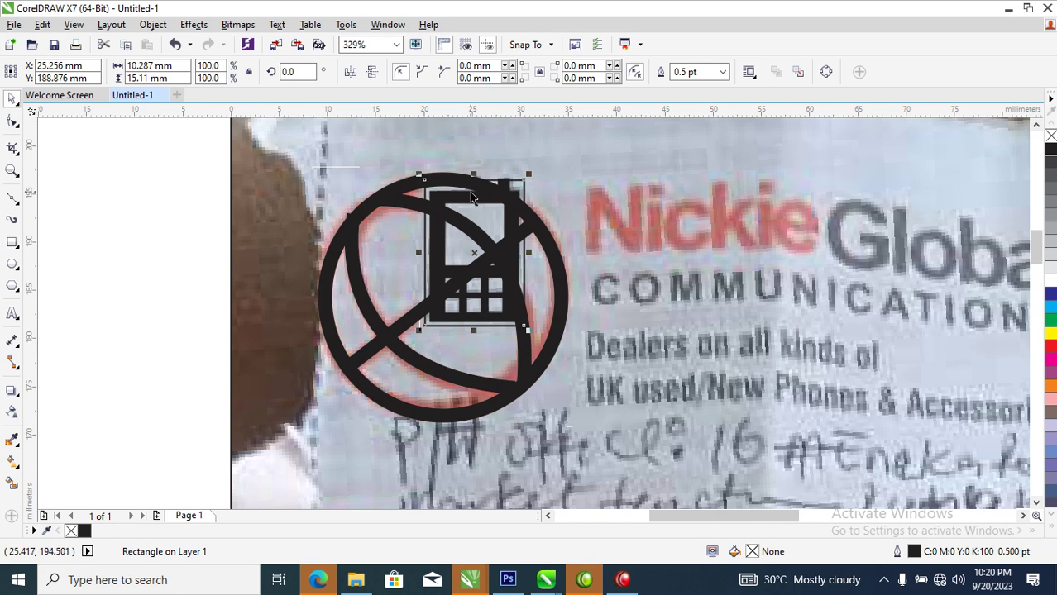
drag(472, 171, 473, 179)
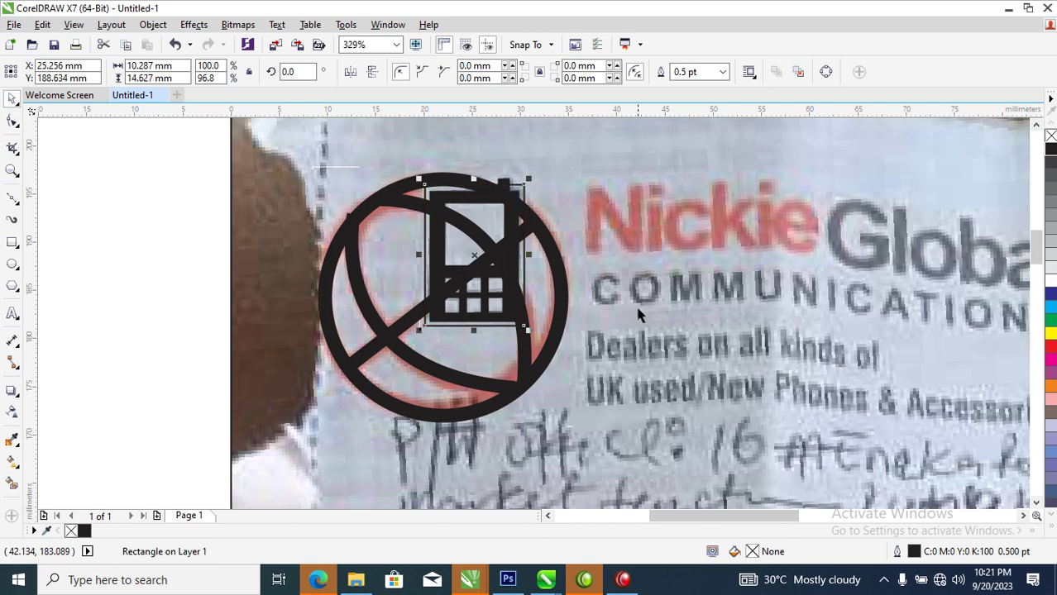
Trim the rectangle's area out of the ring around the phone
shift+click(556, 266)
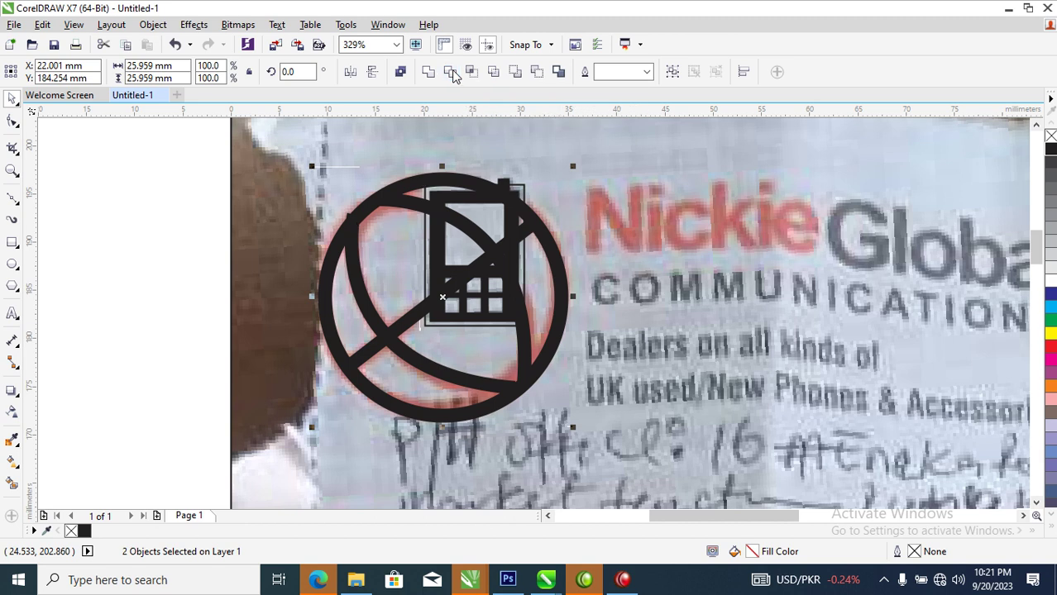
click(452, 73)
click(521, 187)
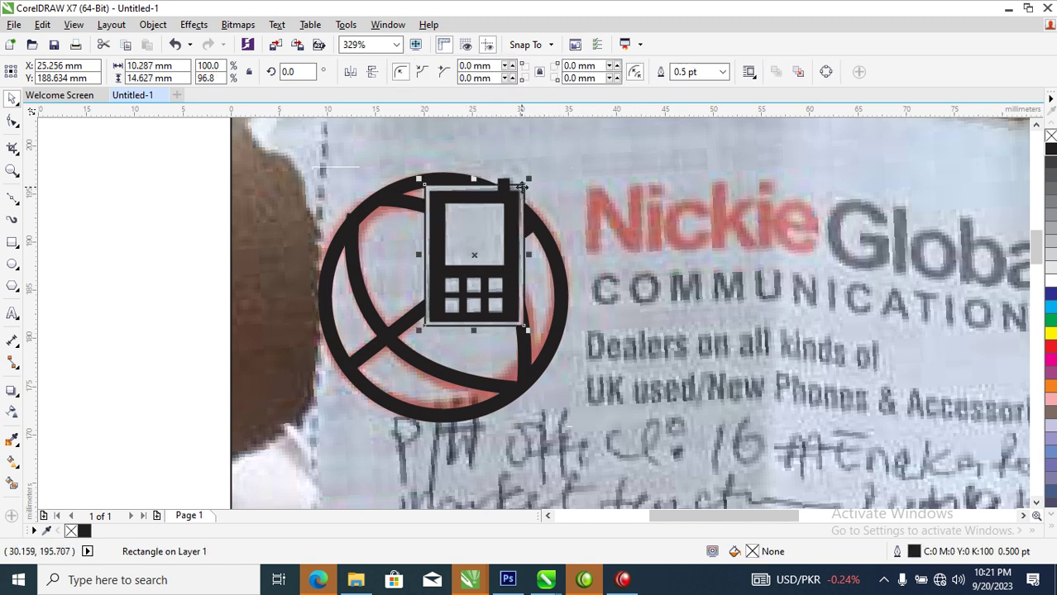
Delete the leftover rectangle and fill the trimmed swirl circle red
key(Delete)
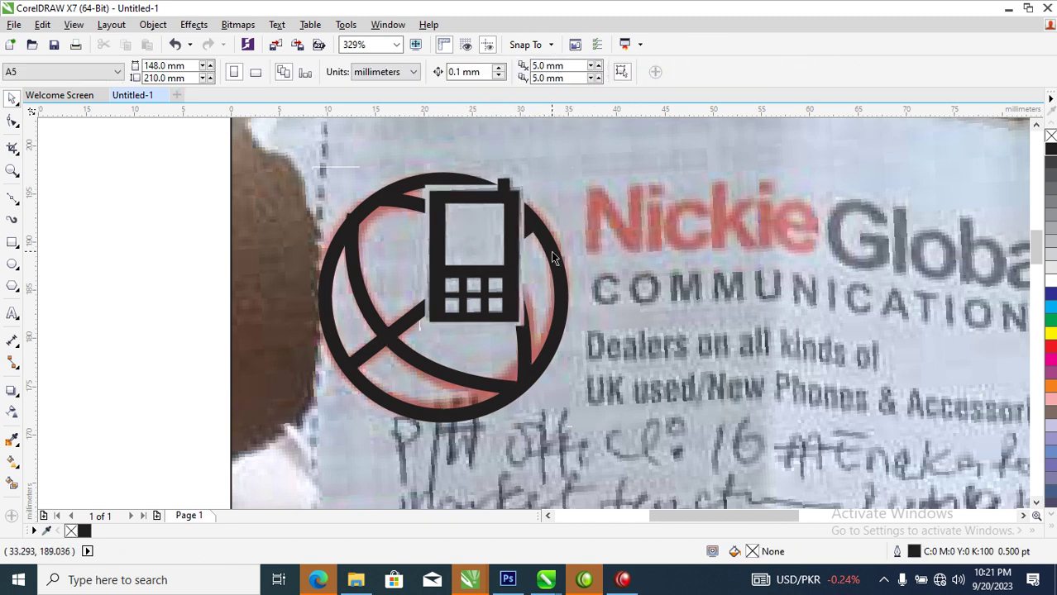
click(551, 251)
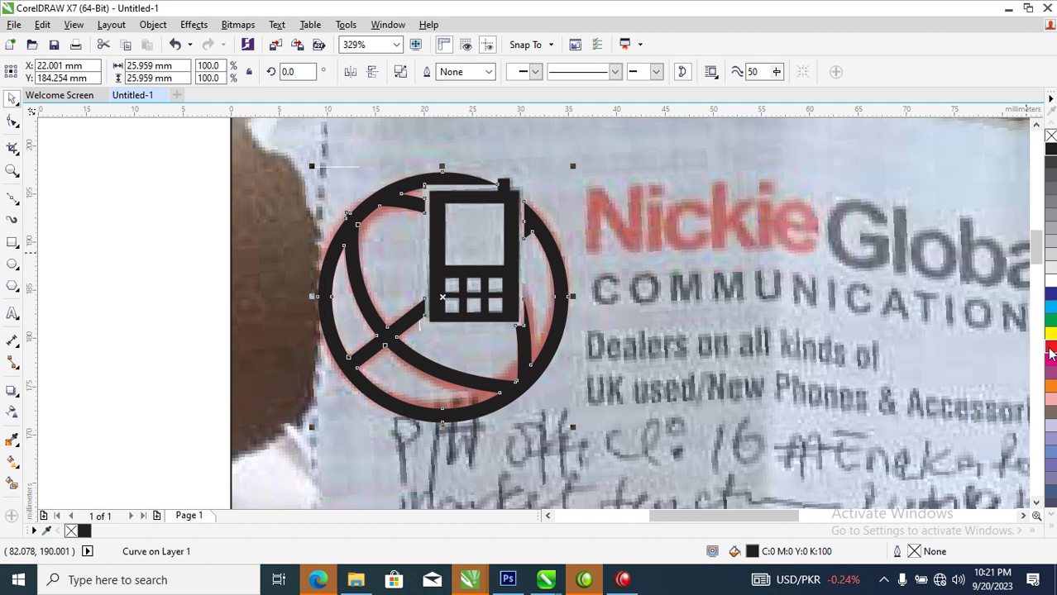
click(1051, 352)
Zoom in on the invoice's logo area and start a text line above the logo
scroll(563, 294, down, 8)
drag(517, 301, 643, 359)
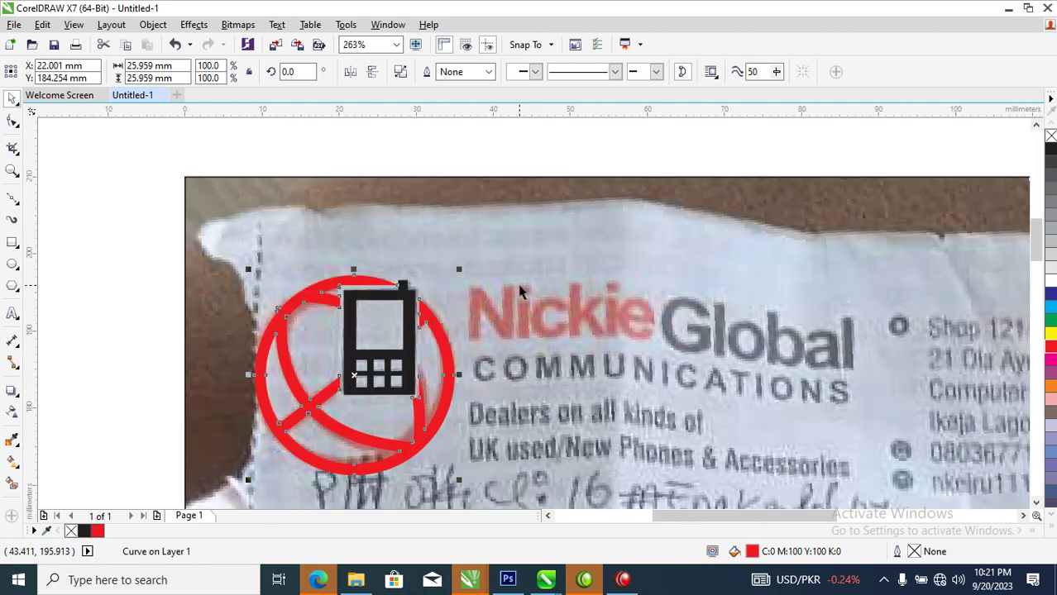
key(Escape)
key(F8)
click(475, 235)
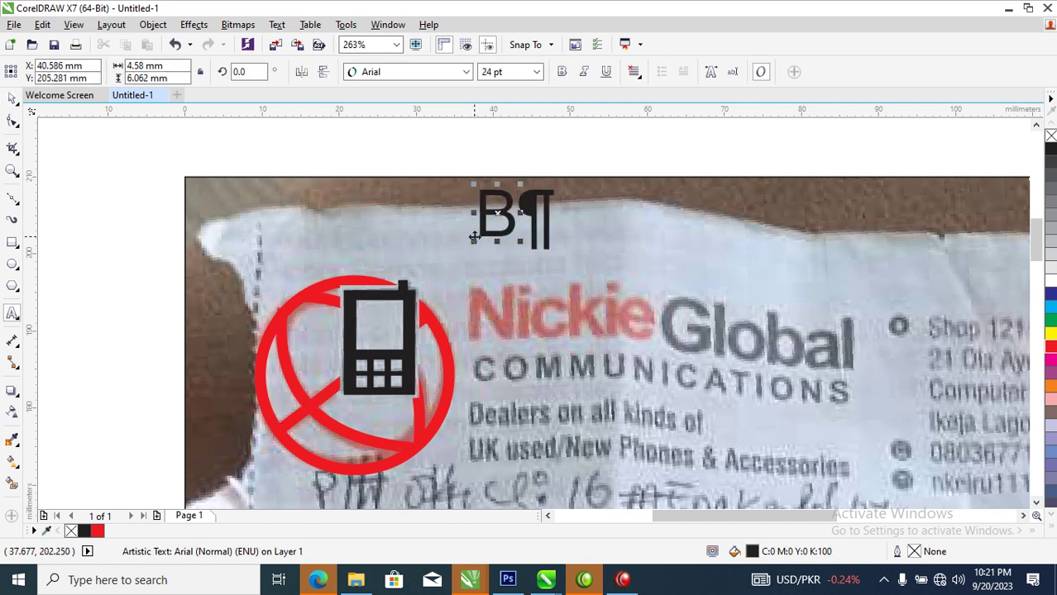
Type 'NickieGlobal', color 'Nickie' red, make it bold, and move it beside the logo
key(BackSpace)
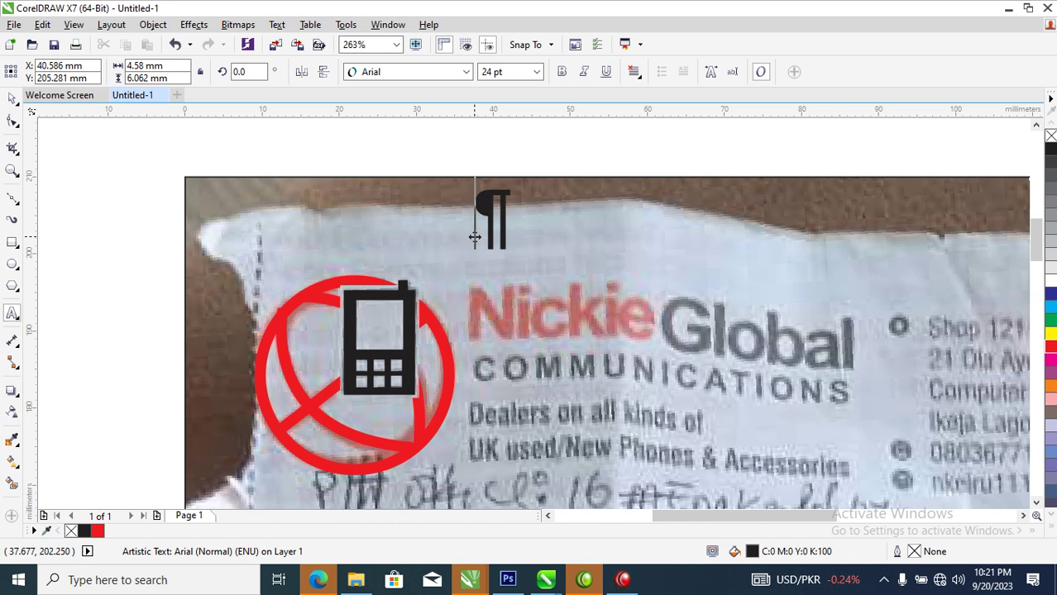
text(Nic)
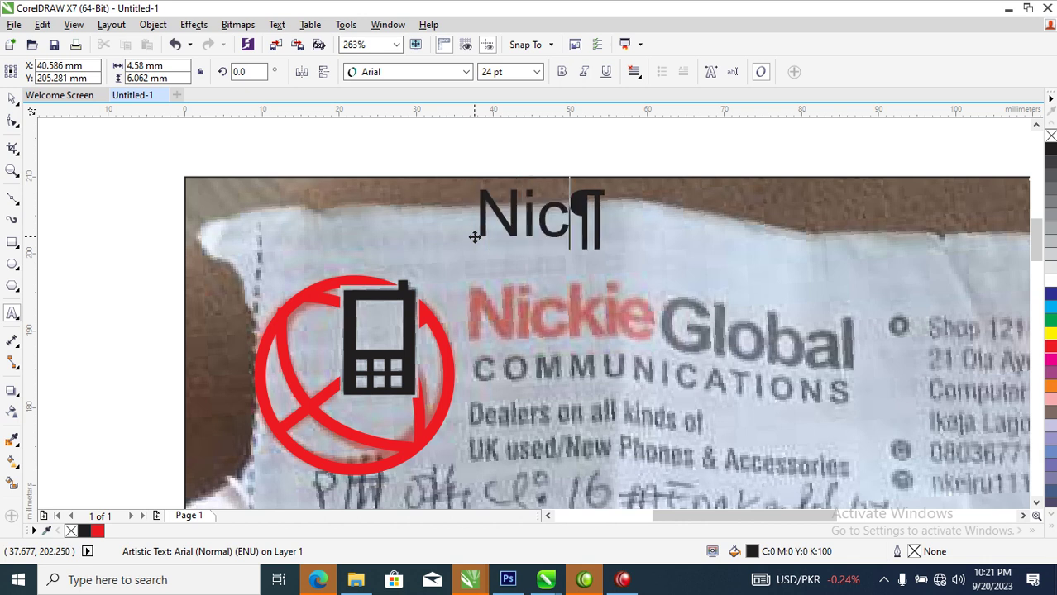
text(kie)
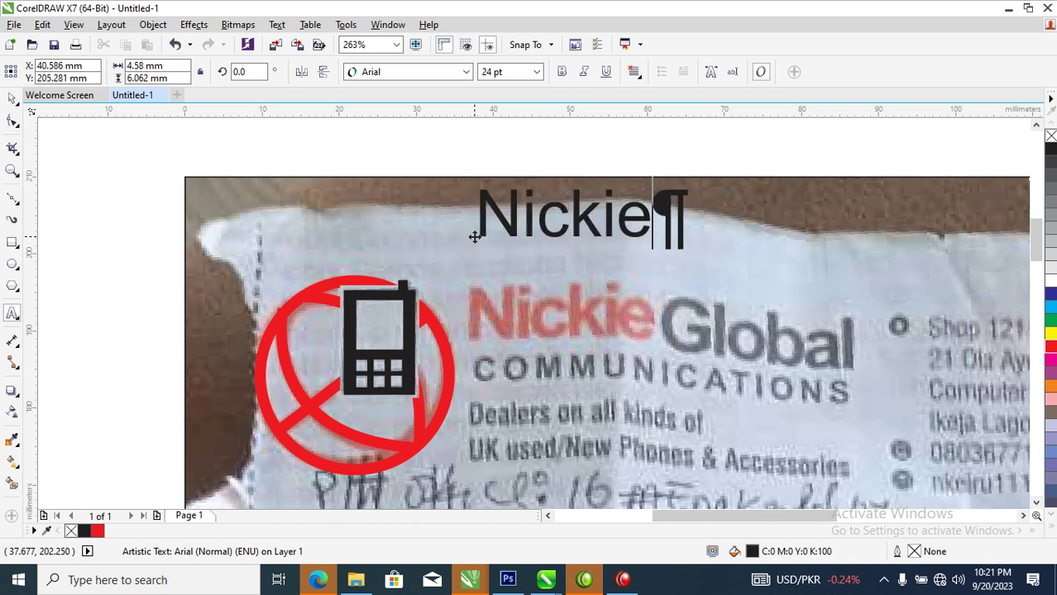
text(Gl)
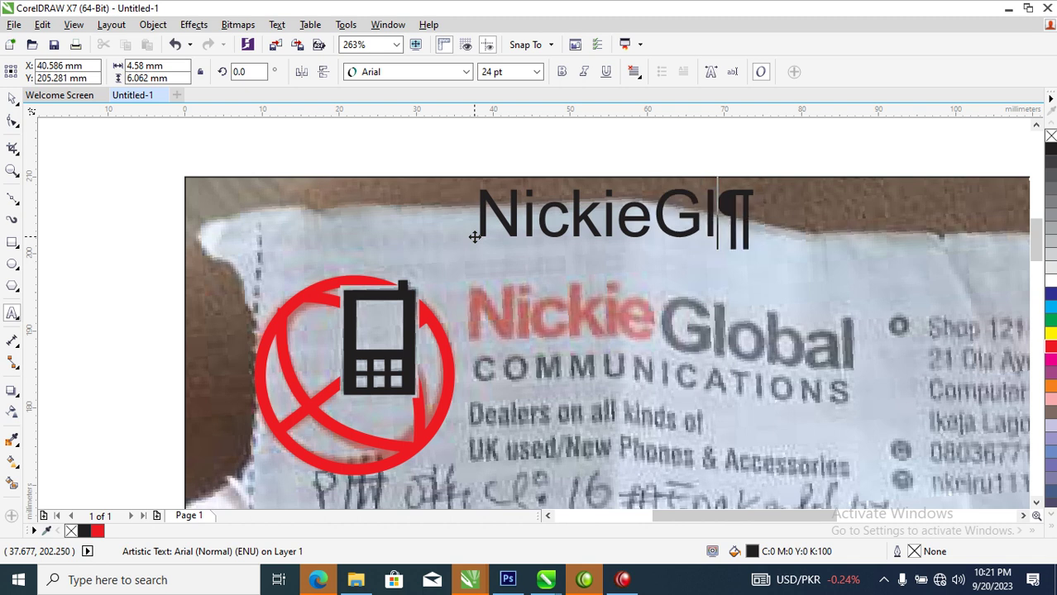
text(obal)
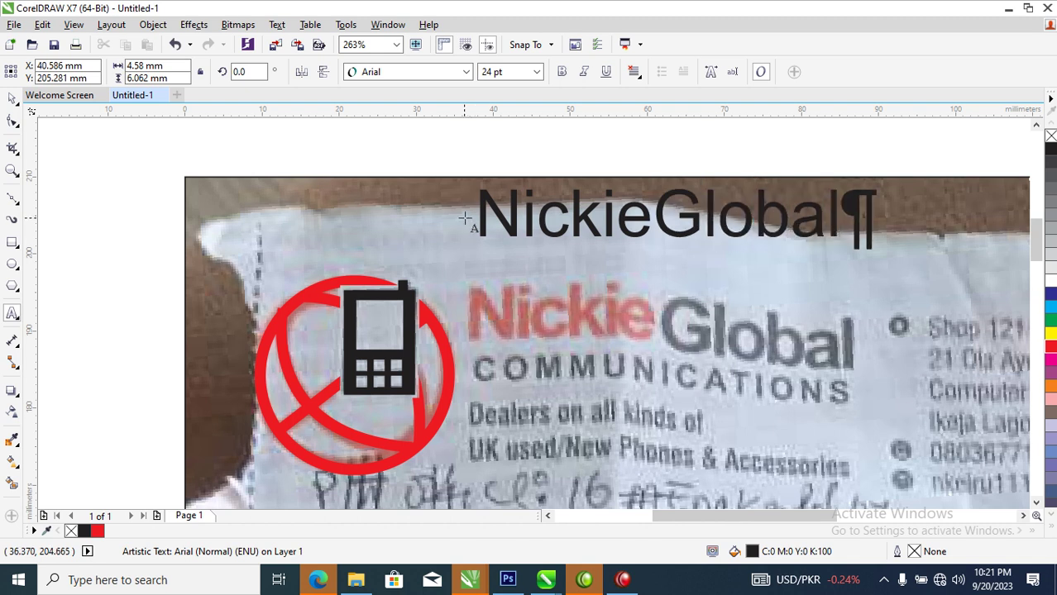
drag(637, 219, 385, 222)
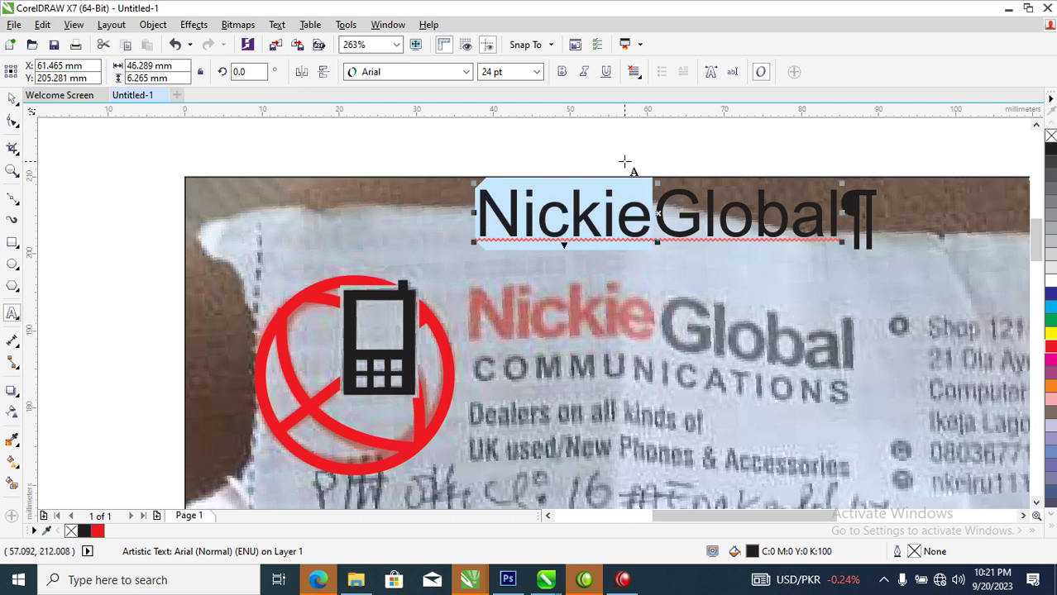
click(1050, 348)
key(ctrl+space)
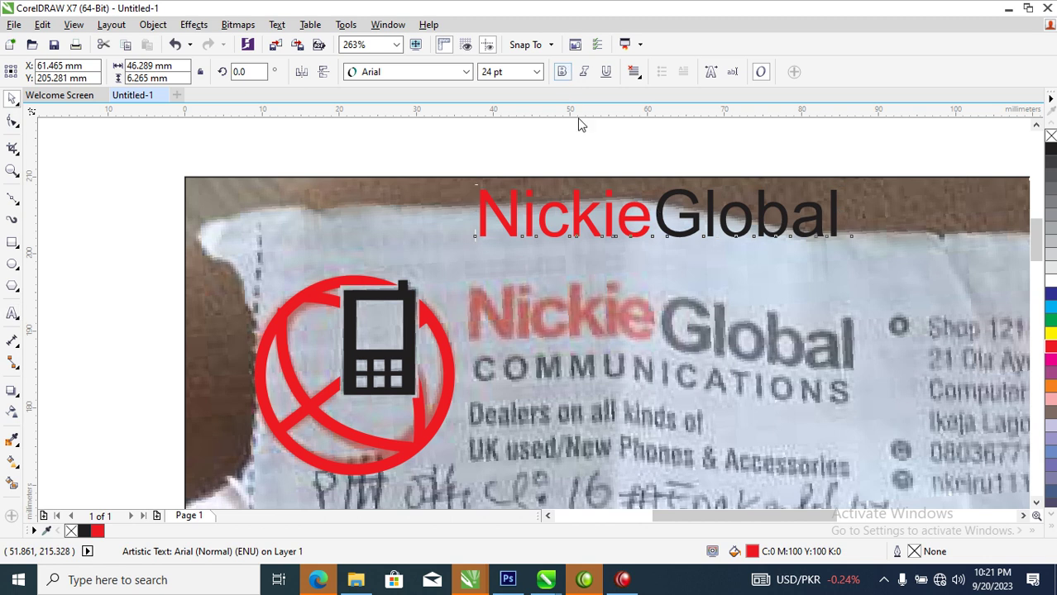
key(ctrl+b)
drag(767, 223, 760, 403)
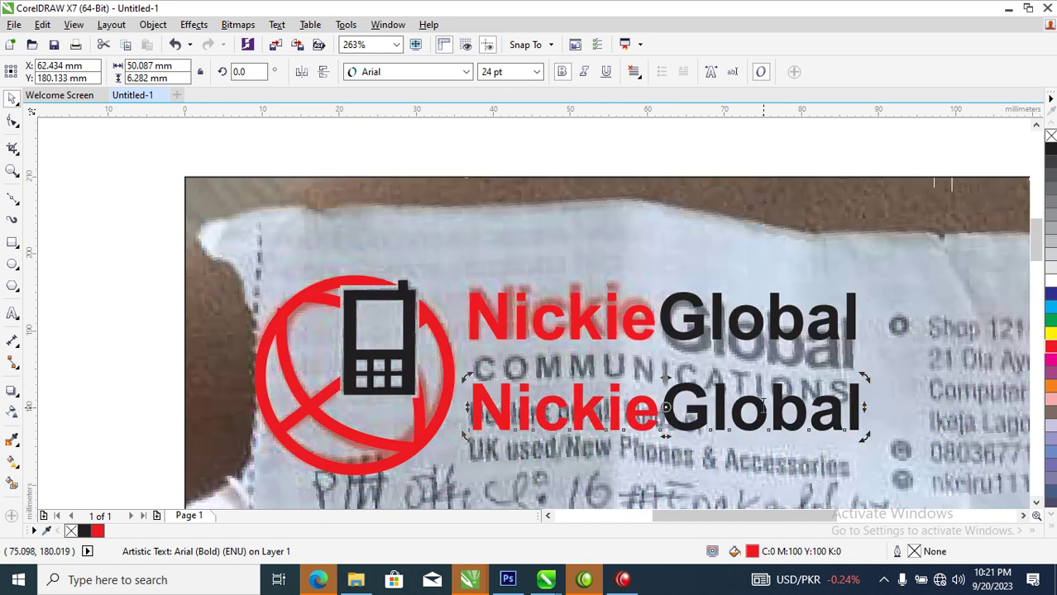
Retype the lower copy as 'COMMUNICATION' and shrink it to fit under NickieGlobal
double_click(761, 404)
key(ctrl+a)
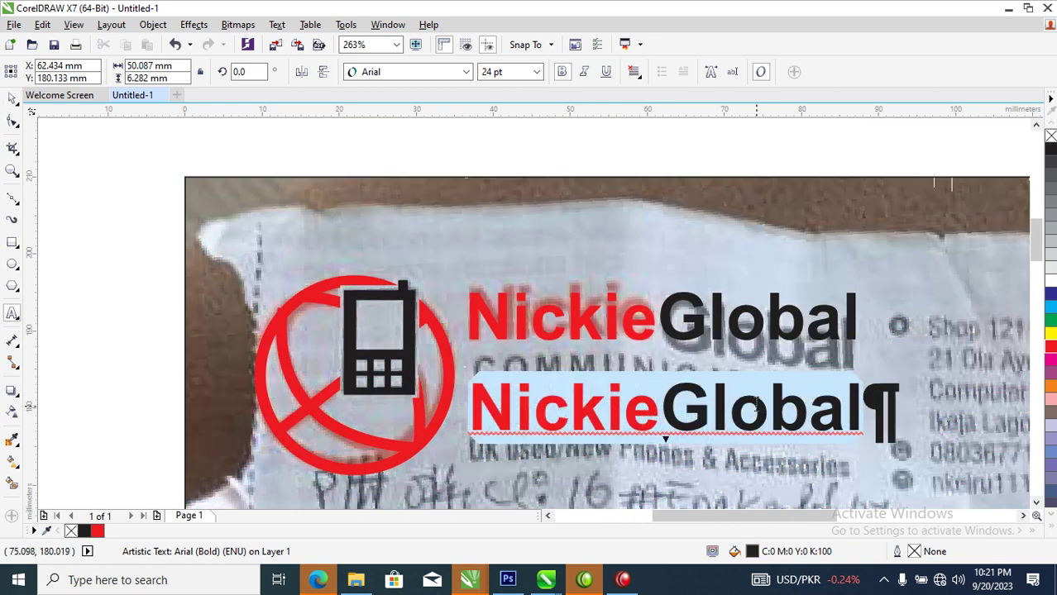
text(COMMU)
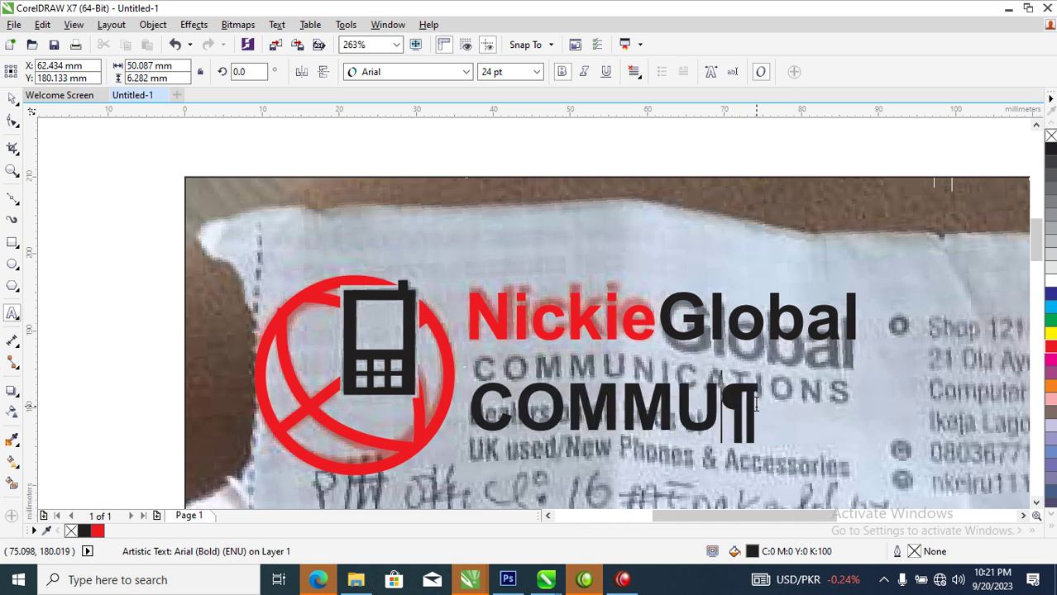
text(NICATION)
key(ctrl+space)
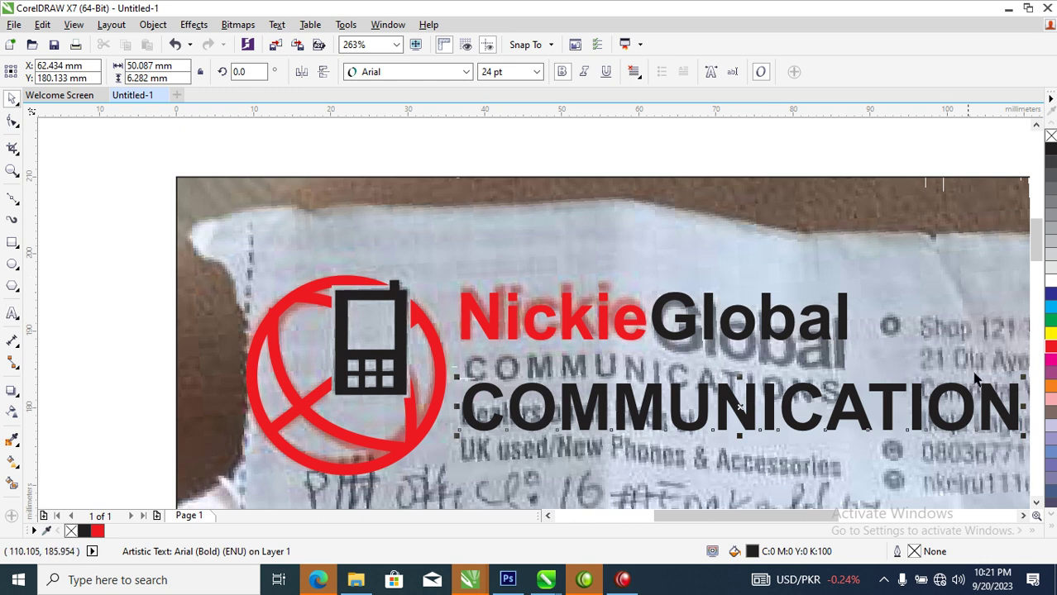
drag(1024, 378, 770, 364)
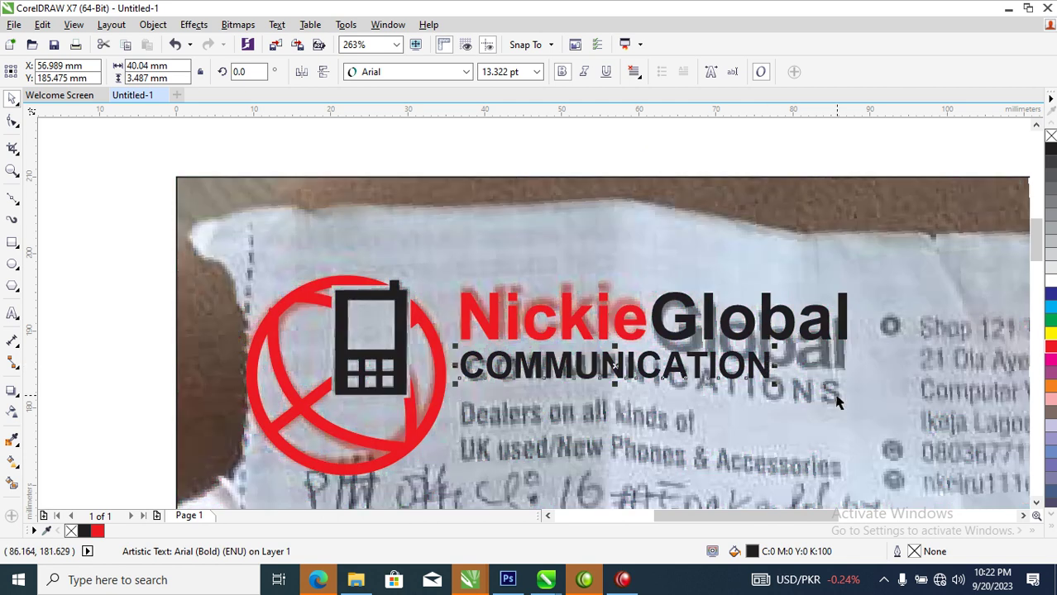
Widen the line's letter spacing and add the final 'S' to make 'COMMUNICATIONS'
click(14, 121)
drag(773, 385, 818, 401)
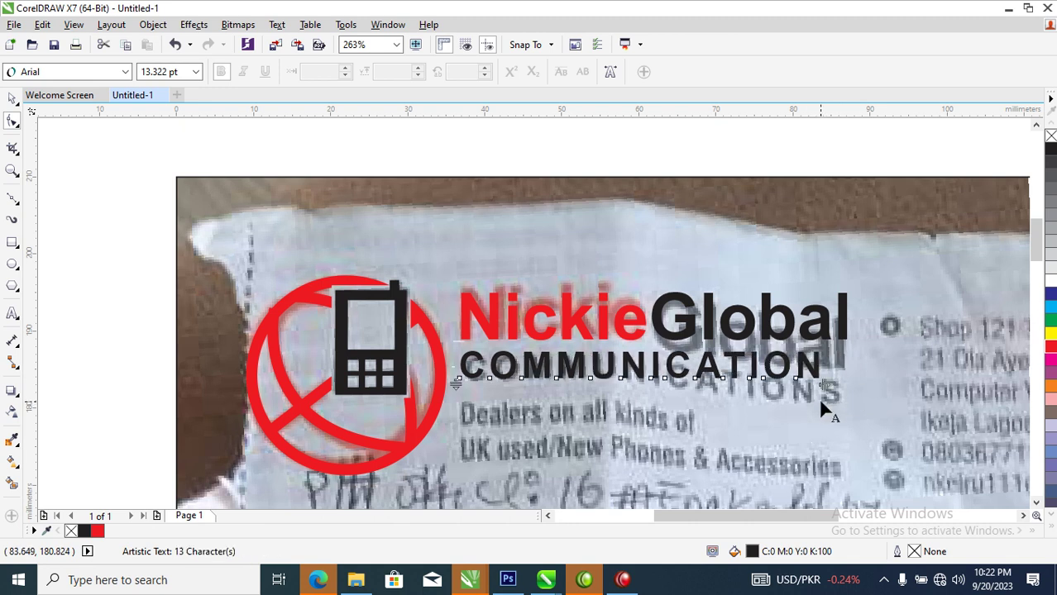
key(F8)
click(829, 369)
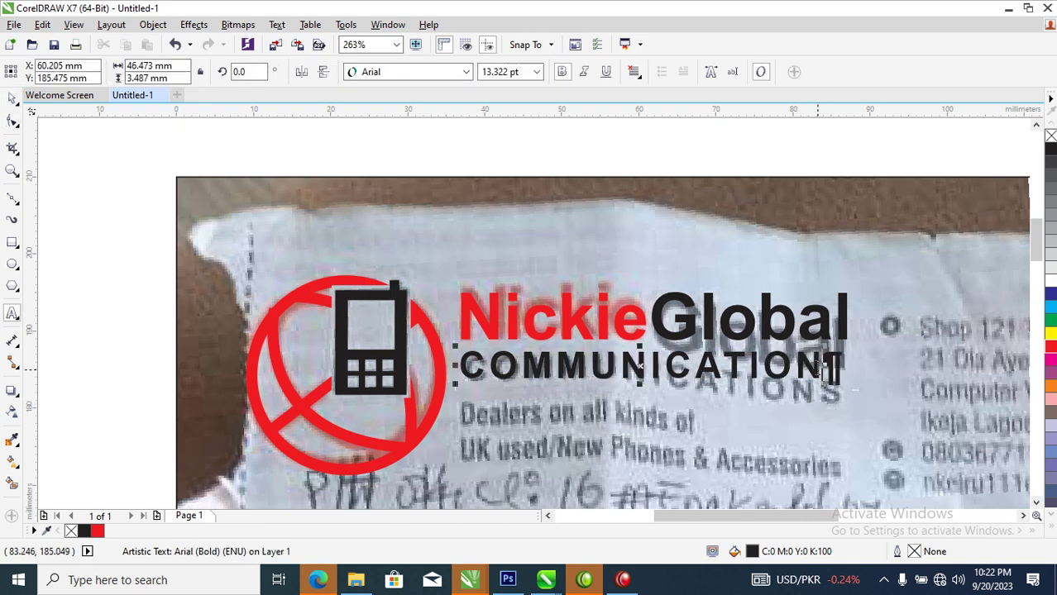
text(S)
key(ctrl+space)
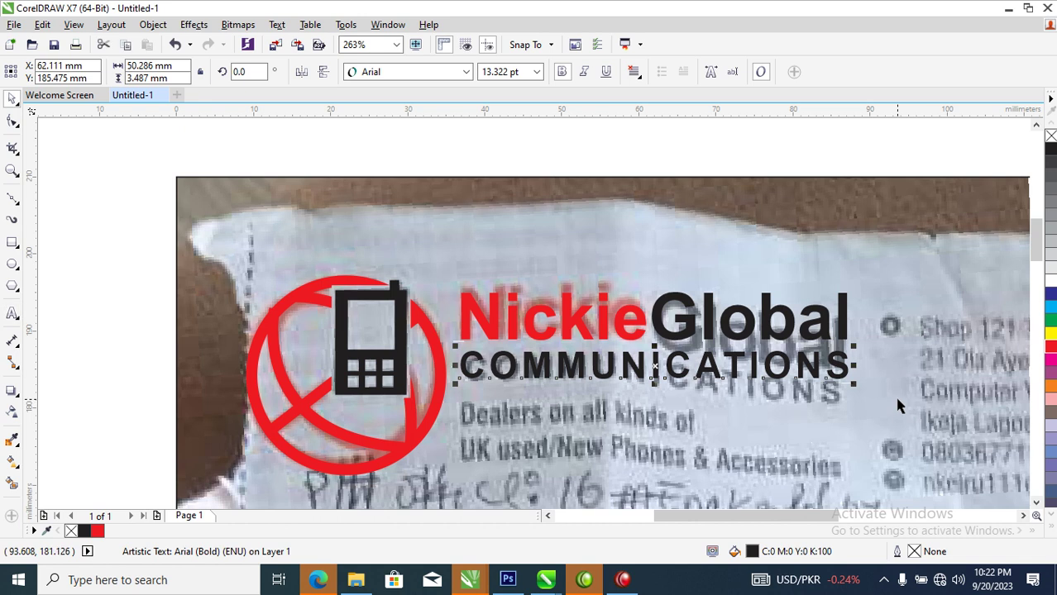
scroll(892, 404, down, 5)
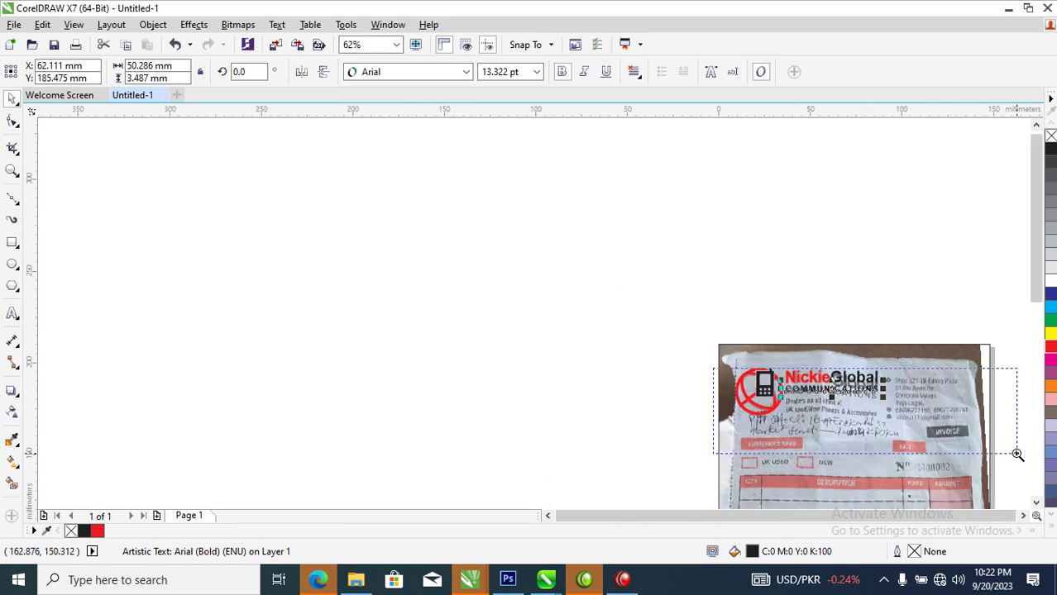
scroll(1011, 453, up, 4)
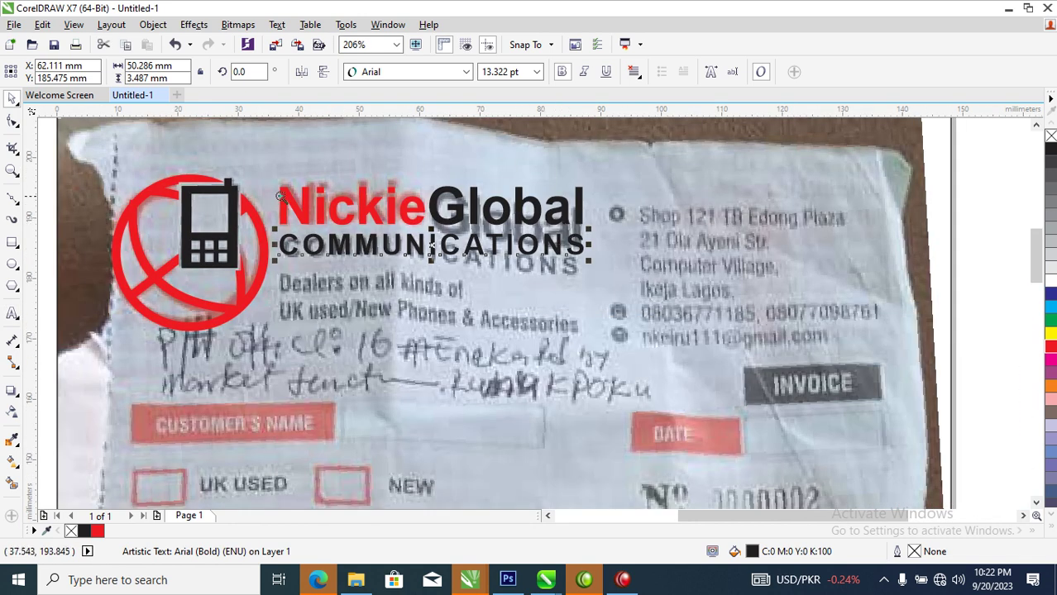
scroll(504, 441, up, 1)
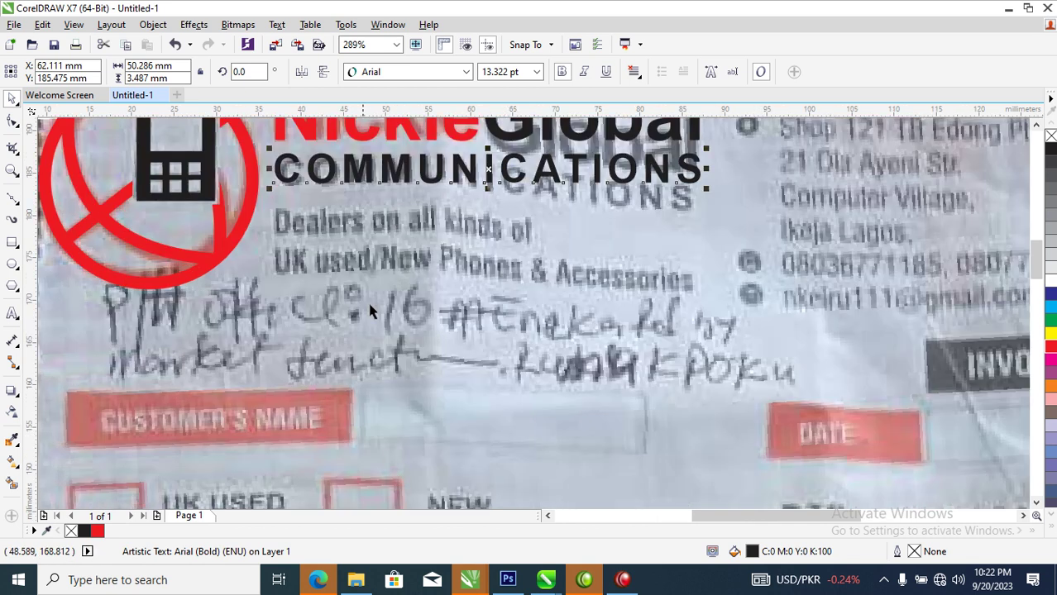
key(F8)
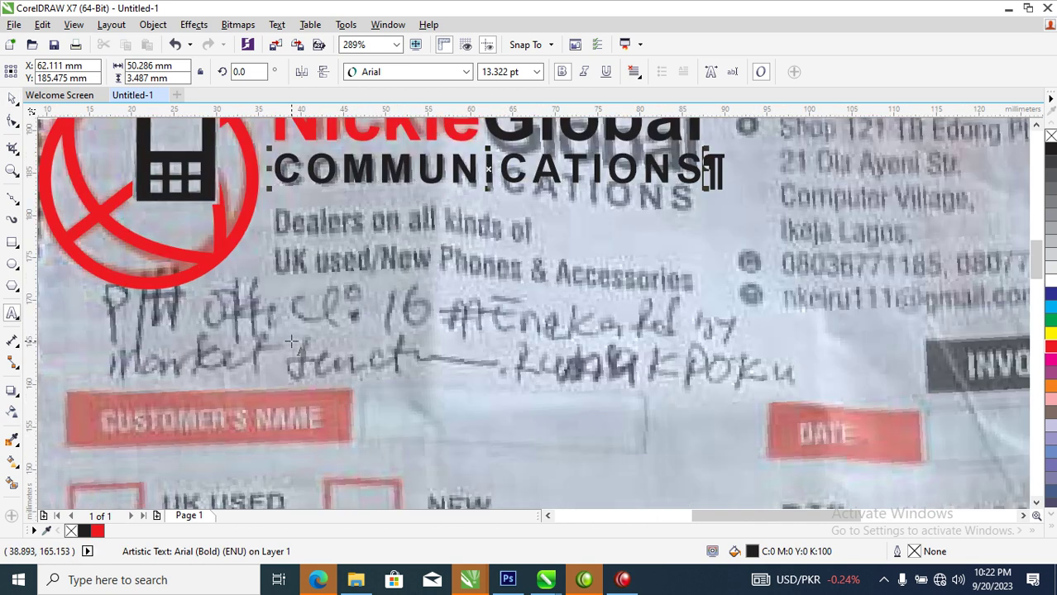
Type the first tagline line 'Dealer on all kinds of' over the handwriting
click(292, 331)
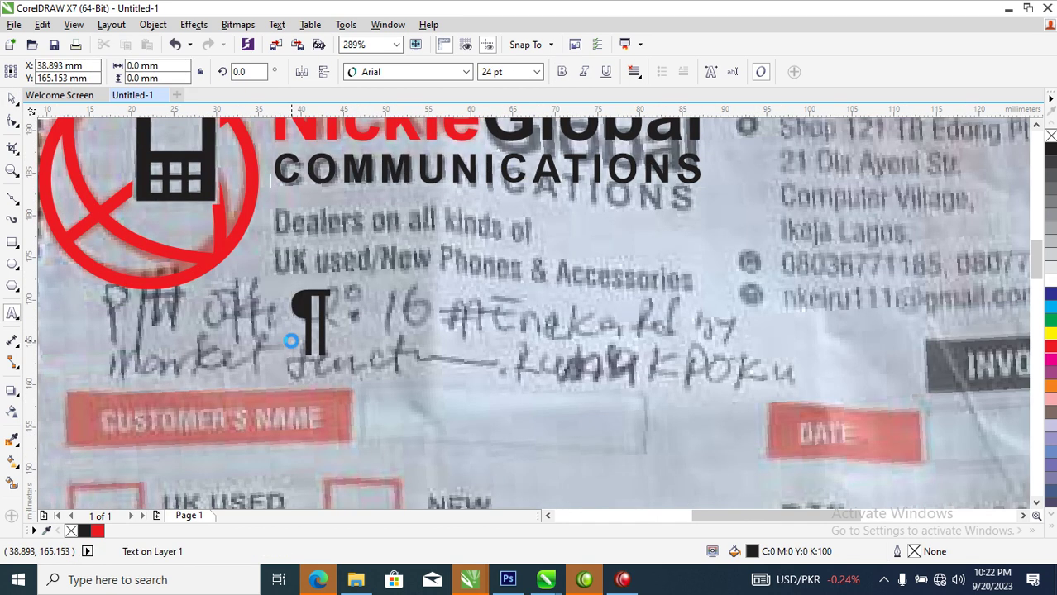
text(Deale)
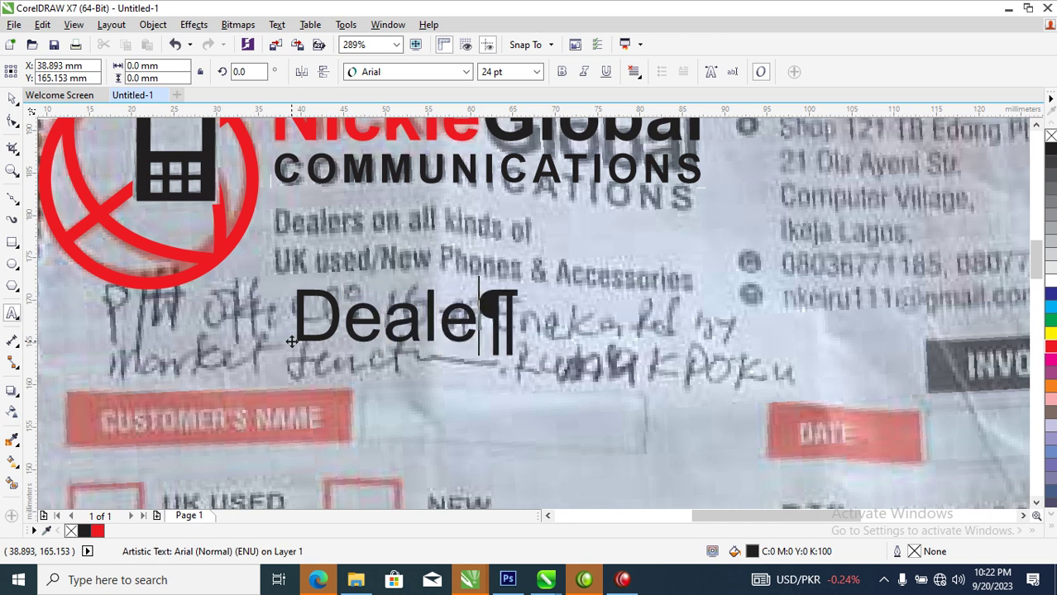
text(r on )
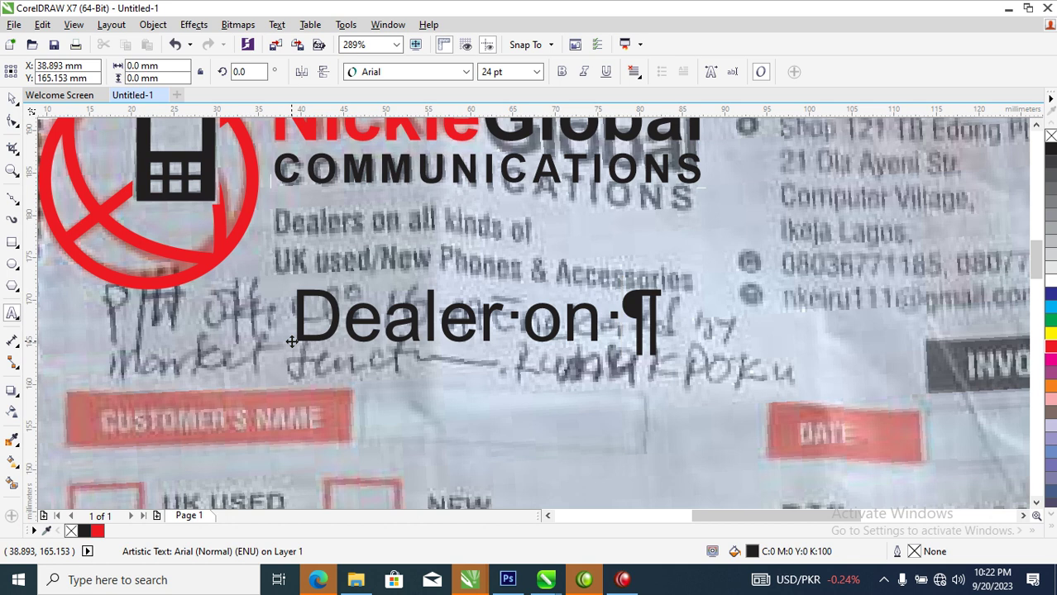
text(aa)
key(BackSpace)
text(ll kinds )
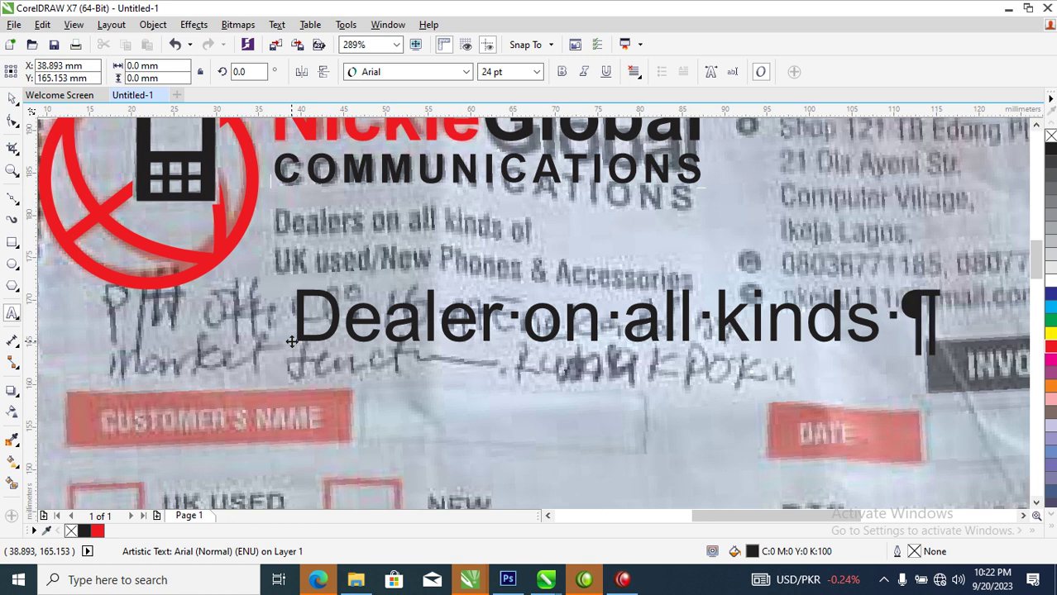
text(of)
key(Return)
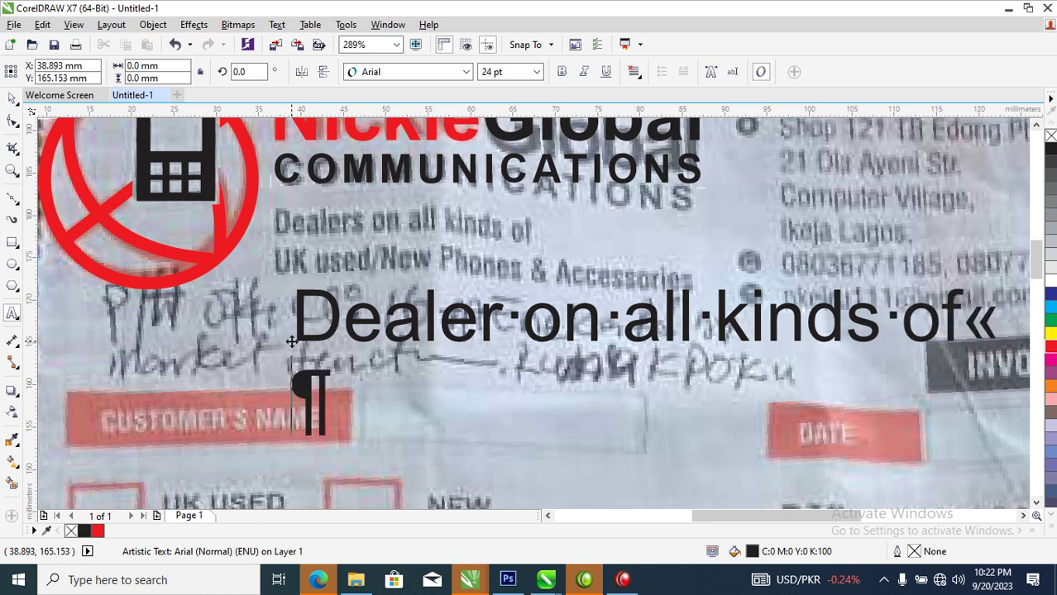
Type the second line 'UK used/New Phones & Accessories', correcting its typos
text(UK )
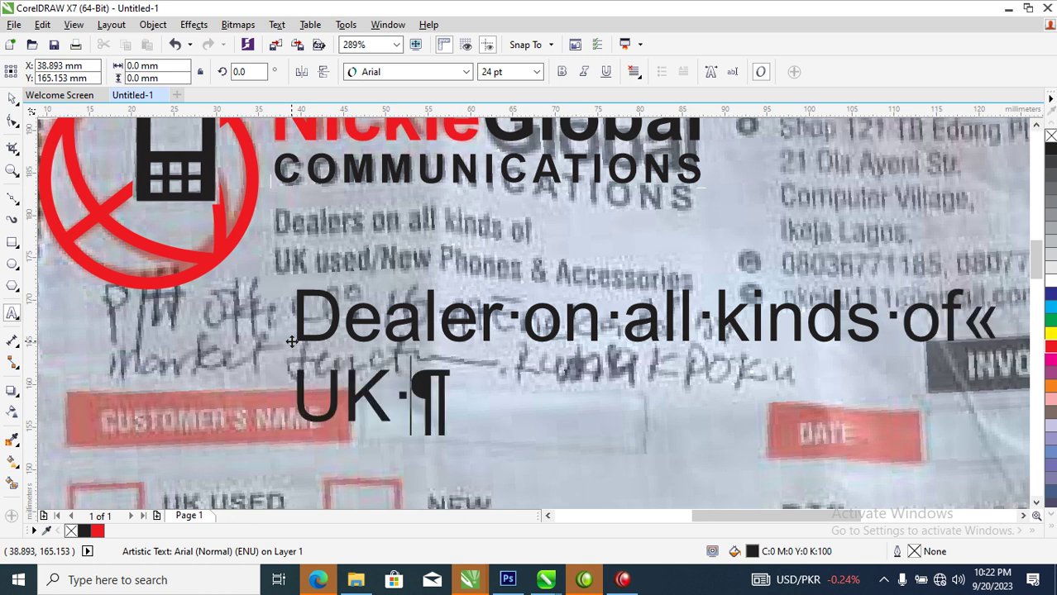
text(used)
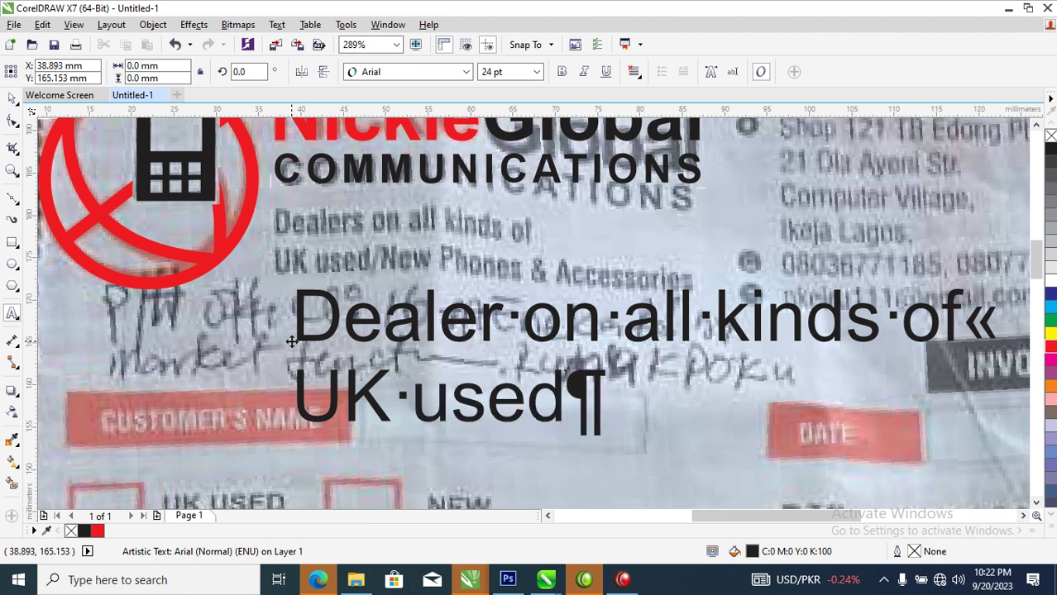
text(/n)
key(BackSpace)
text(Ne)
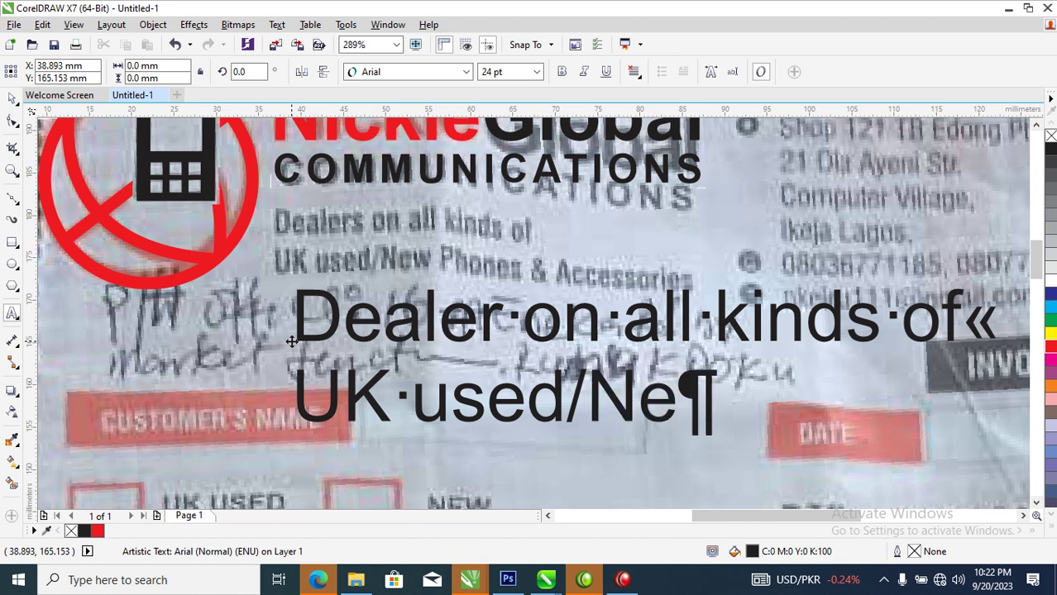
text(w)
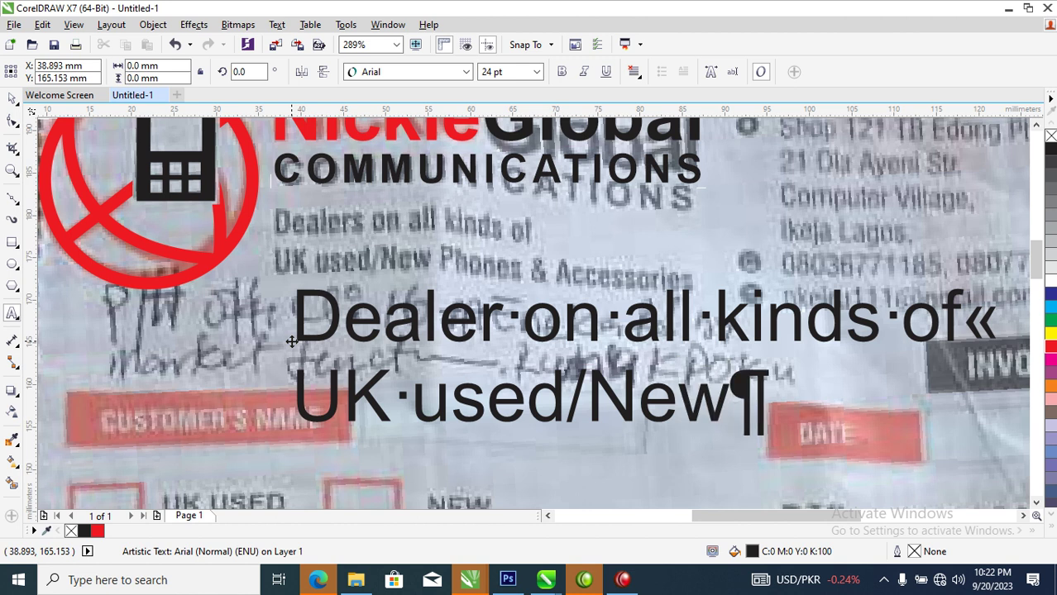
text( Ph)
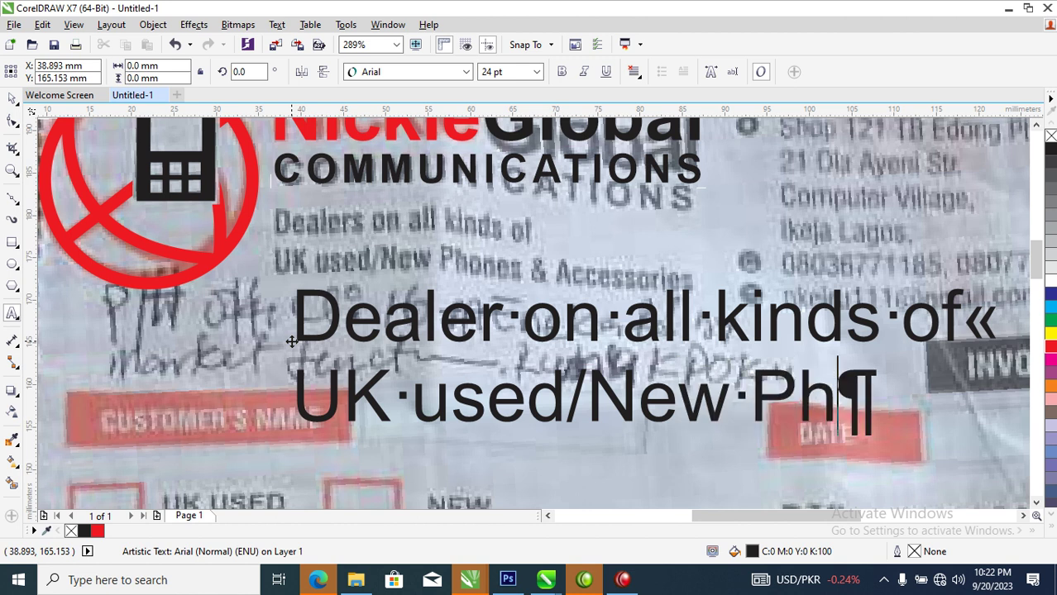
text(ones)
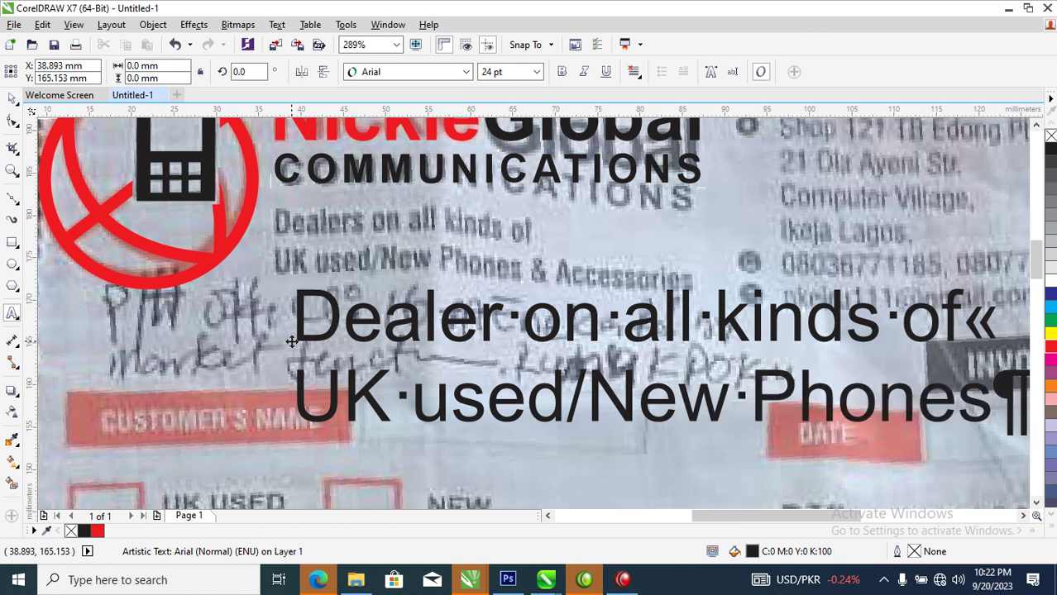
text( &)
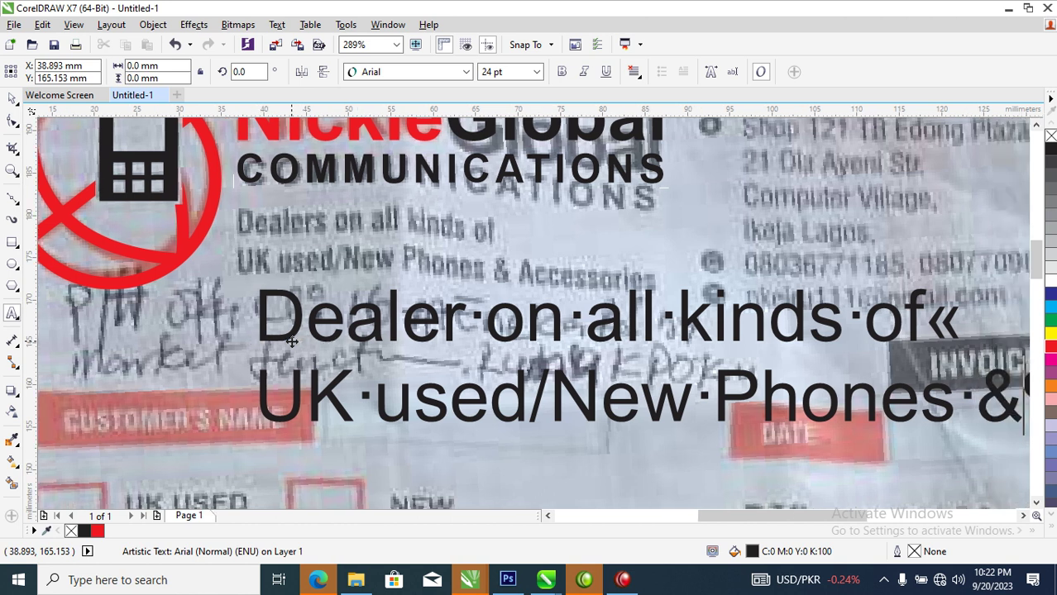
text( AAc)
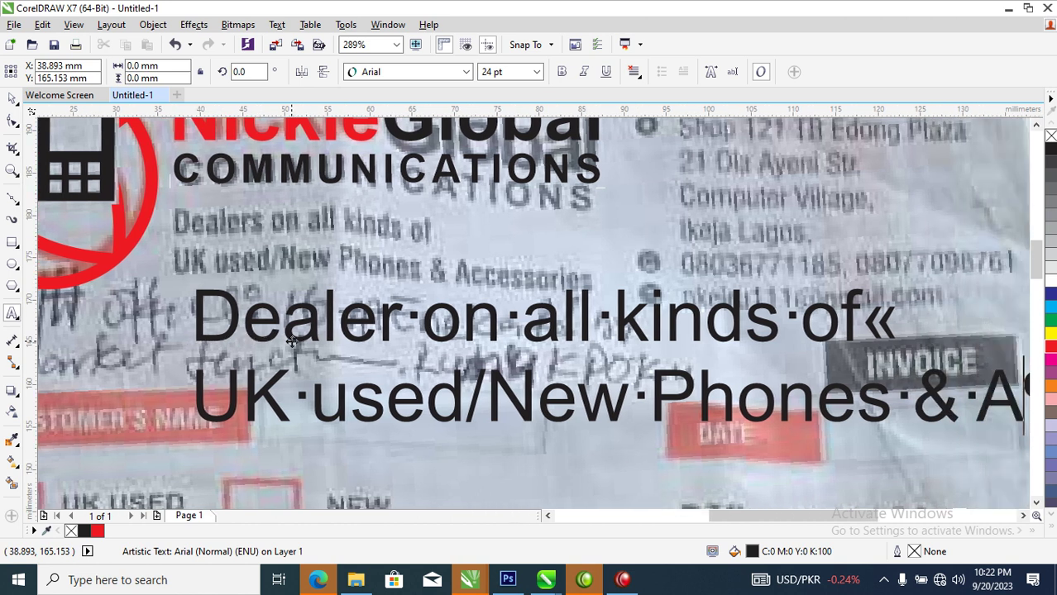
key(BackSpace)
text(ccess)
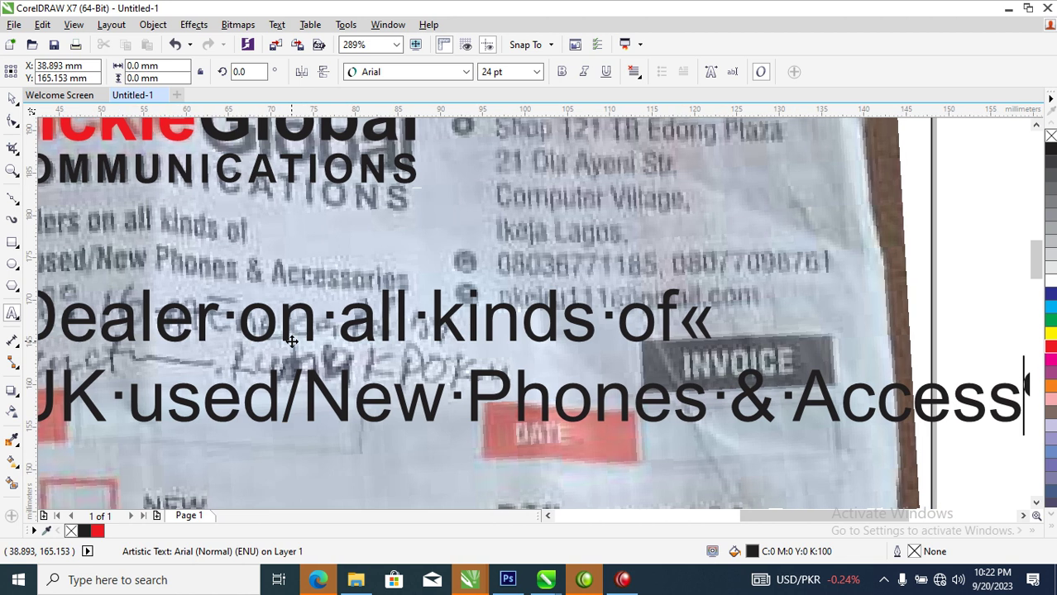
text(oriee)
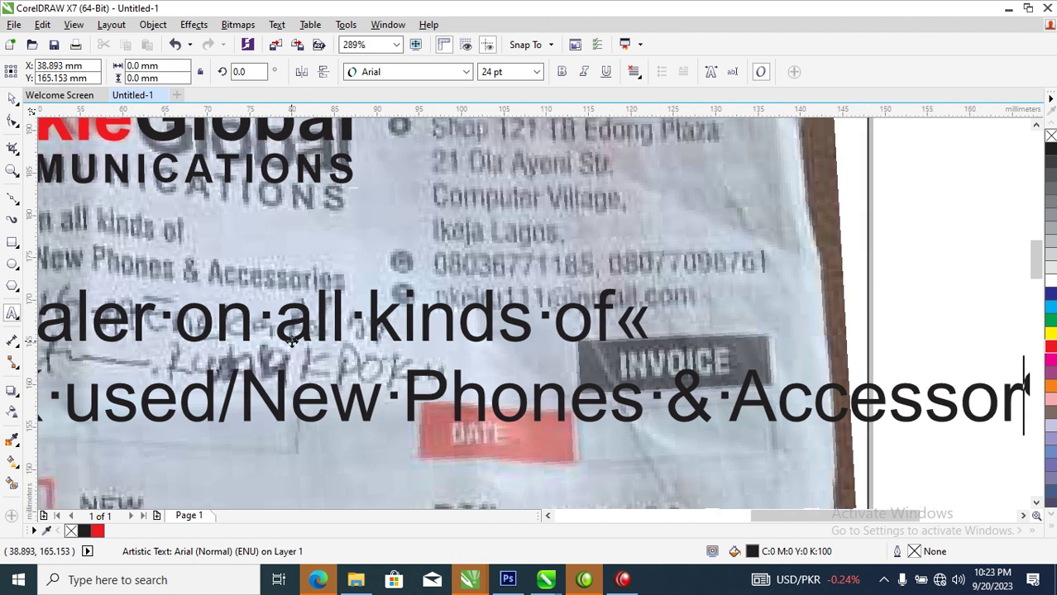
key(BackSpace)
key(BackSpace)
text(s)
key(ctrl+space)
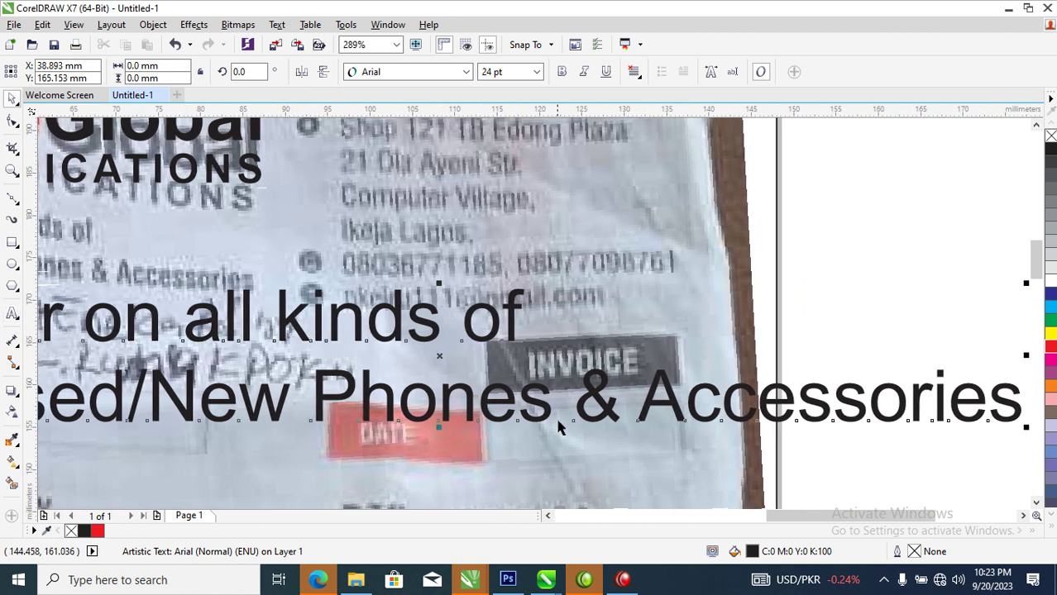
Shrink the tagline and set it in bold Swis721 Cn BT
drag(1025, 284, 435, 350)
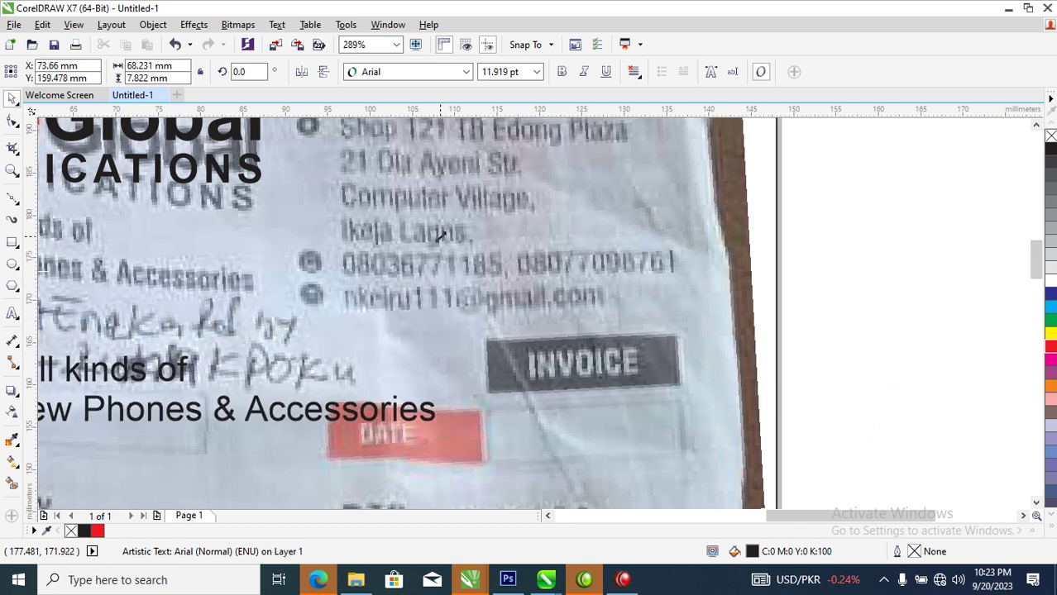
click(465, 72)
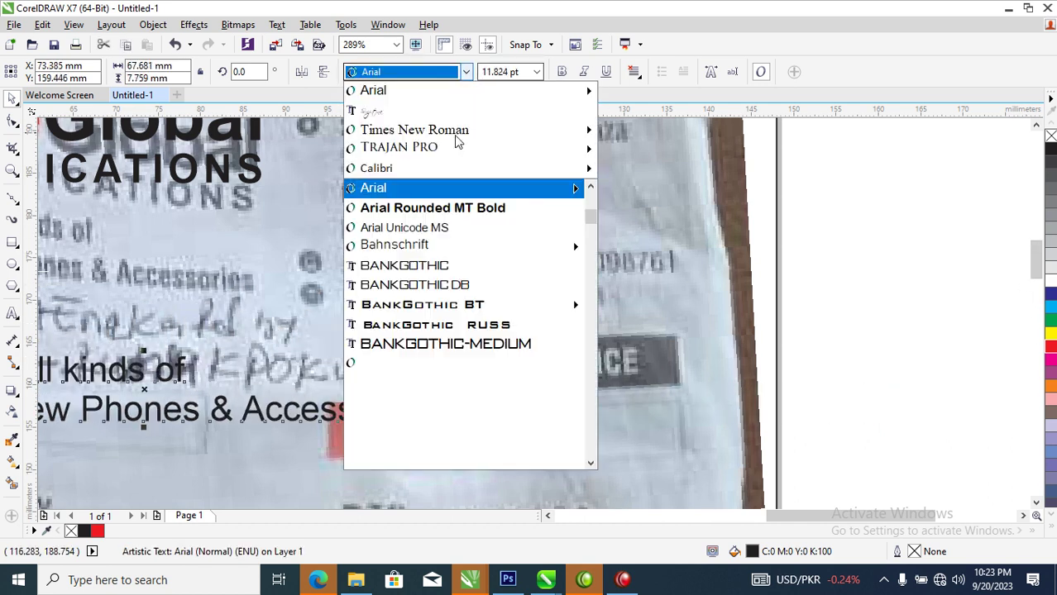
mouse_move(438, 199)
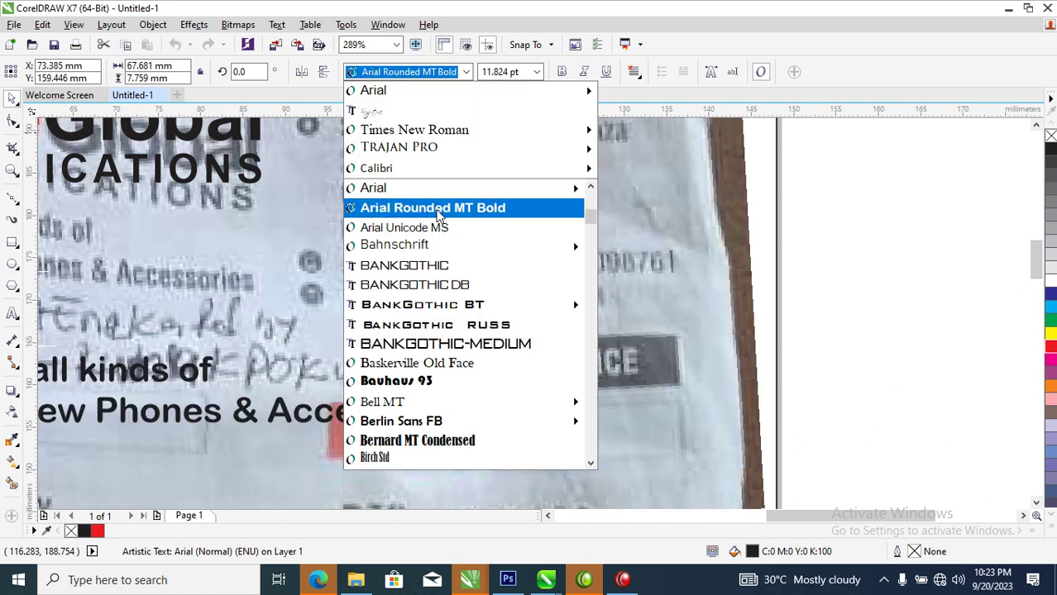
text(Swis721 Cn BT)
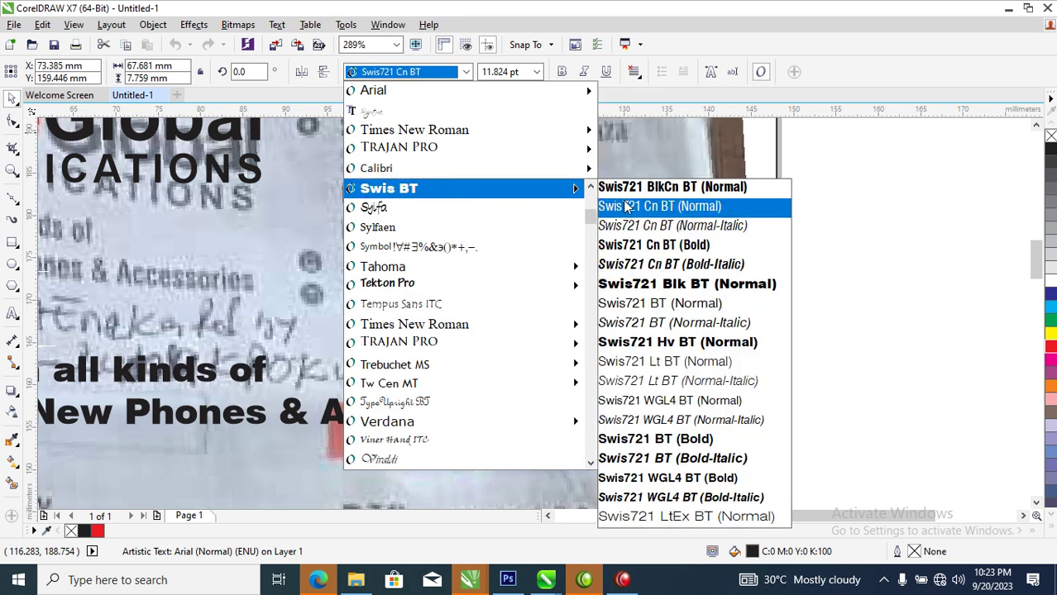
click(626, 206)
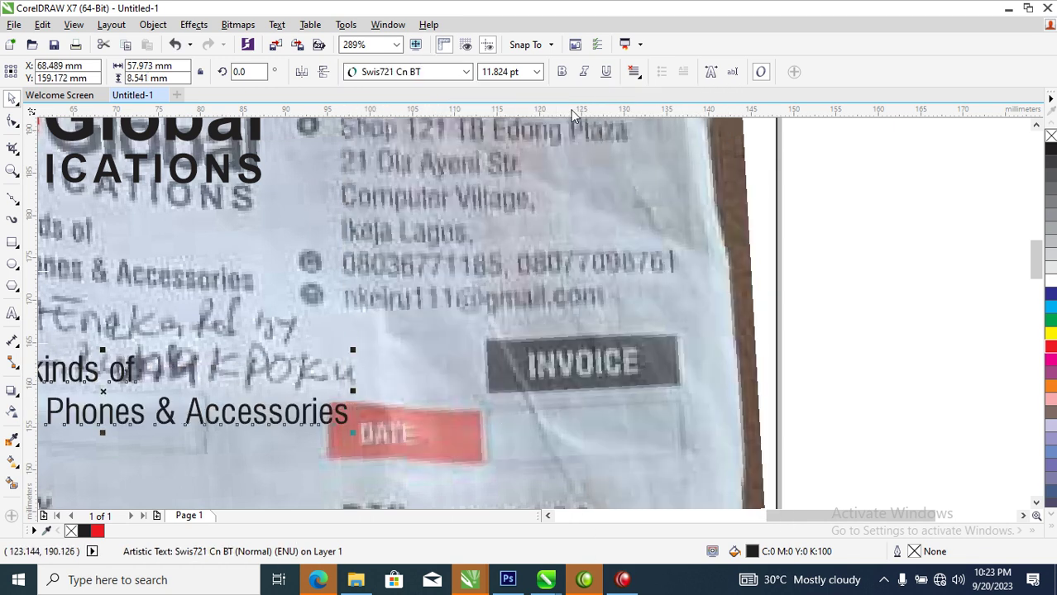
click(561, 73)
Place the tagline under COMMUNICATIONS, narrow it to fit, and start saving the drawing
scroll(397, 281, down, 3)
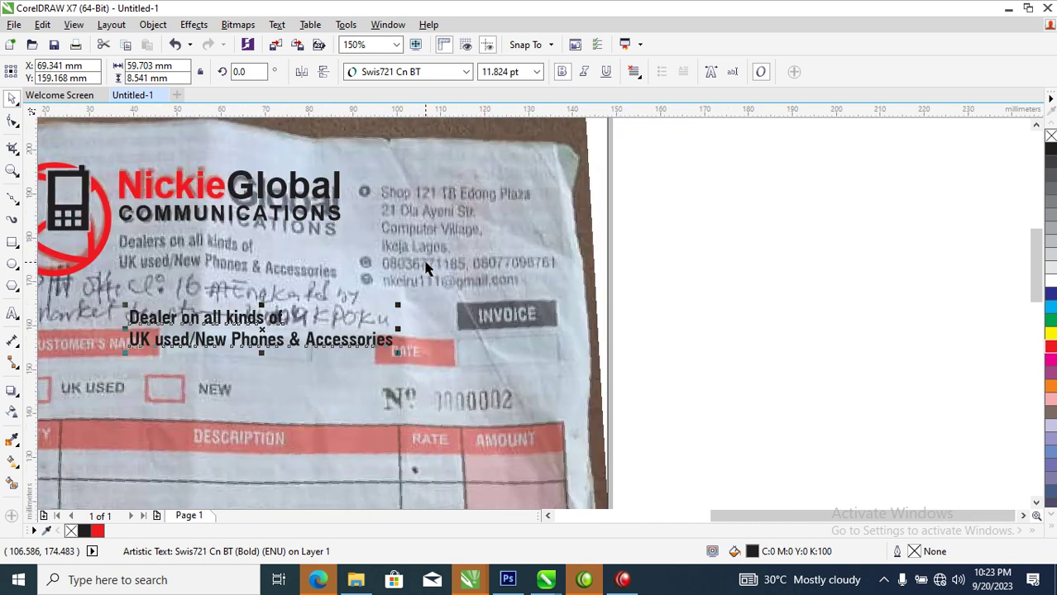
drag(224, 238, 460, 329)
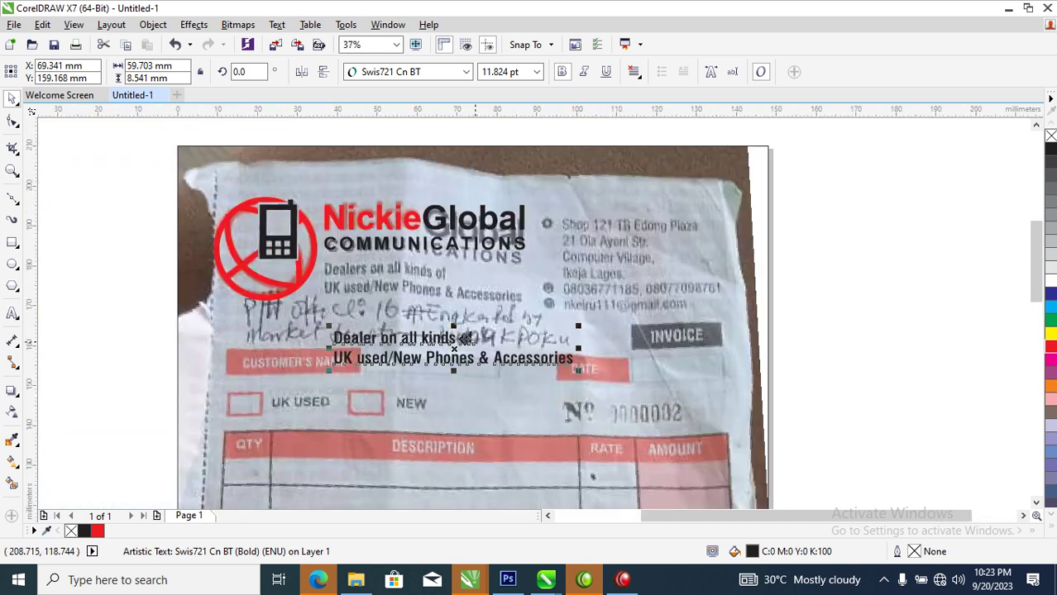
drag(507, 354, 456, 270)
drag(577, 279, 533, 274)
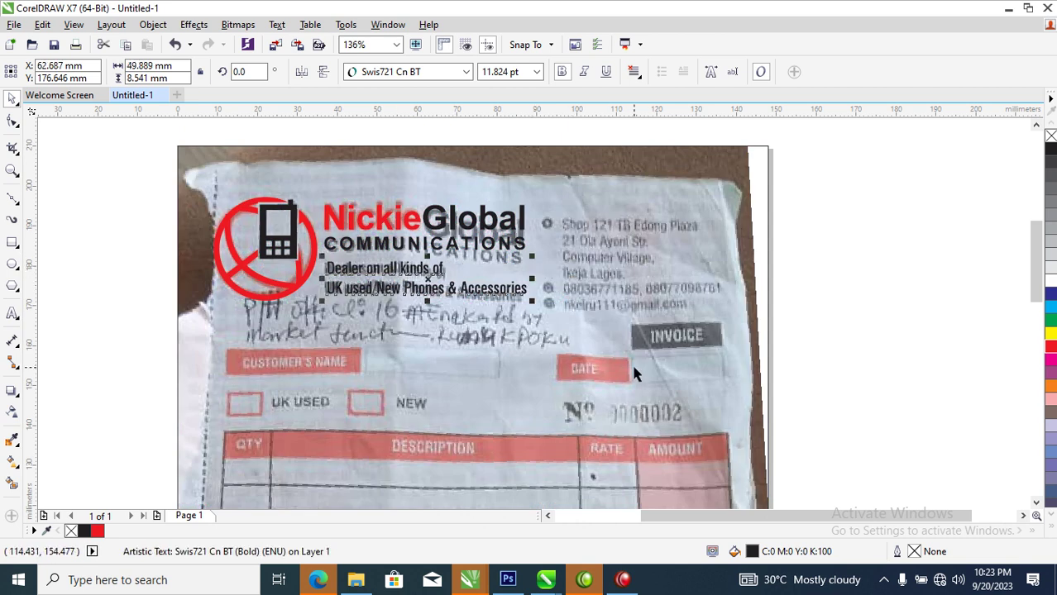
key(ctrl+s)
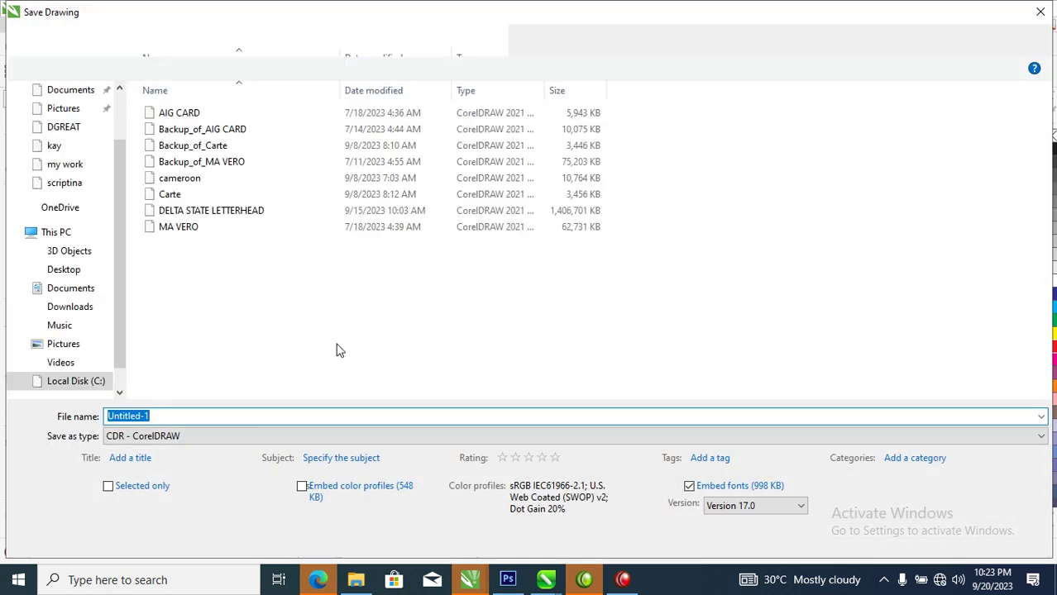
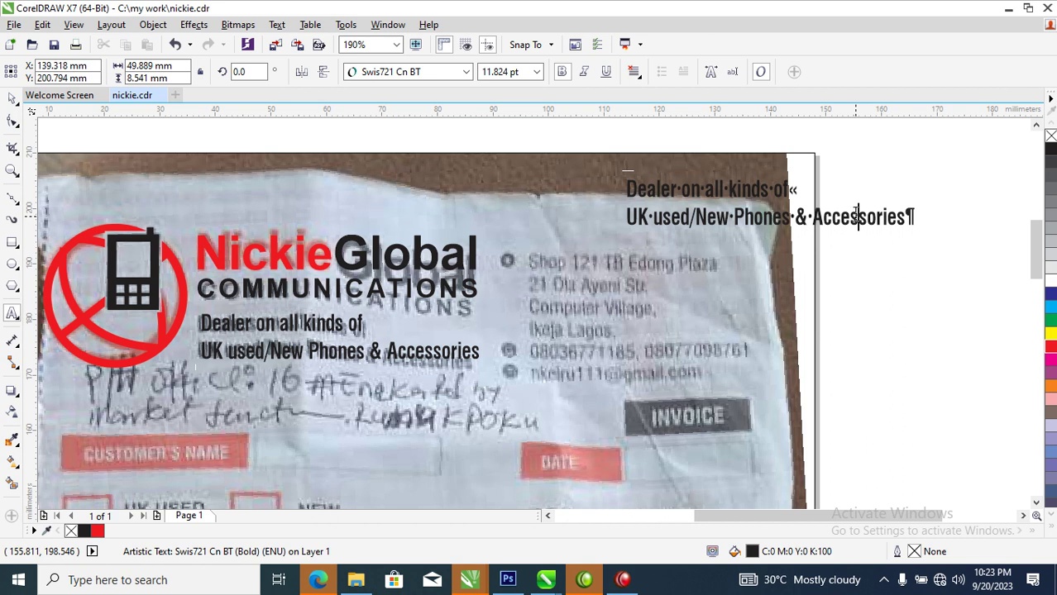
Replace the copied tagline with the shop's four-line postal address
key(BackSpace)
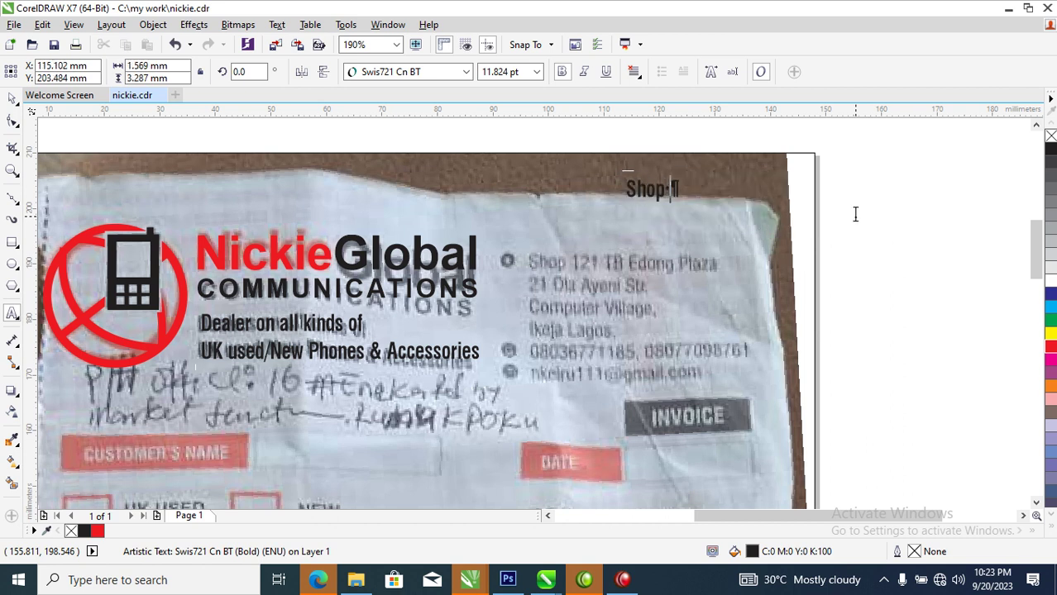
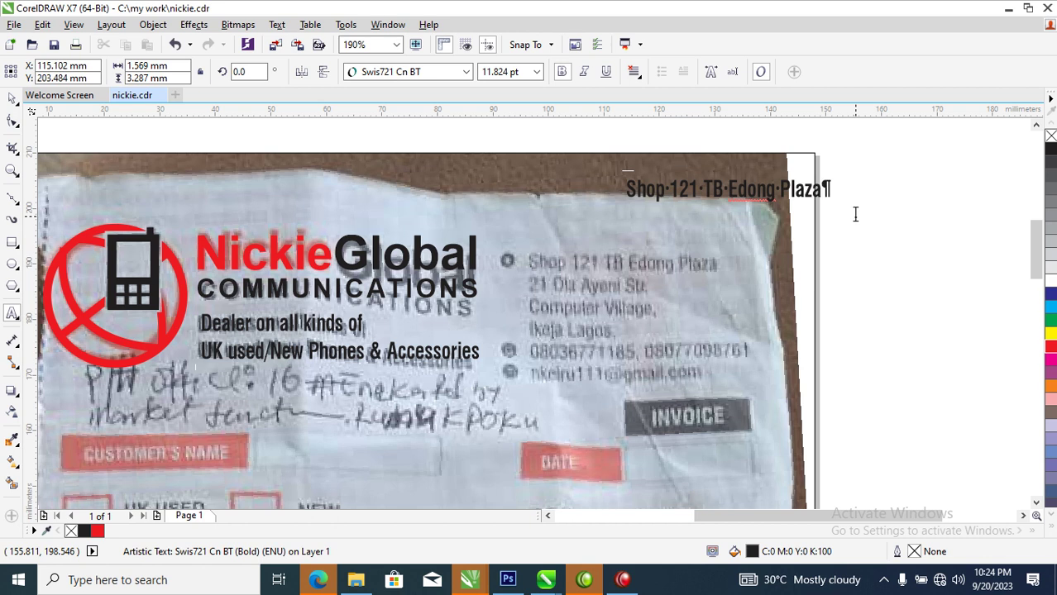
key(Return)
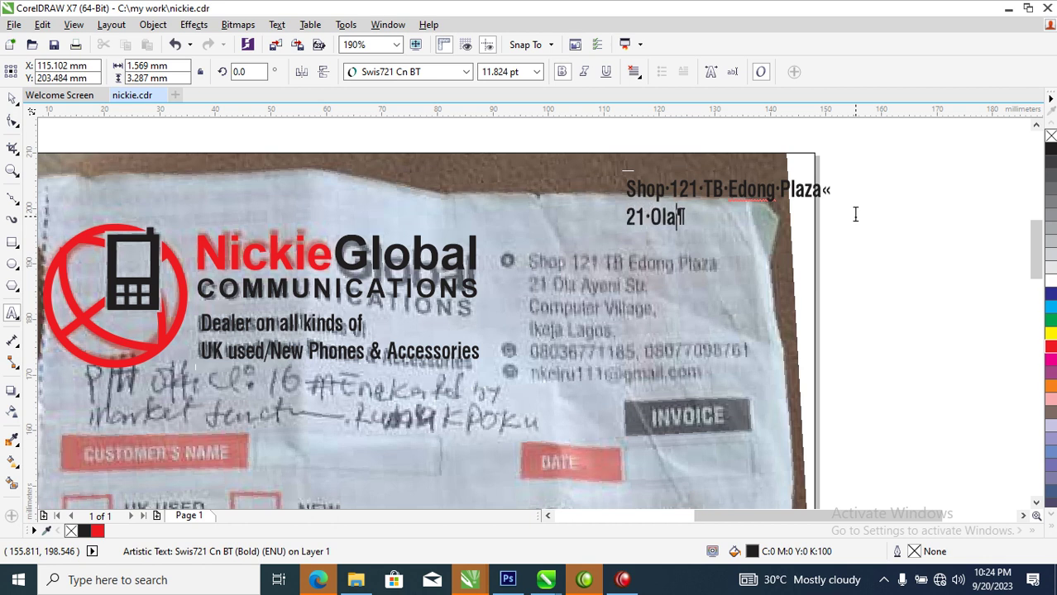
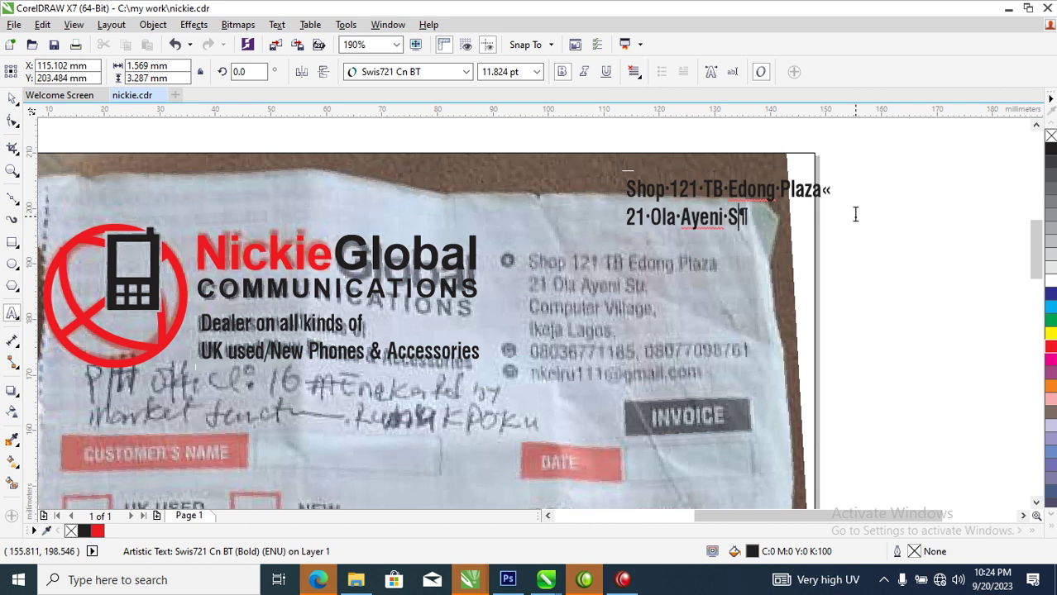
key(Return)
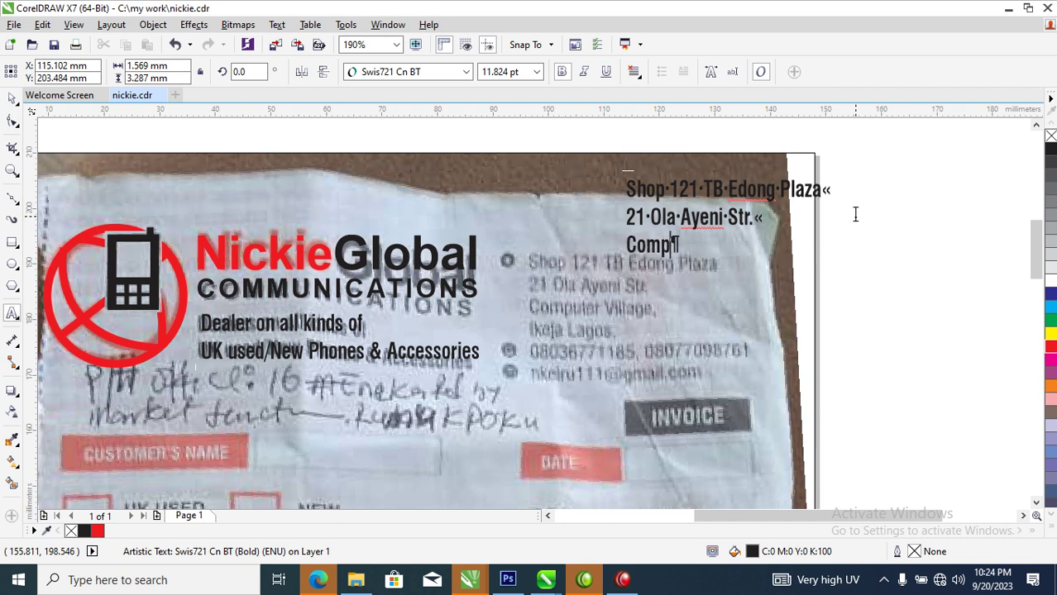
key(Return)
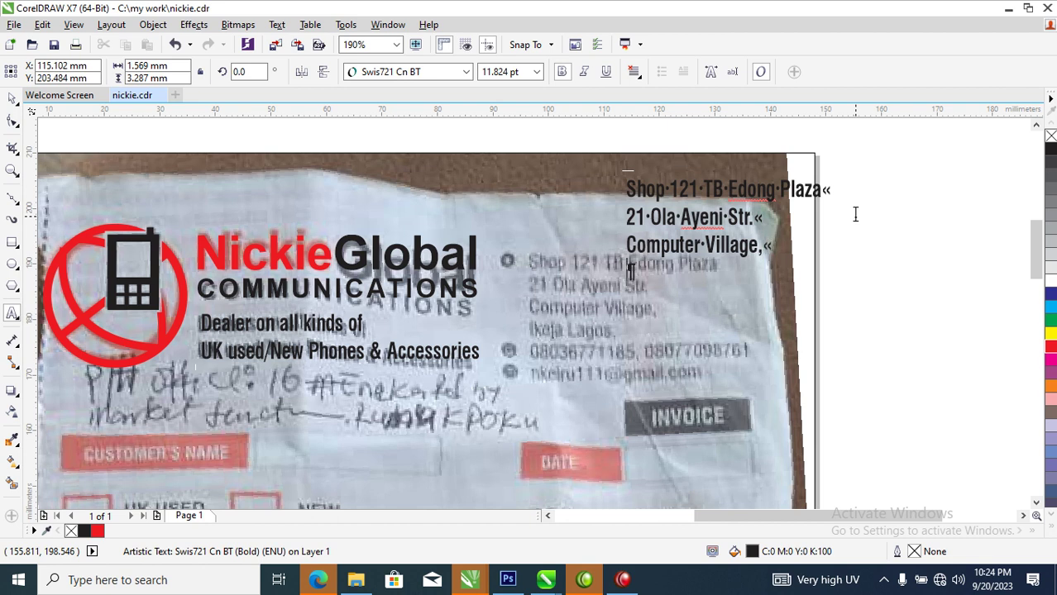
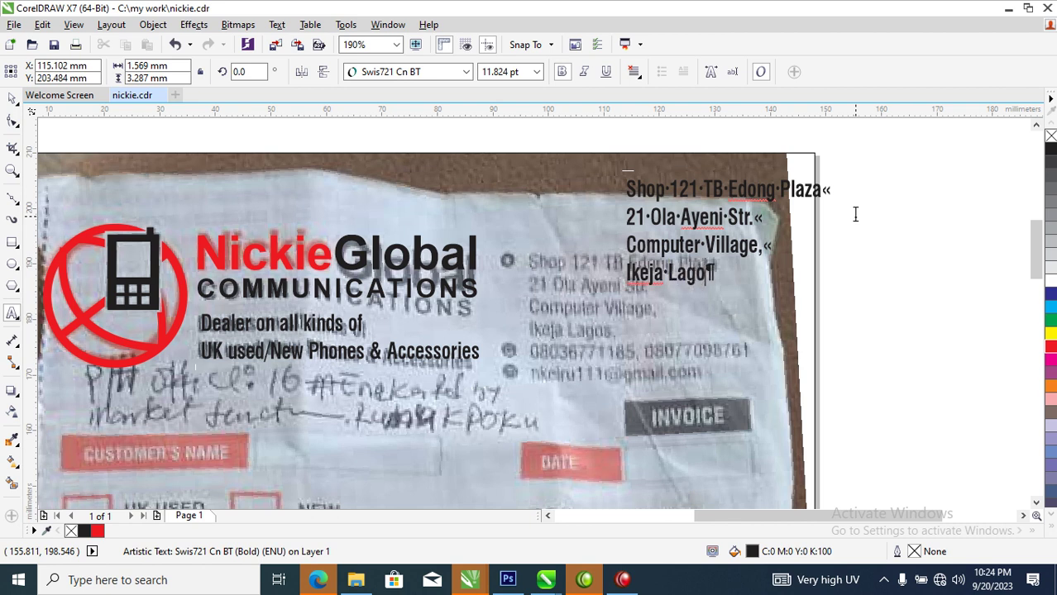
Add a line with the two phone numbers and a line with the e-mail address
key(Return)
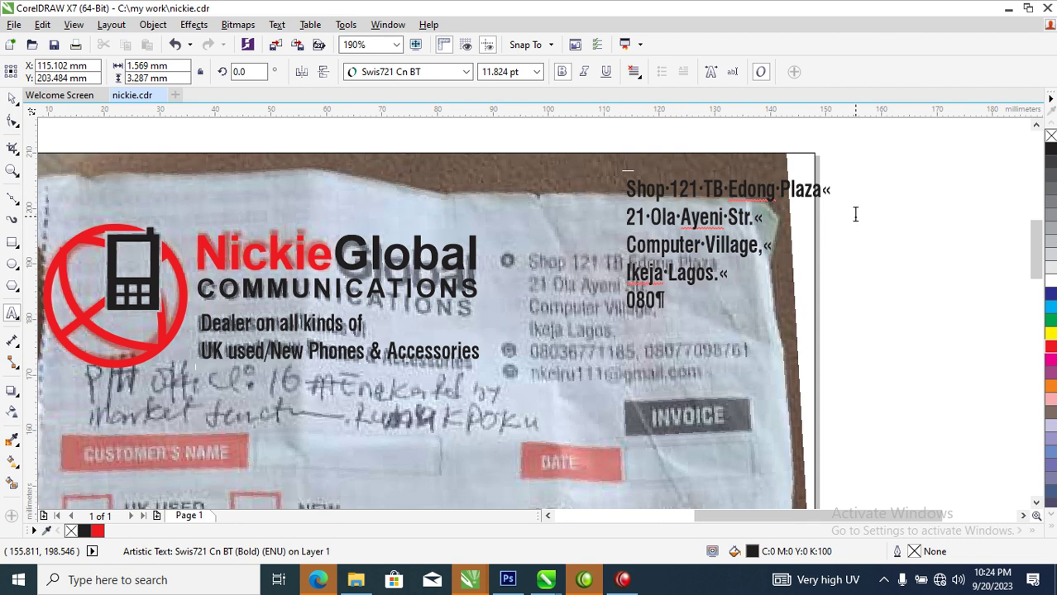
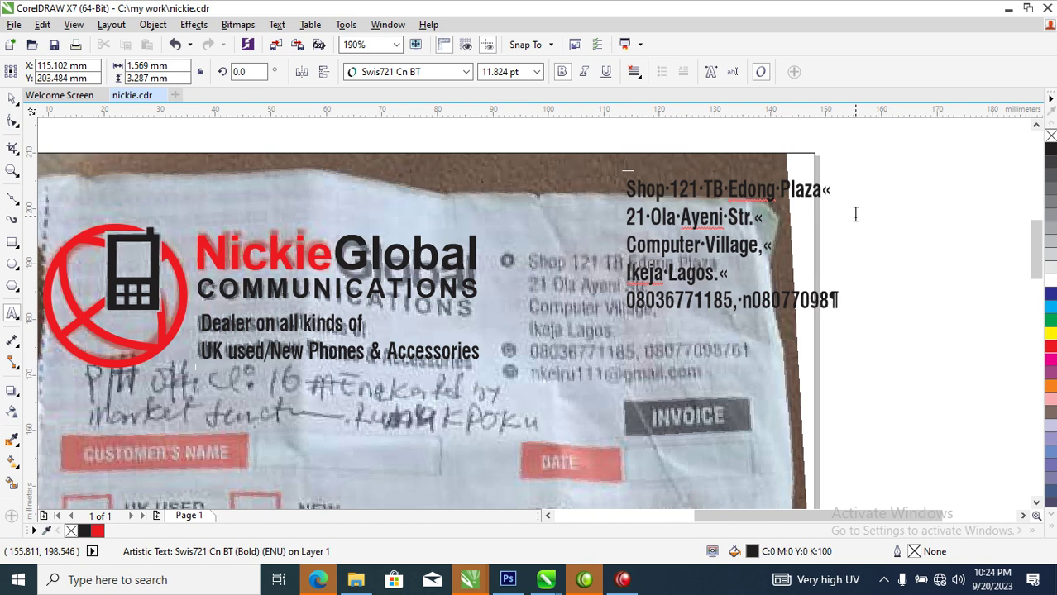
key(Return)
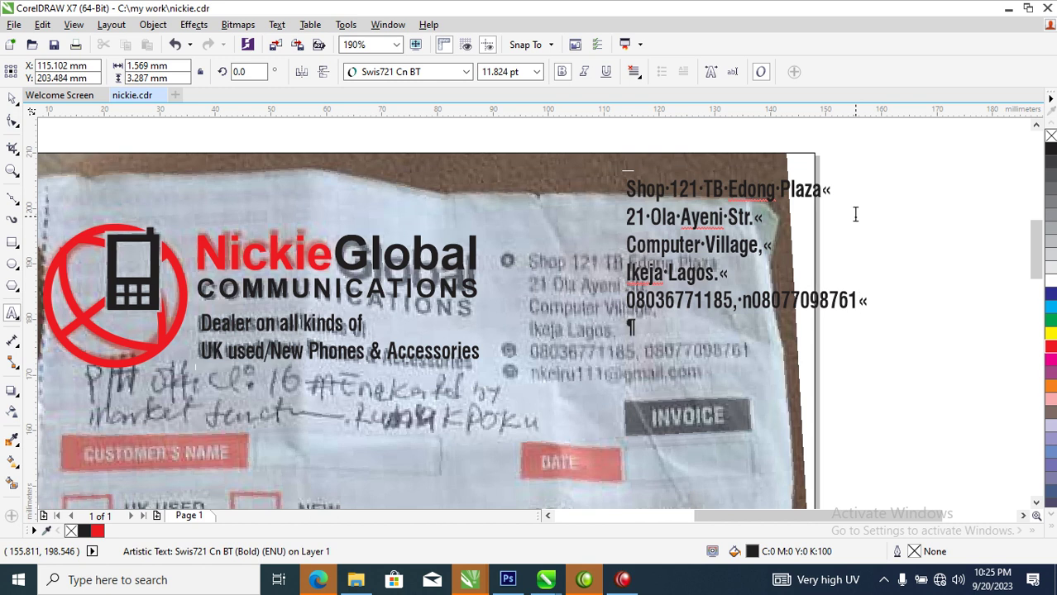
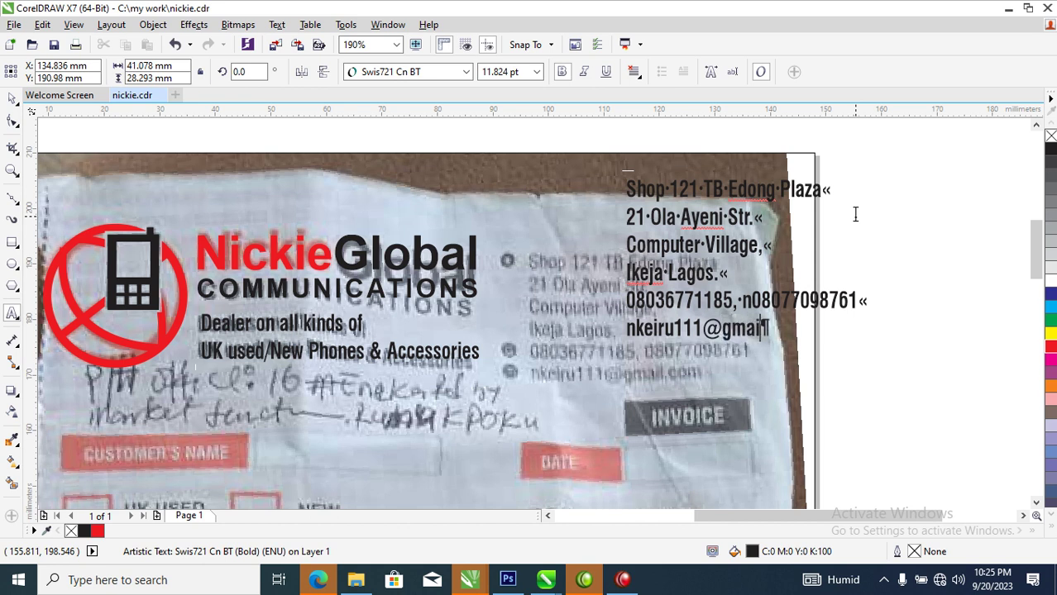
key(Escape)
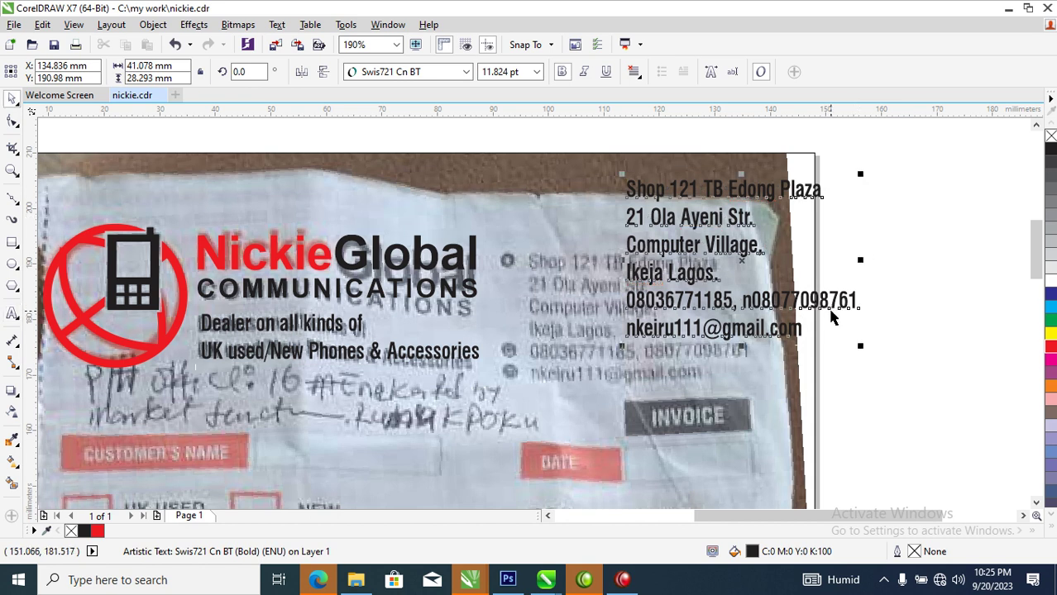
Move the contact block onto the photo's printed address and shrink it slightly
drag(830, 304, 732, 355)
drag(761, 224, 749, 234)
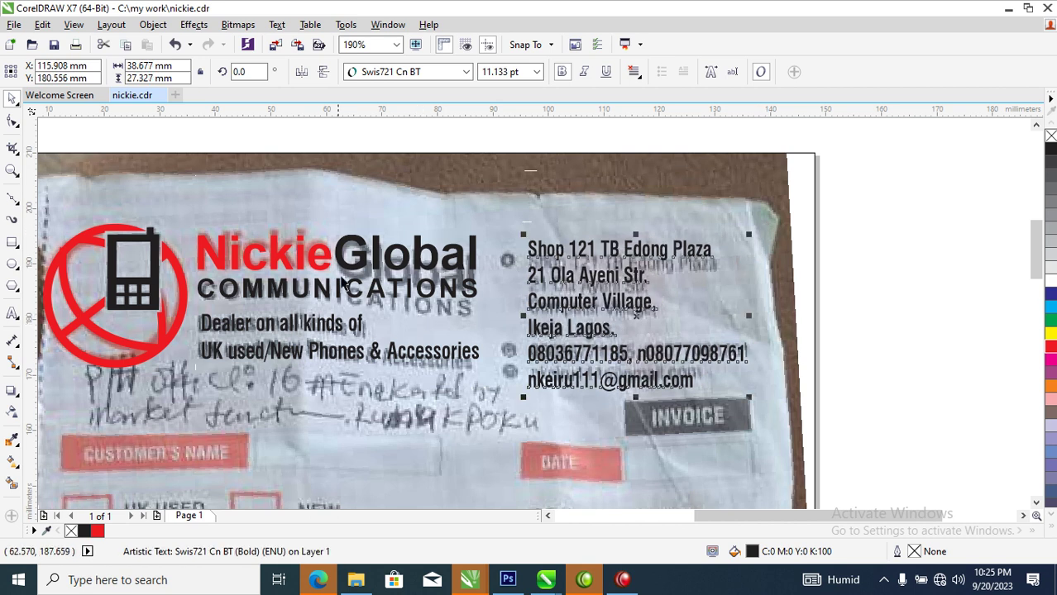
scroll(647, 314, up, 2)
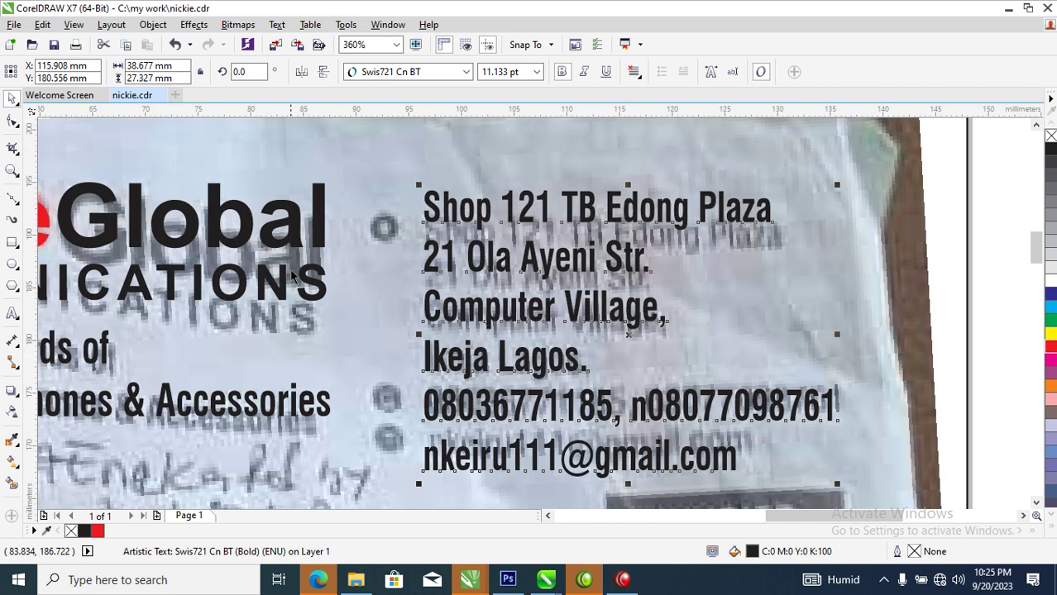
Draw a small circle over the first address bullet and zoom in on it
click(13, 263)
drag(370, 201, 393, 236)
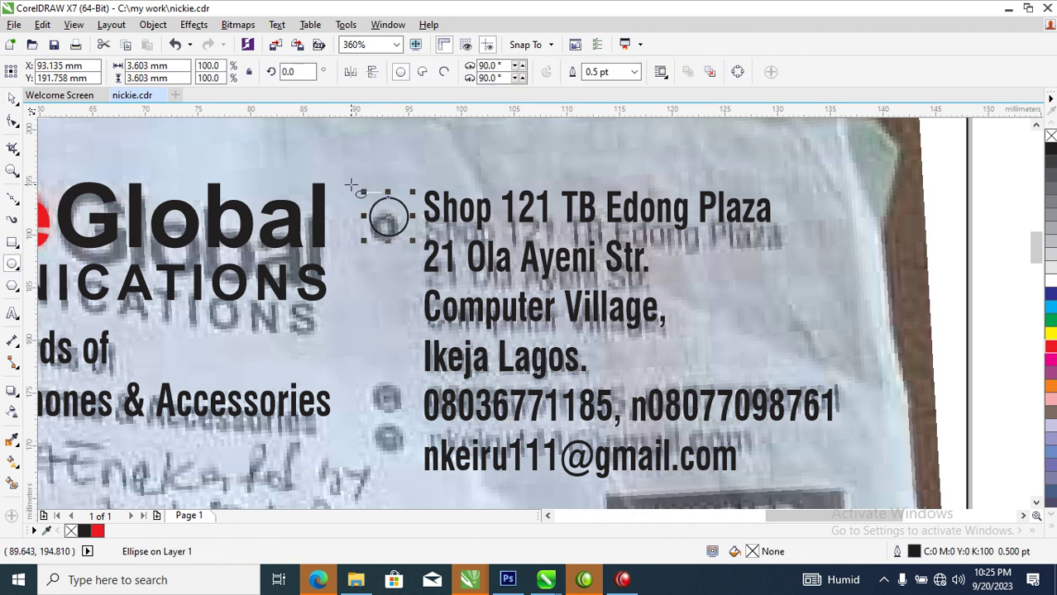
drag(339, 174, 576, 342)
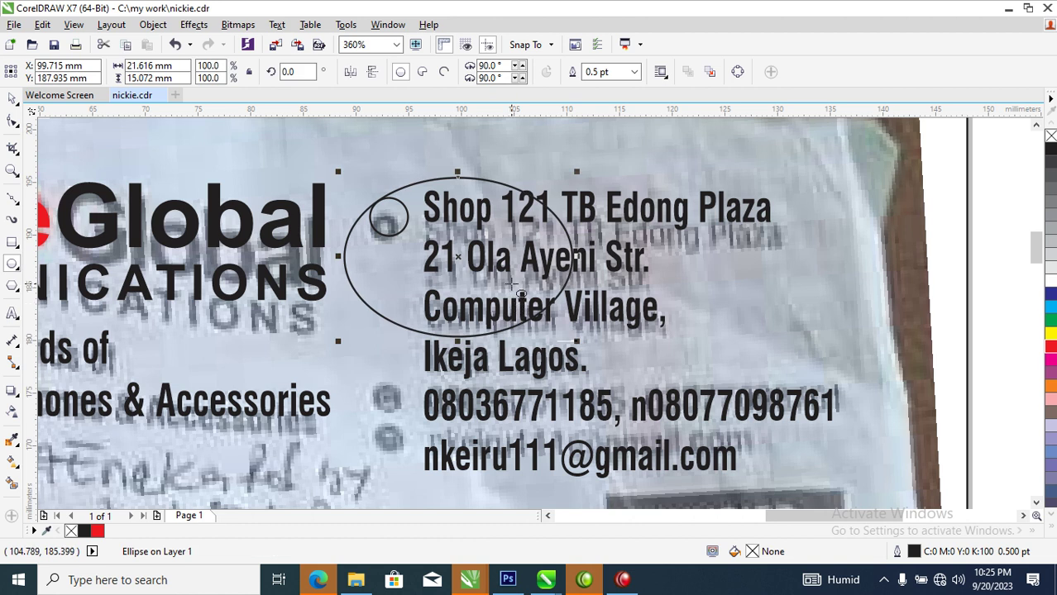
key(Delete)
key(space)
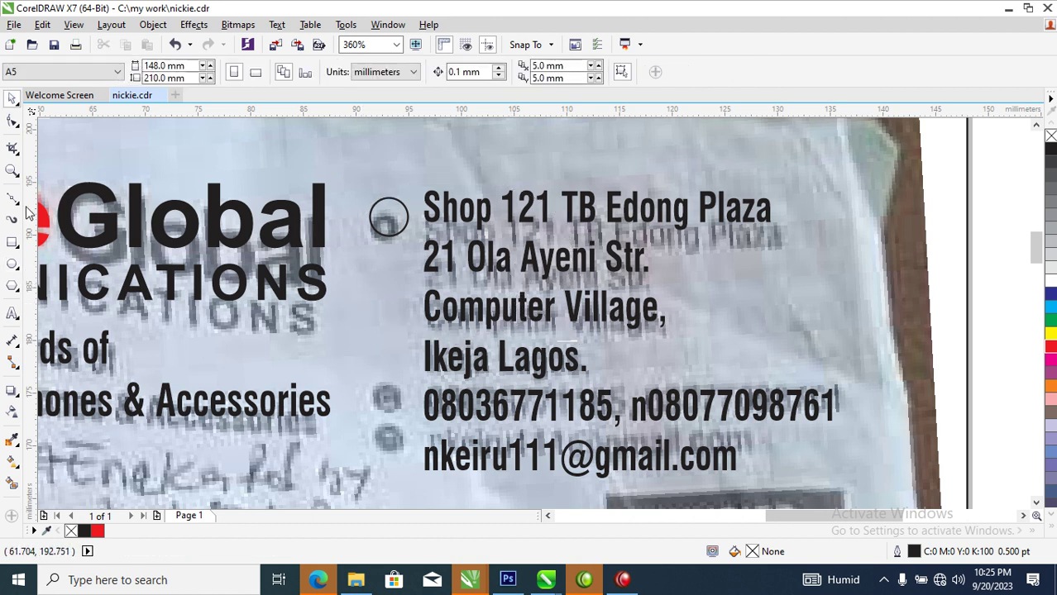
click(11, 171)
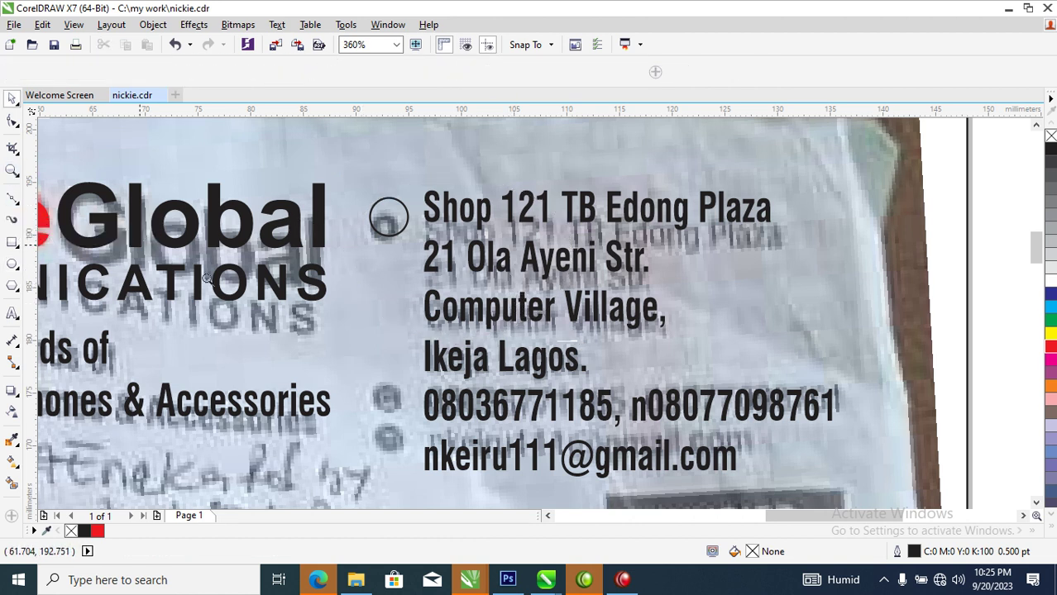
drag(363, 198, 436, 284)
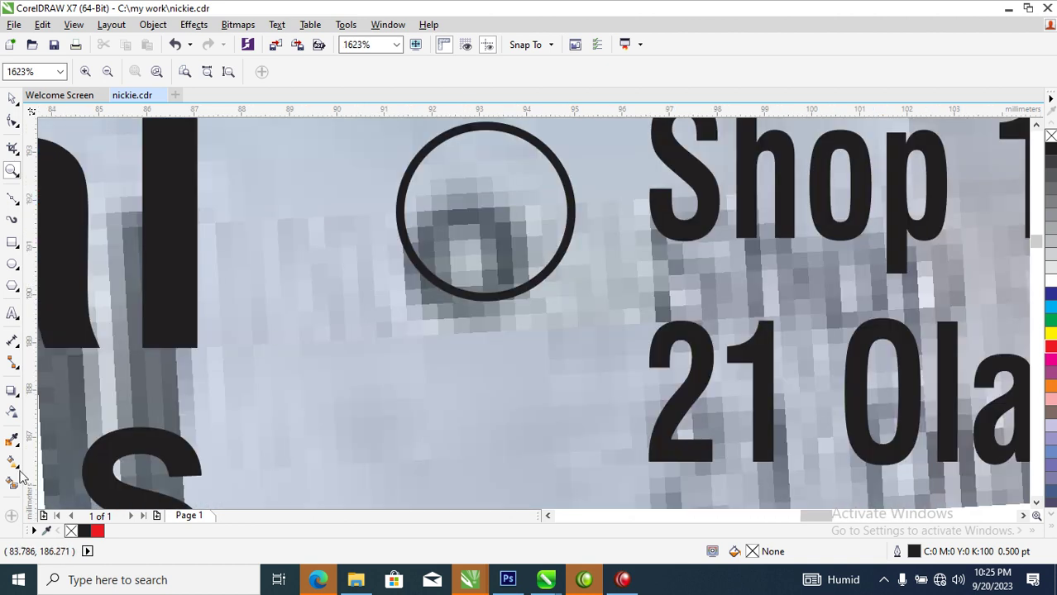
click(12, 265)
Draw a small square inside the circle and rotate it 45° into a diamond
key(F6)
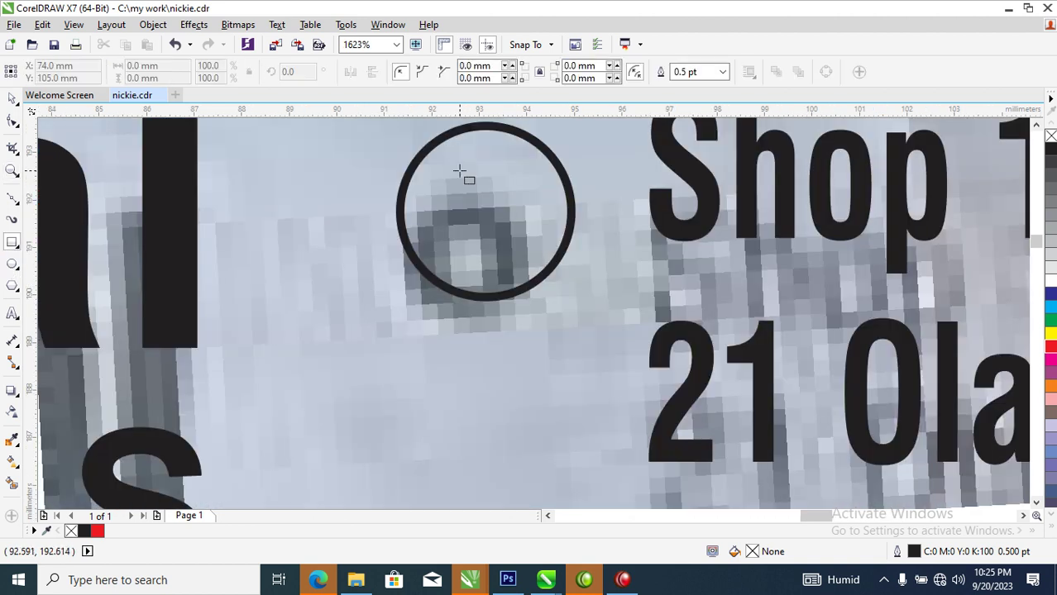
drag(456, 199, 525, 266)
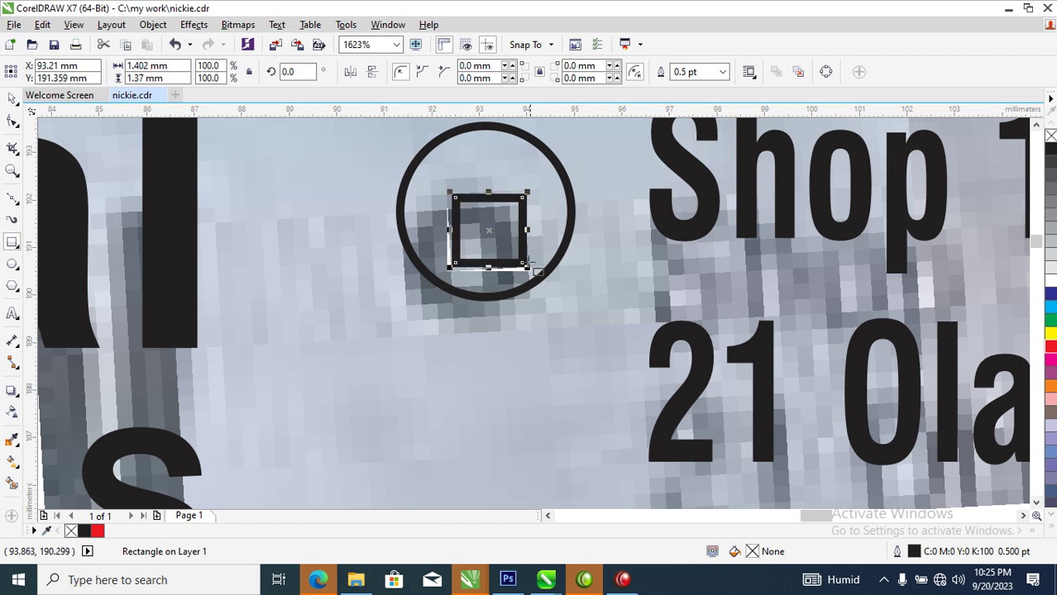
key(space)
click(516, 208)
drag(527, 192, 497, 179)
Turn the diamond into a triangular roof over the square and combine the logo into one curve
key(ctrl+q)
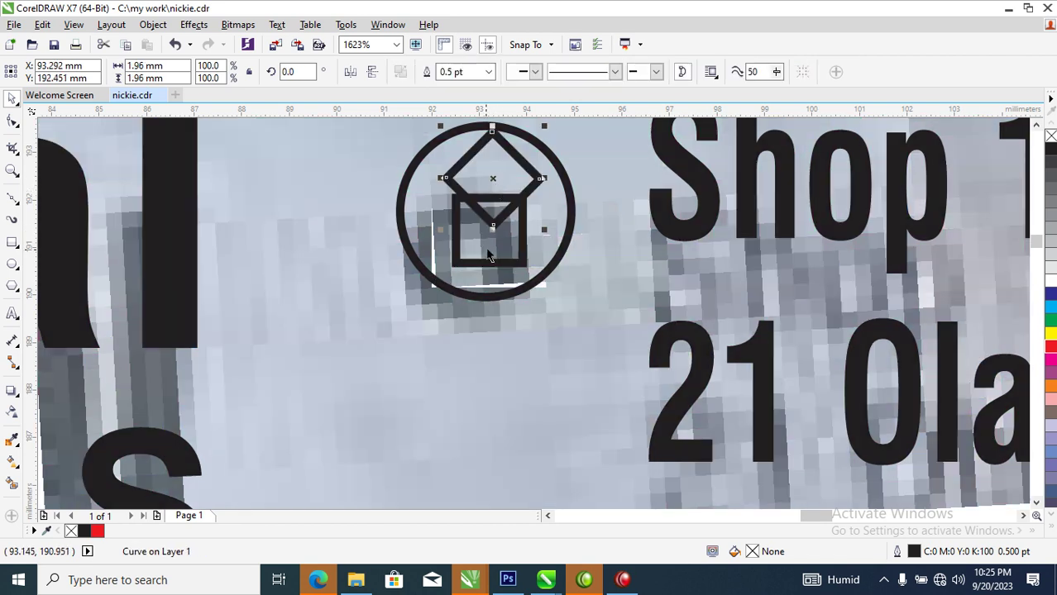
key(F10)
key(Delete)
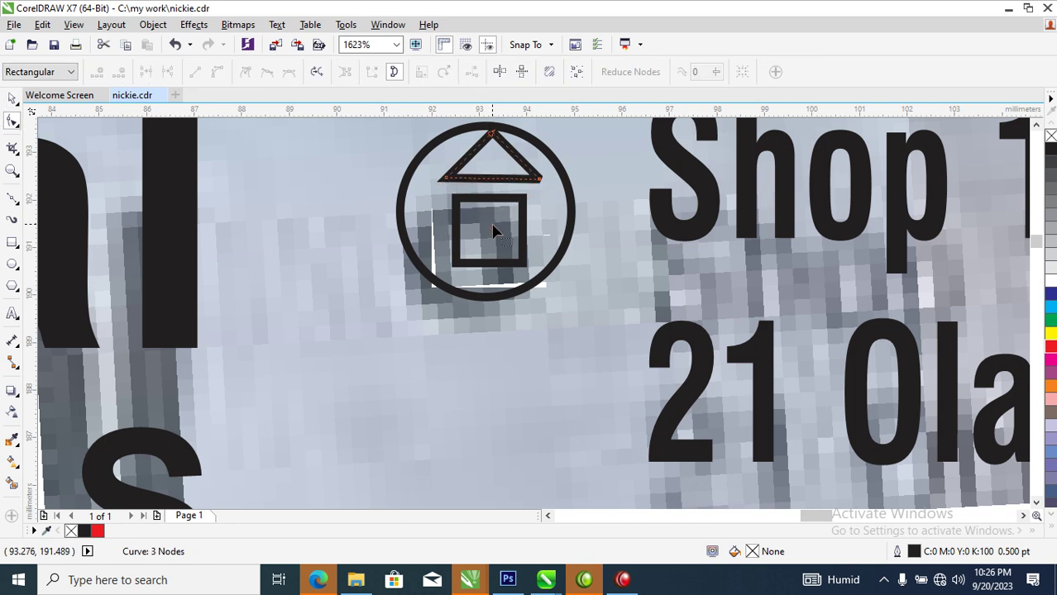
key(space)
drag(520, 170, 508, 214)
click(505, 220)
drag(345, 137, 586, 292)
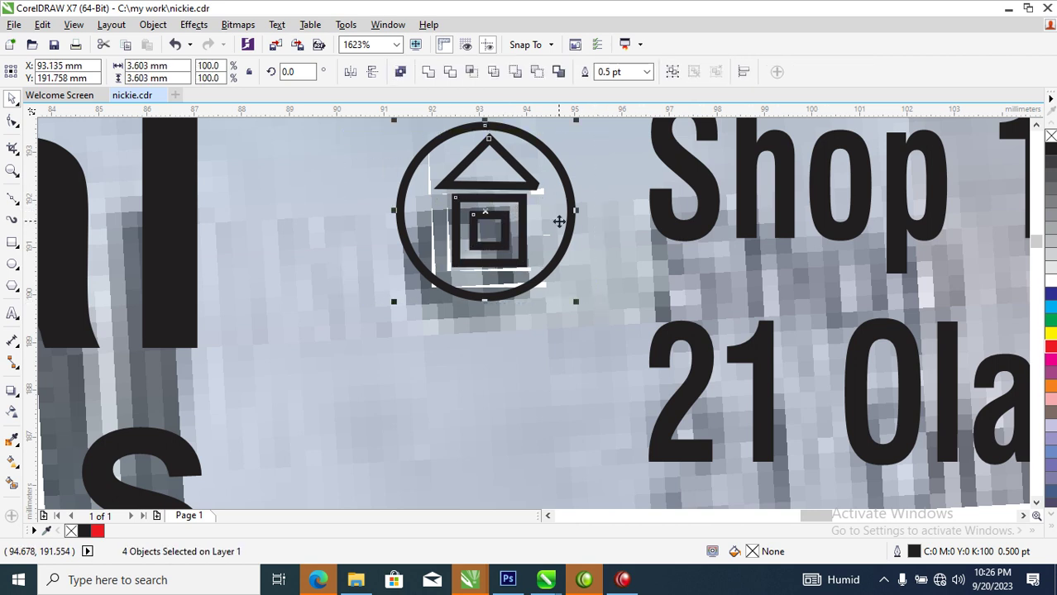
key(ctrl+l)
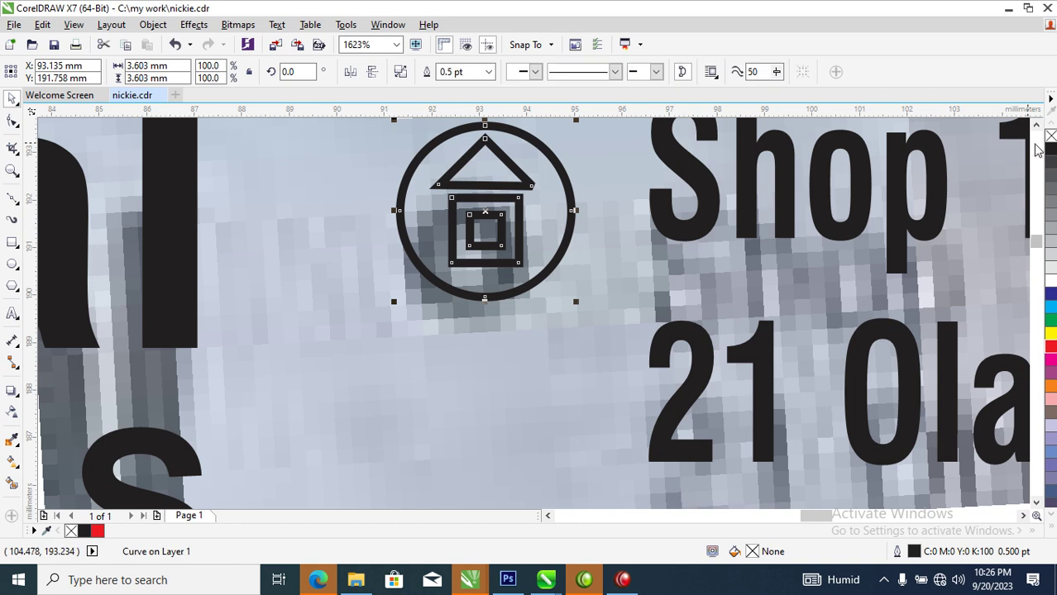
Fill the house logo black with no outline and copy it beside the phone numbers
click(1050, 149)
scroll(973, 204, down, 2)
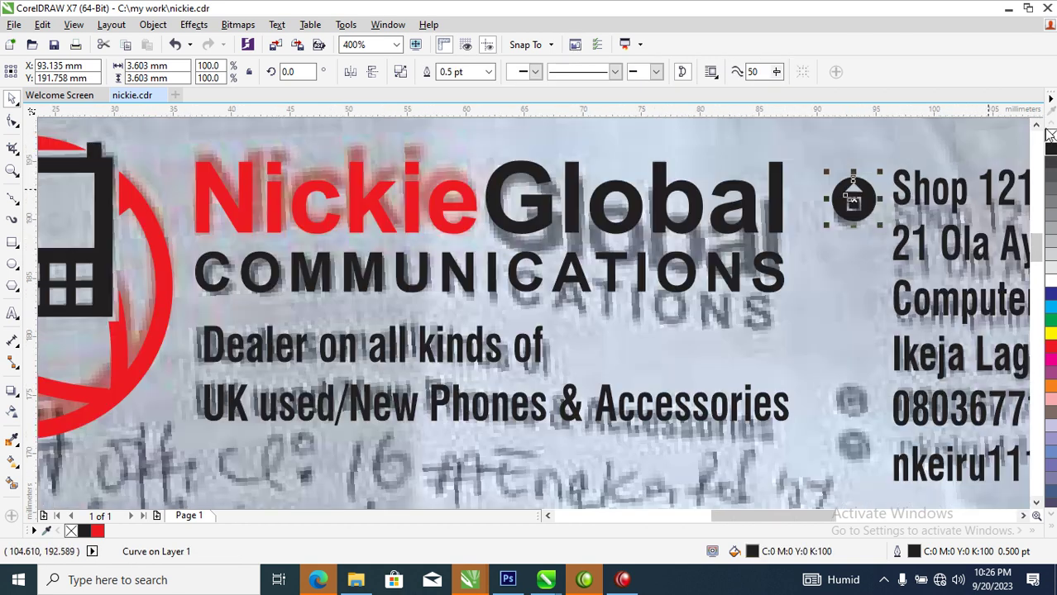
right_click(1050, 135)
drag(860, 198, 860, 405)
Make the copy a solid circle holding a scaled phone icon, then duplicate it beside the e-mail
scroll(189, 314, down, 5)
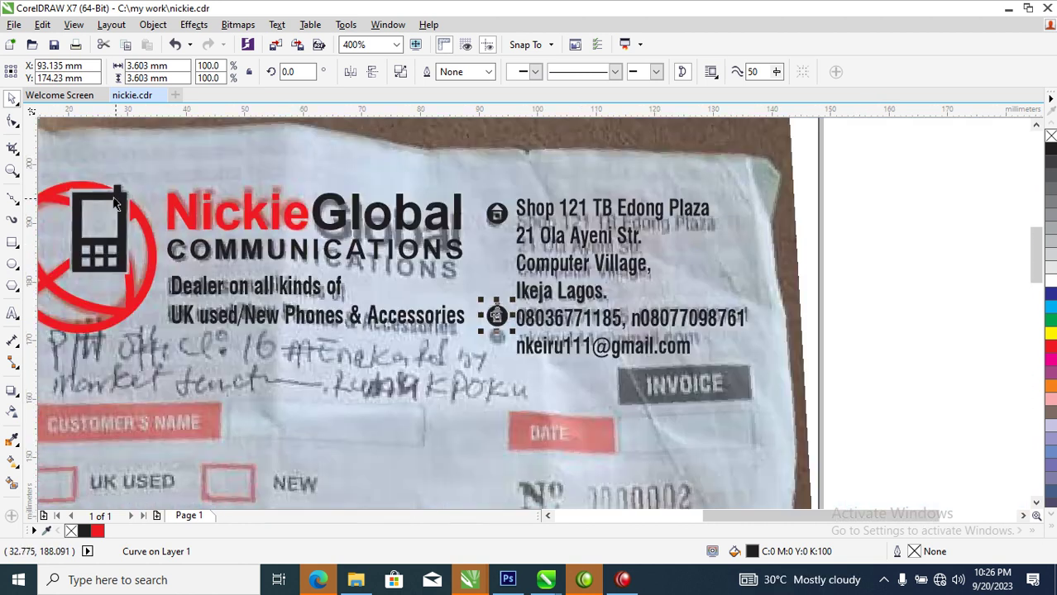
drag(114, 205, 296, 274)
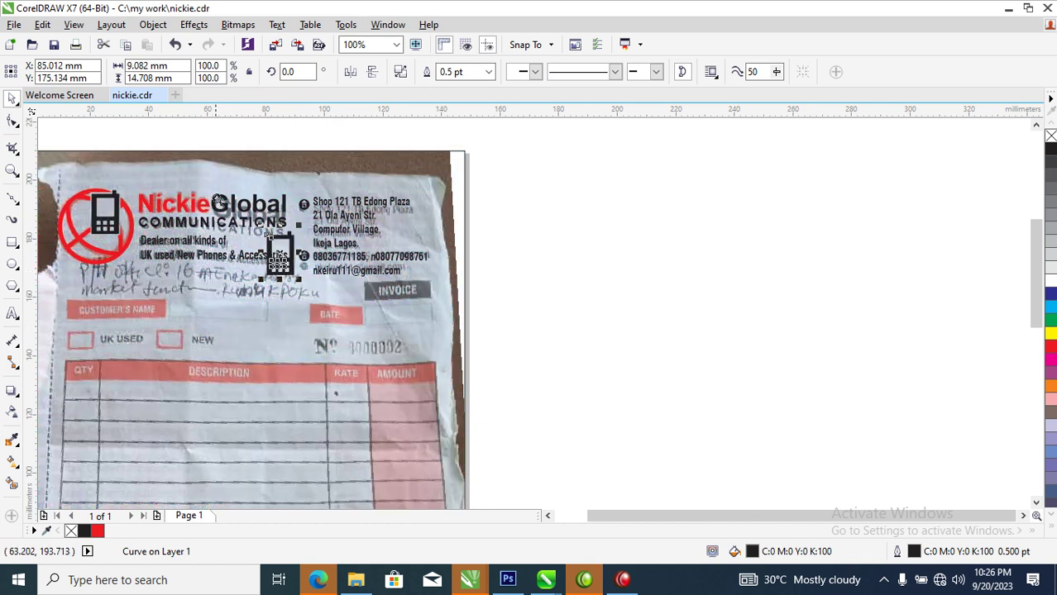
scroll(378, 288, up, 5)
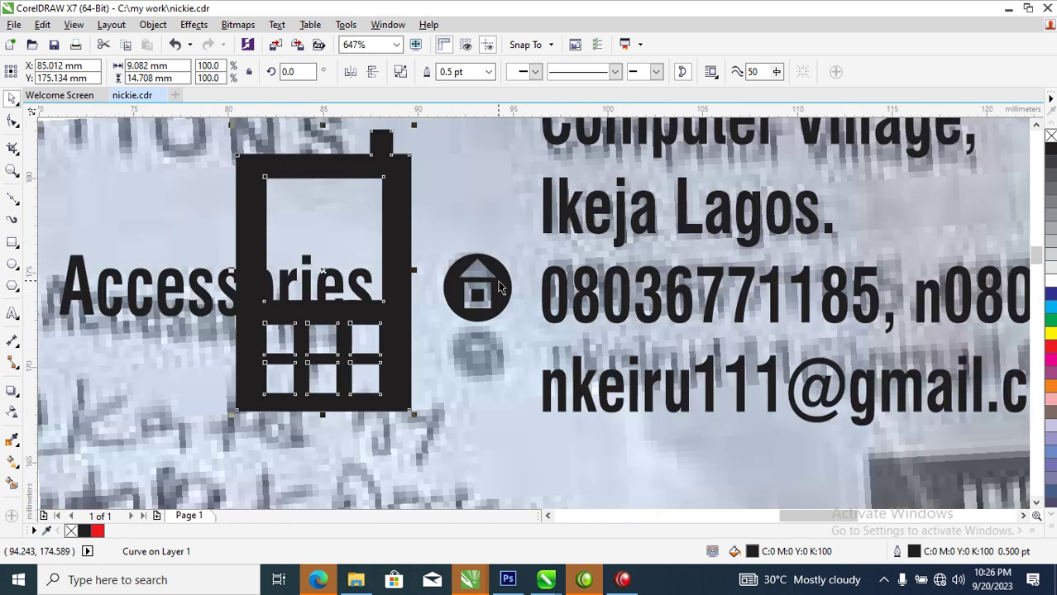
click(499, 287)
key(ctrl+k)
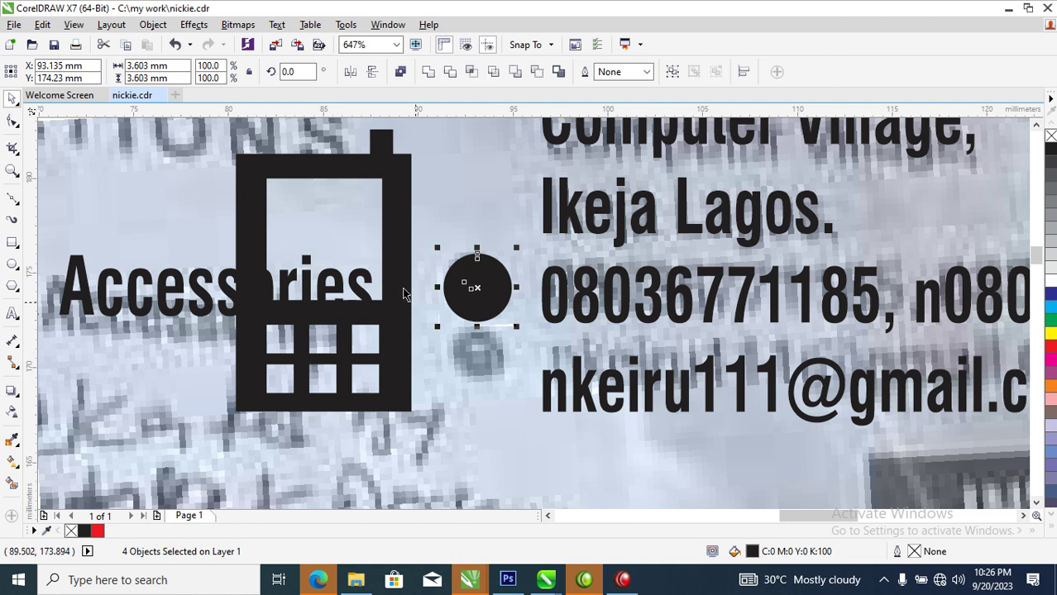
click(429, 72)
click(402, 182)
drag(415, 127, 478, 289)
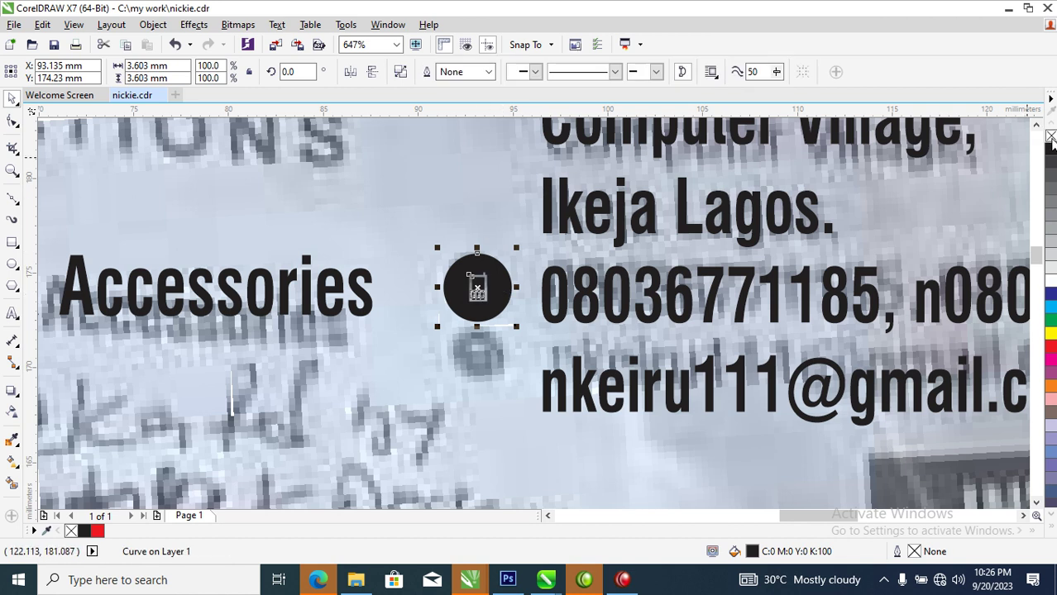
drag(488, 277, 436, 365)
scroll(472, 378, down, 3)
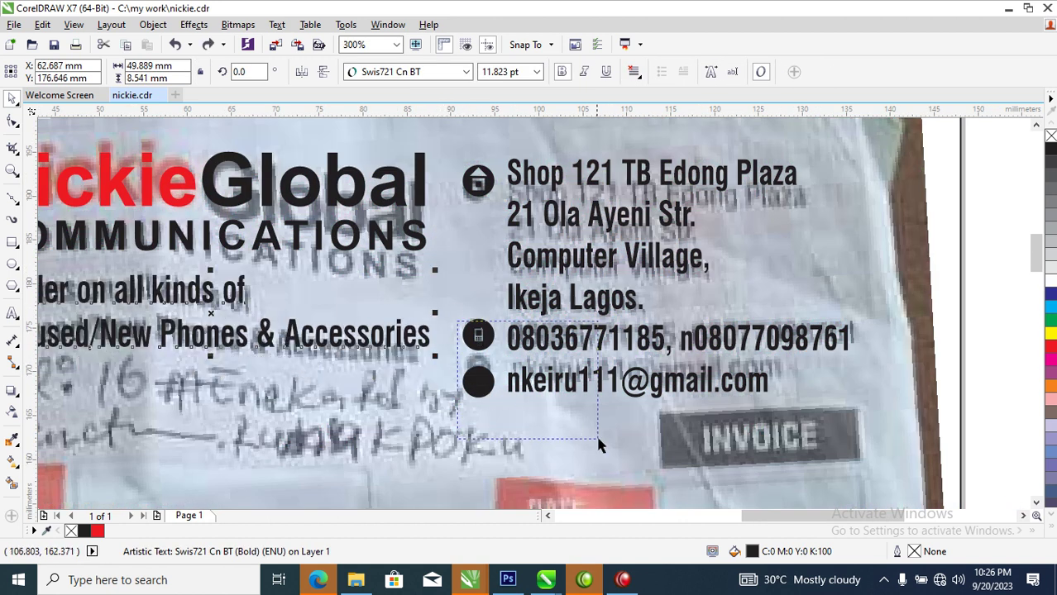
Weld the e-mail circle's leftover pieces into one plain black shape
scroll(508, 442, up, 5)
drag(300, 263, 453, 377)
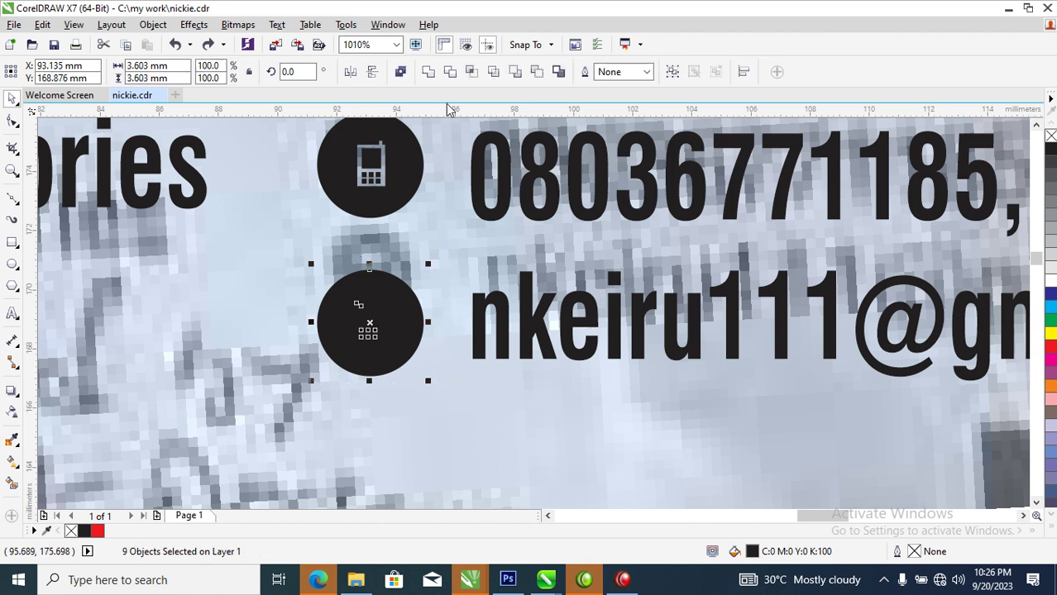
click(430, 72)
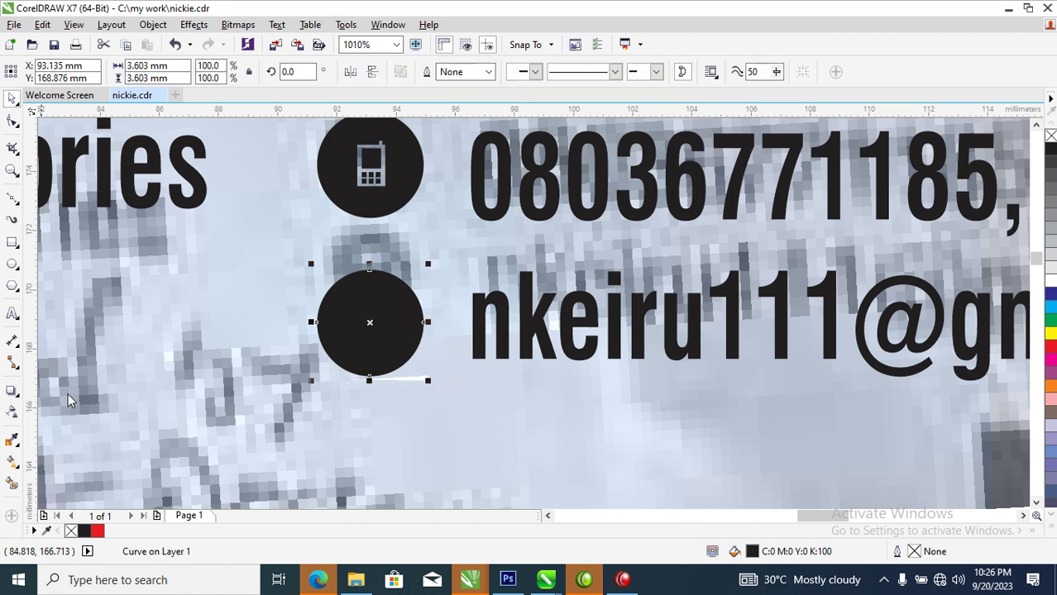
Draw a rectangle inside the e-mail circle
click(12, 243)
scroll(236, 328, up, 2)
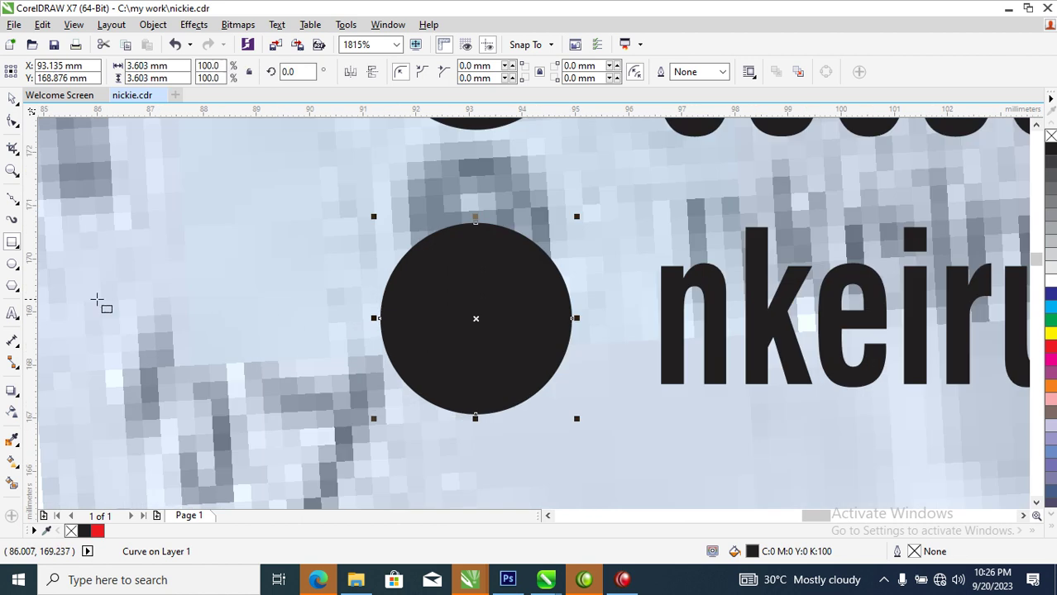
drag(422, 267, 553, 375)
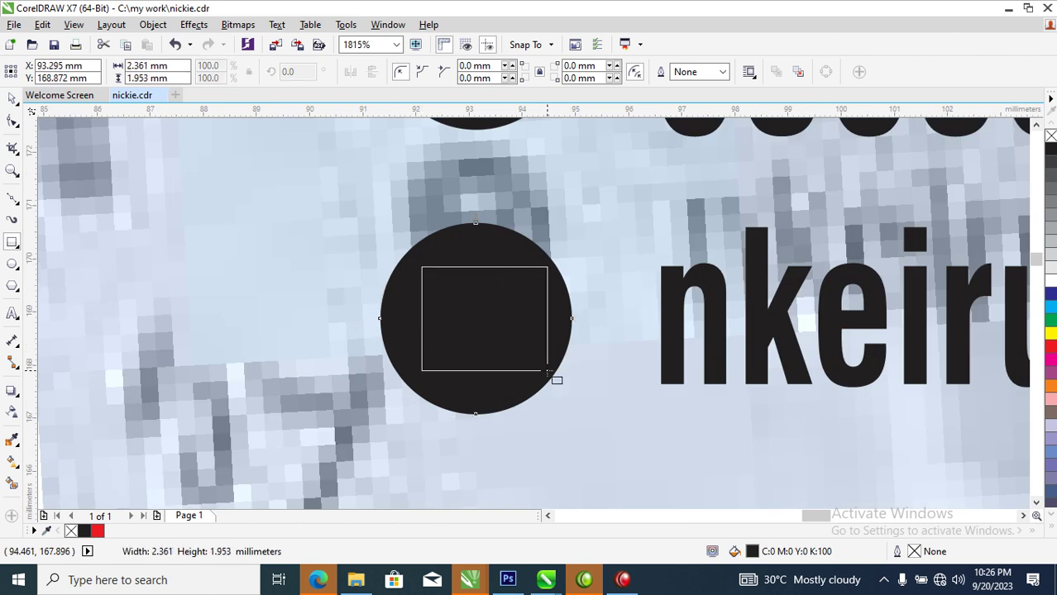
Give the rectangle a white outline and reshape a smaller inner copy into a triangular flap
key(space)
right_click(1048, 279)
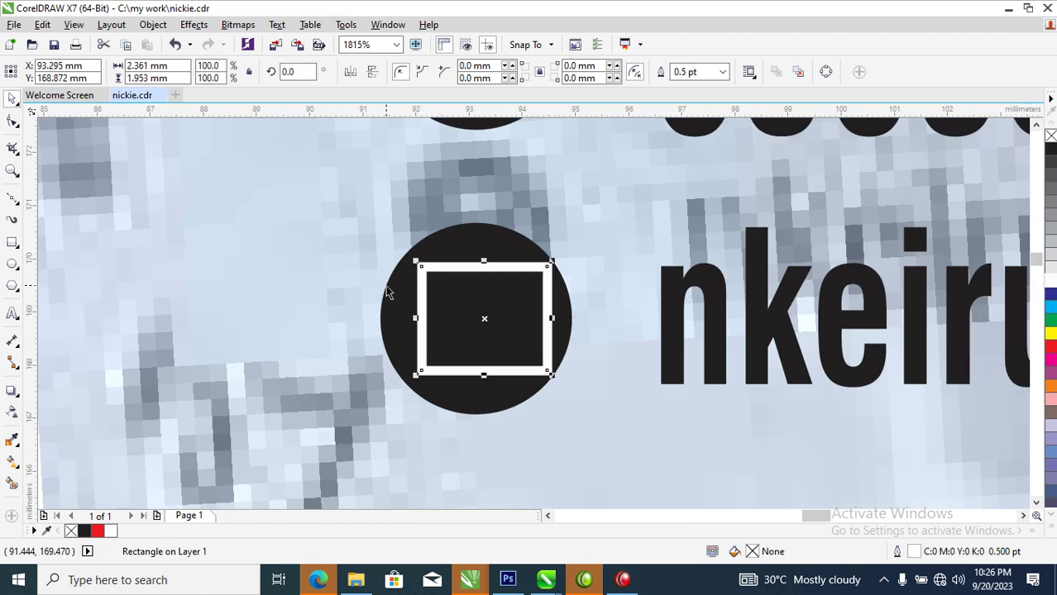
drag(554, 263, 528, 282)
key(ctrl+q)
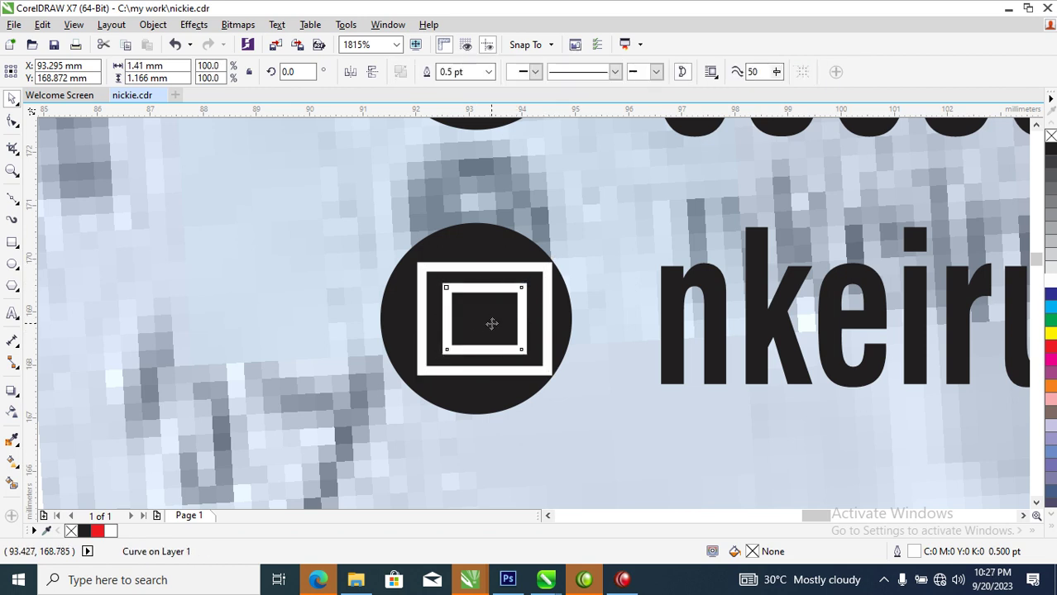
key(F10)
double_click(447, 355)
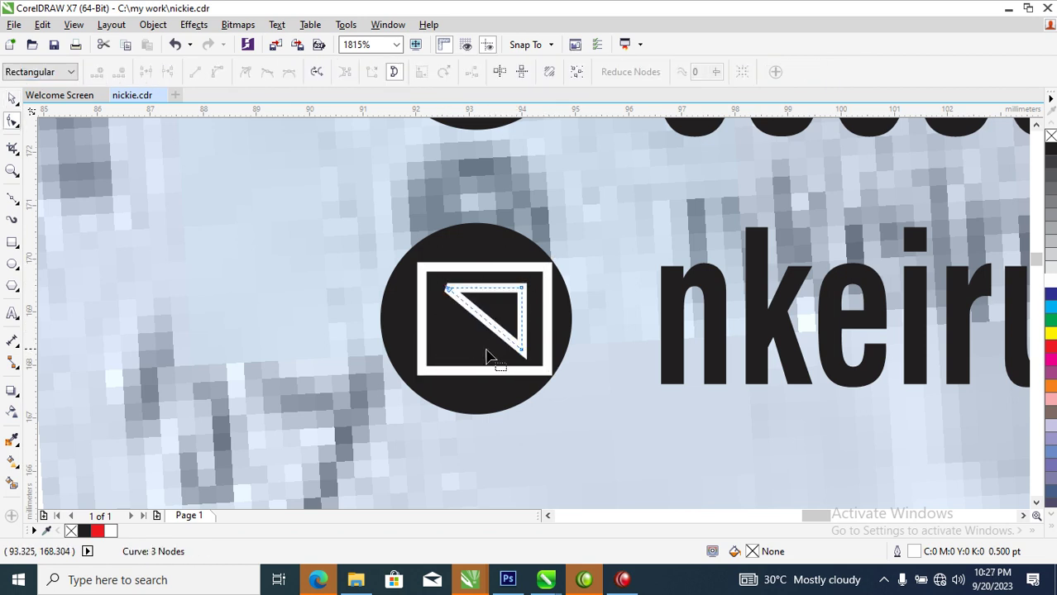
drag(520, 350, 490, 333)
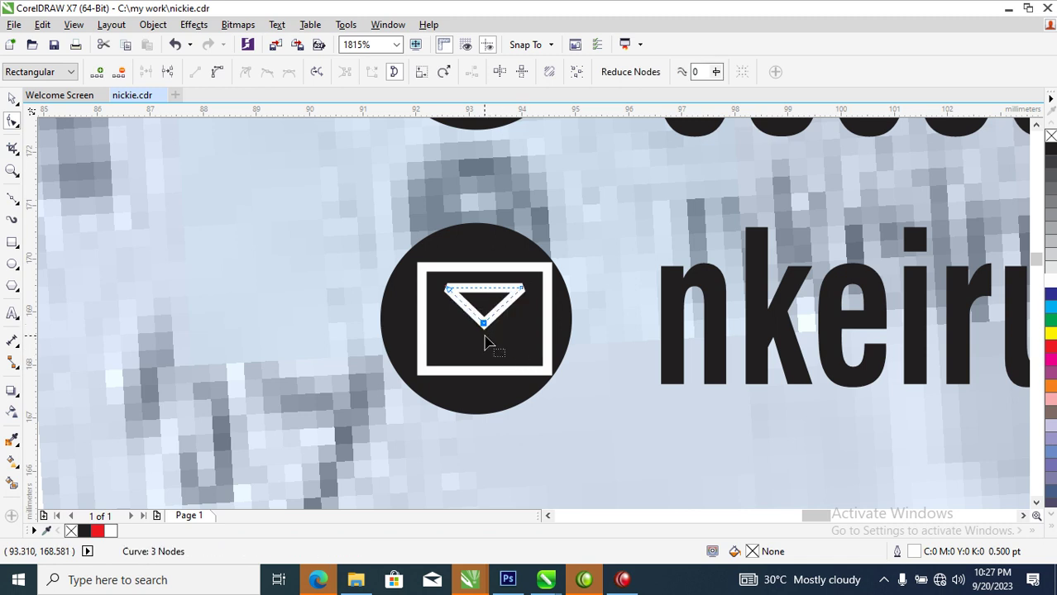
Combine rectangle and flap into an envelope, shrink it, and cut it out of the circle
key(space)
shift+click(501, 342)
key(ctrl+l)
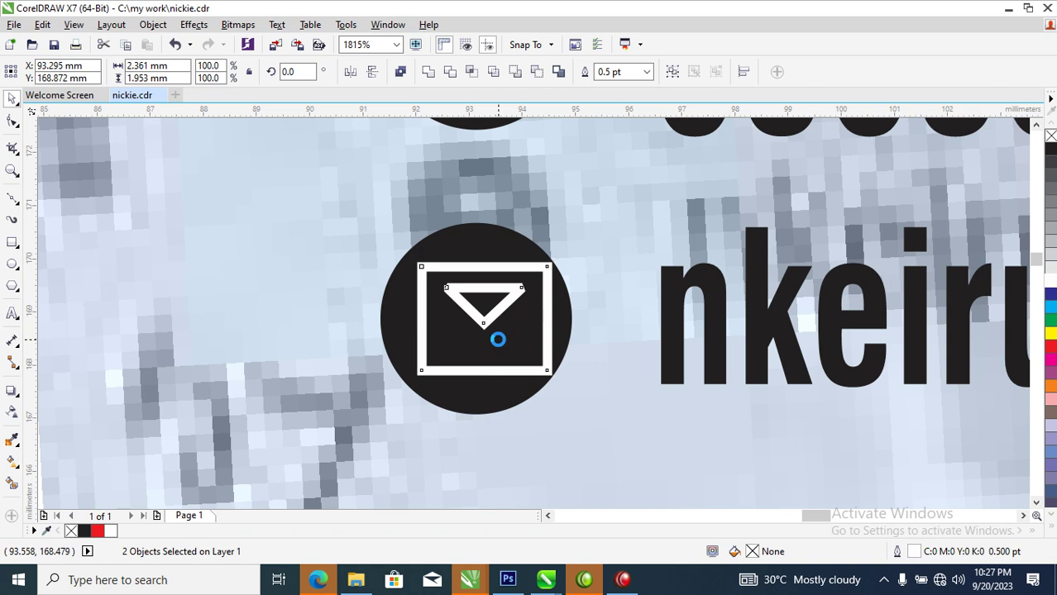
drag(546, 270, 540, 278)
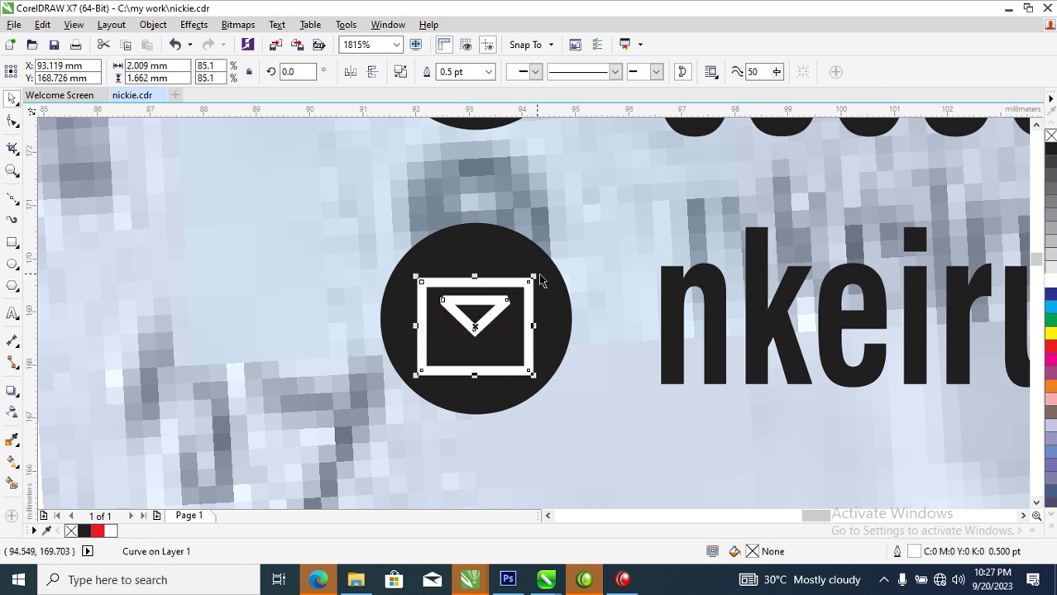
shift+click(513, 259)
key(ctrl+l)
Trace the CUSTOMER'S NAME, DATE and INVOICE boxes with rectangles, plus a narrowed one over UK USED
scroll(511, 260, down, 8)
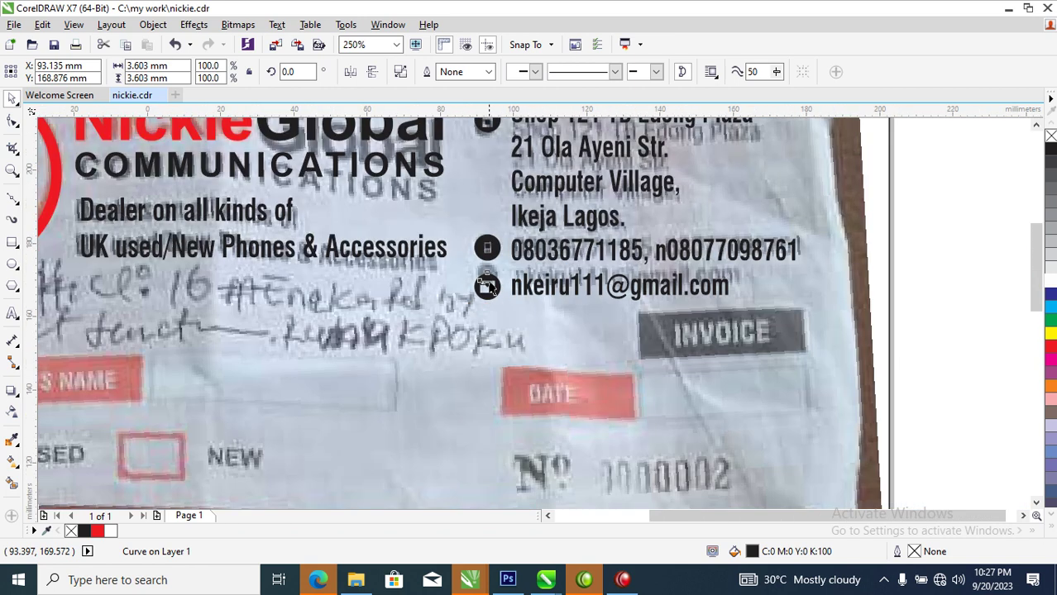
drag(282, 248, 615, 400)
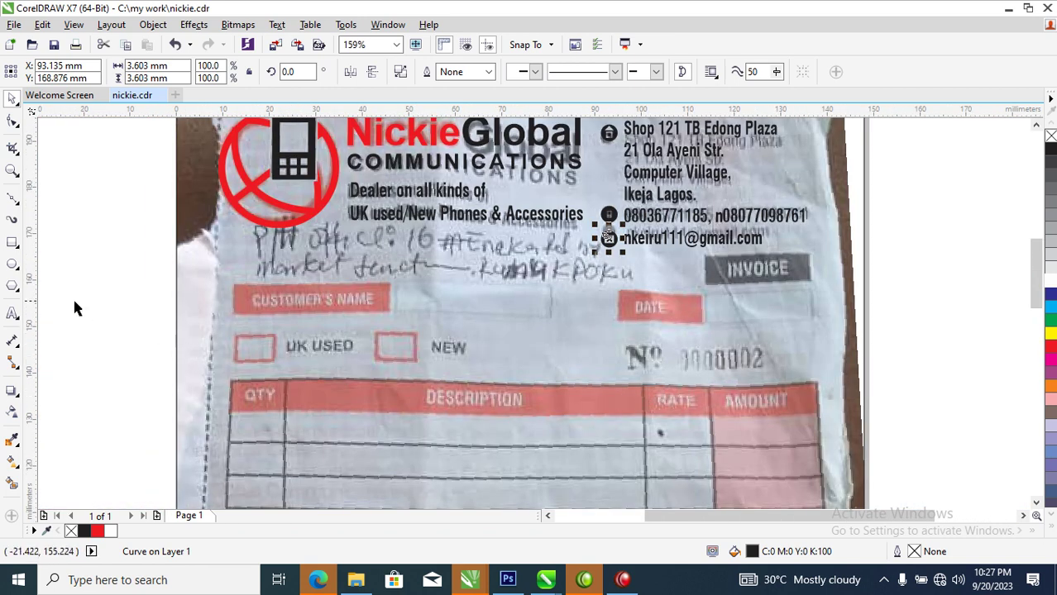
click(12, 242)
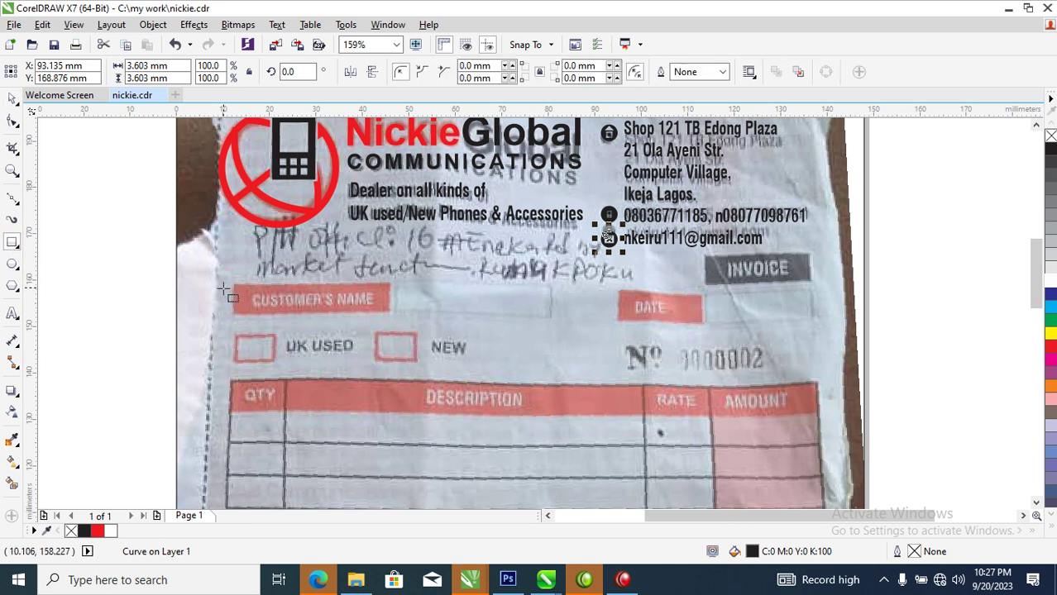
mouse_move(224, 279)
mouse_down()
mouse_move(342, 331)
mouse_move(390, 311)
mouse_up()
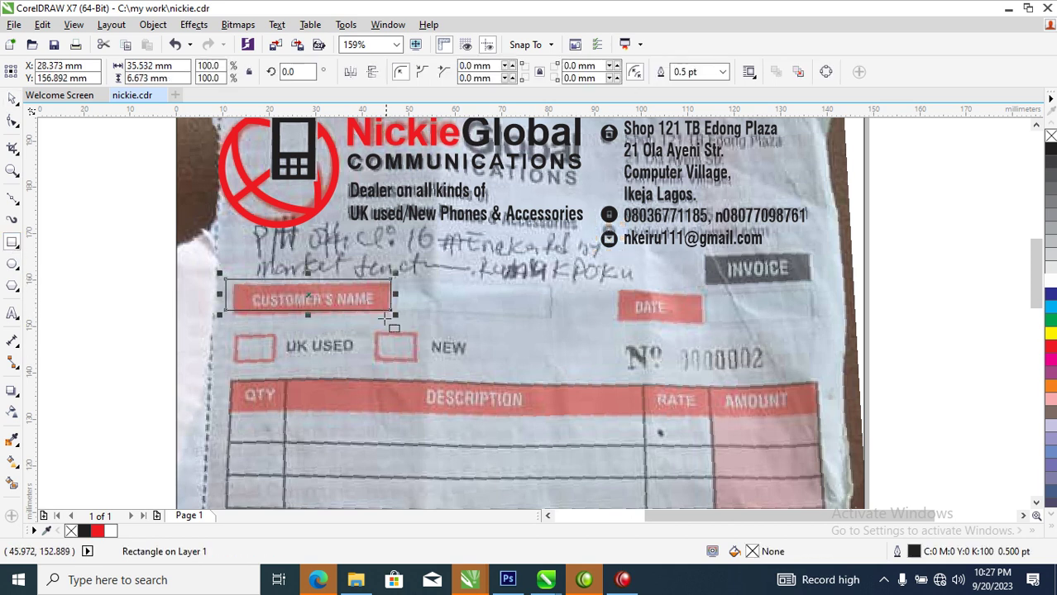
key(space)
drag(342, 282, 822, 272)
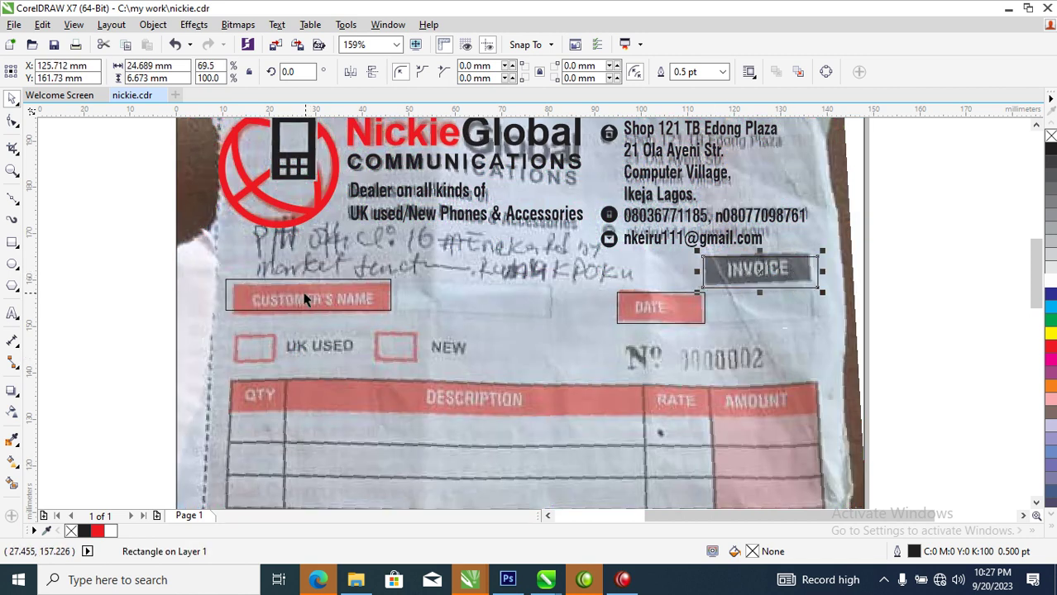
drag(311, 293, 319, 344)
drag(406, 346, 279, 347)
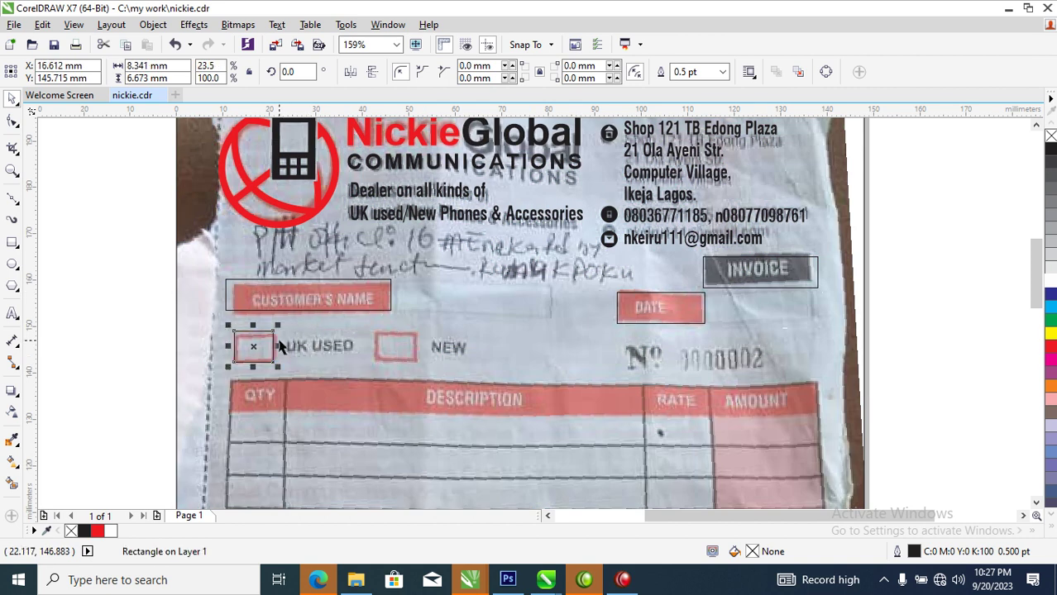
Give the UK USED square a red 2.0 pt outline
right_click(1052, 349)
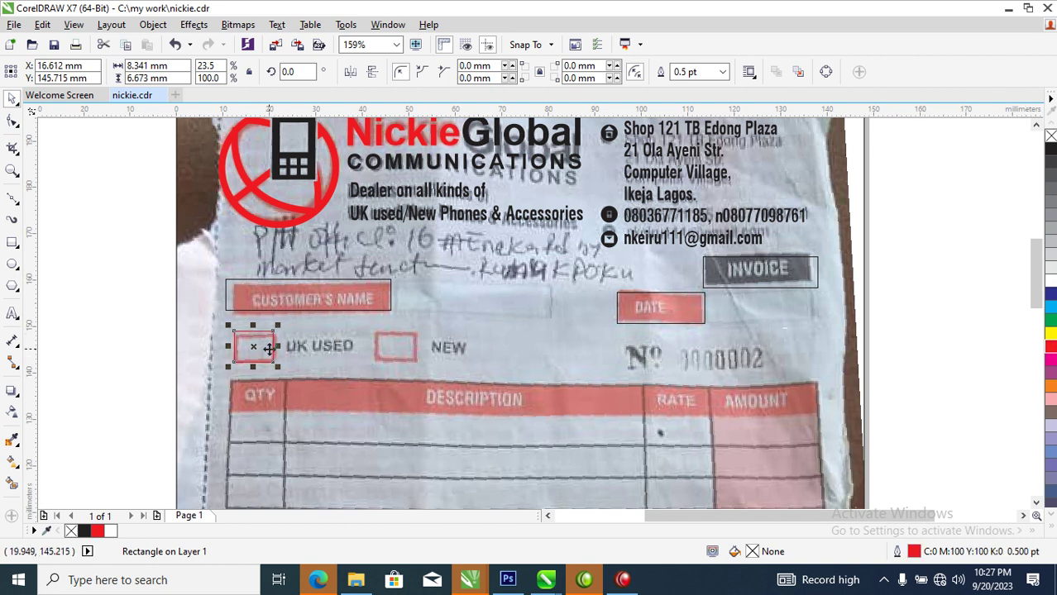
key(F12)
drag(371, 188, 398, 191)
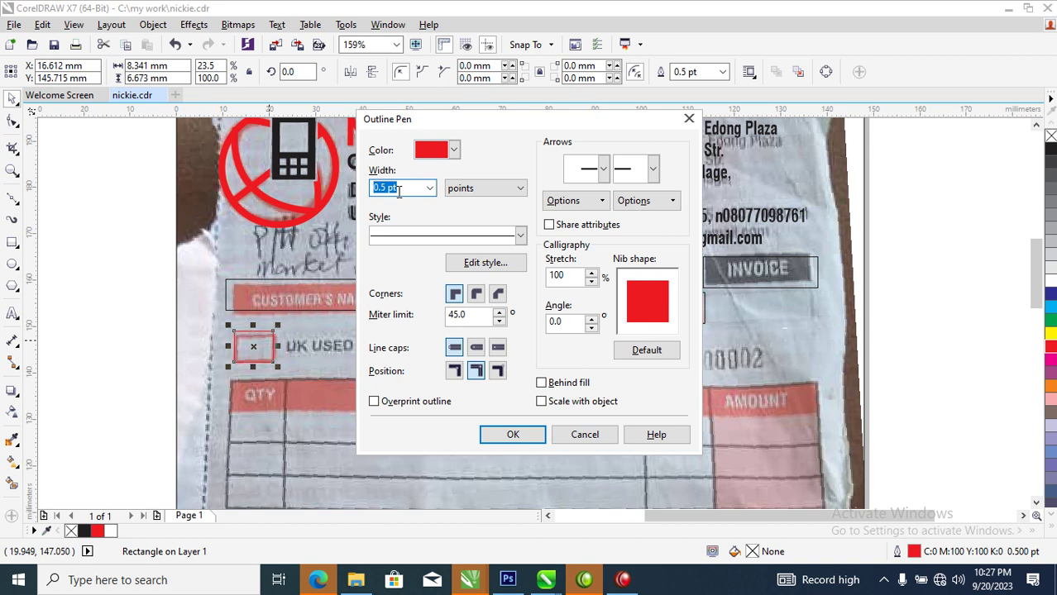
key(Return)
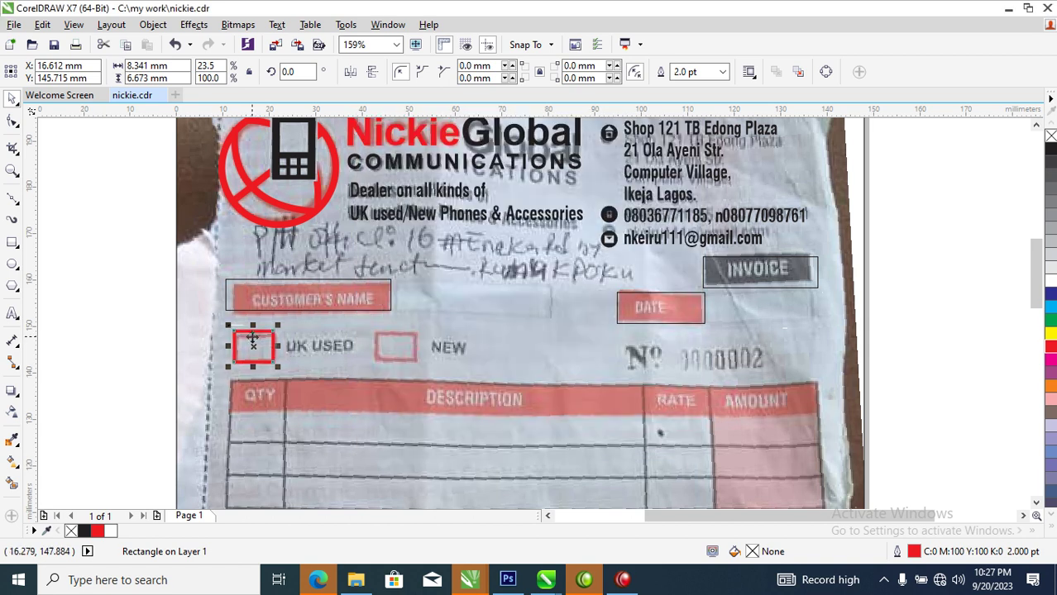
Drop a copy of the red square onto the NEW checkbox and zoom out
drag(252, 346, 550, 473)
scroll(403, 387, down, 6)
key(z)
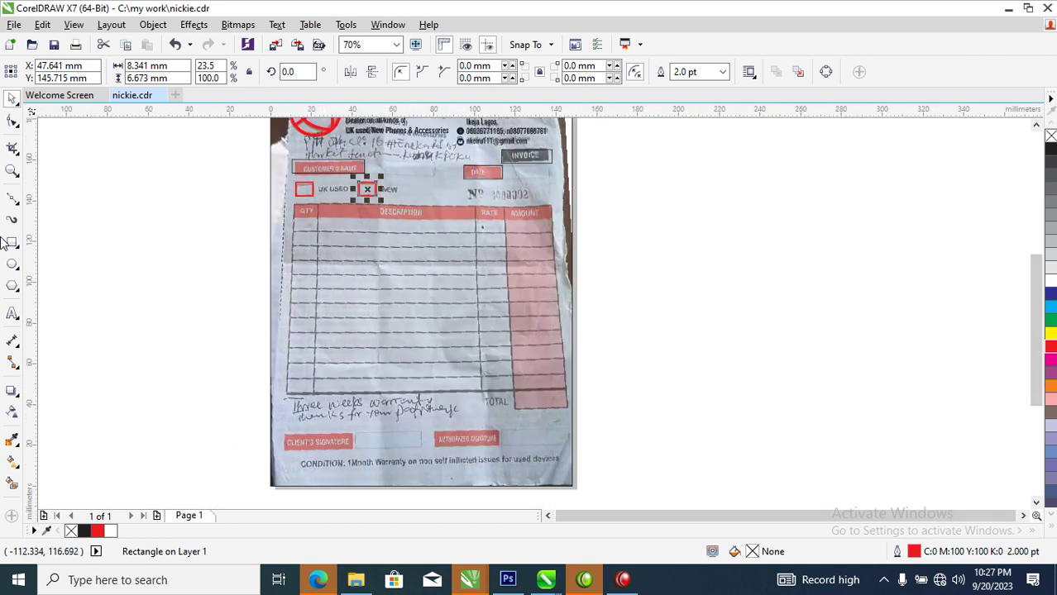
Draw a rectangle and stretch it over the whole invoice table
click(13, 242)
mouse_move(294, 202)
mouse_down()
mouse_move(559, 226)
mouse_move(552, 219)
mouse_up()
key(space)
key(z)
drag(230, 172, 618, 402)
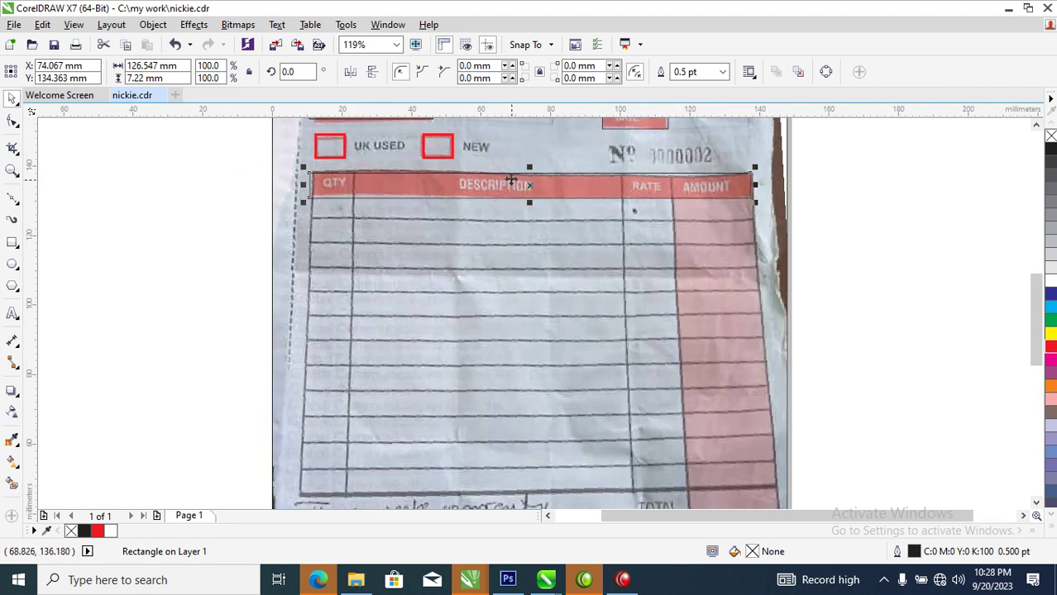
drag(530, 166, 520, 224)
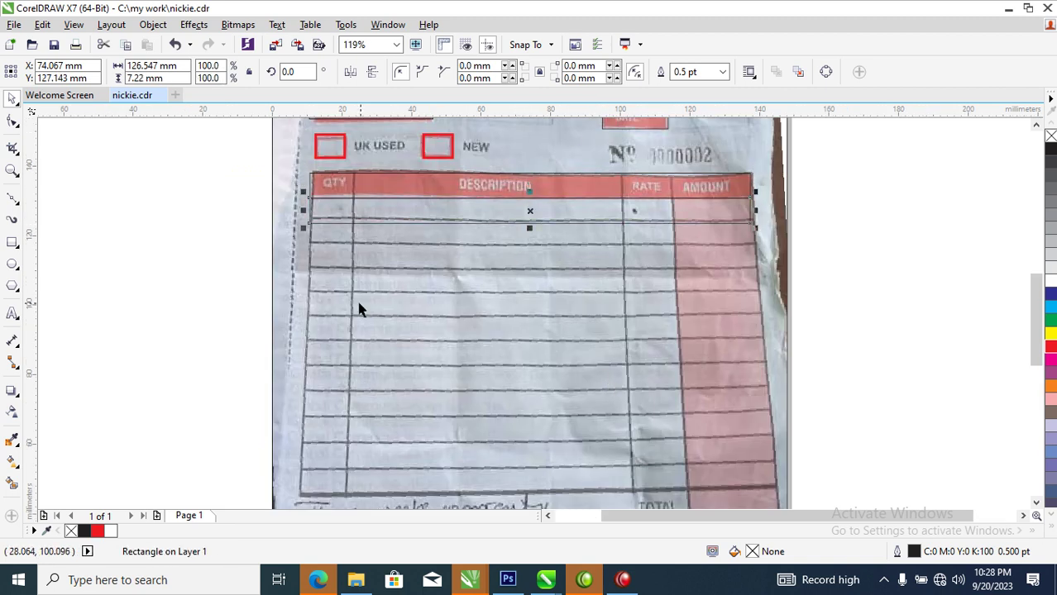
key(ctrl+z)
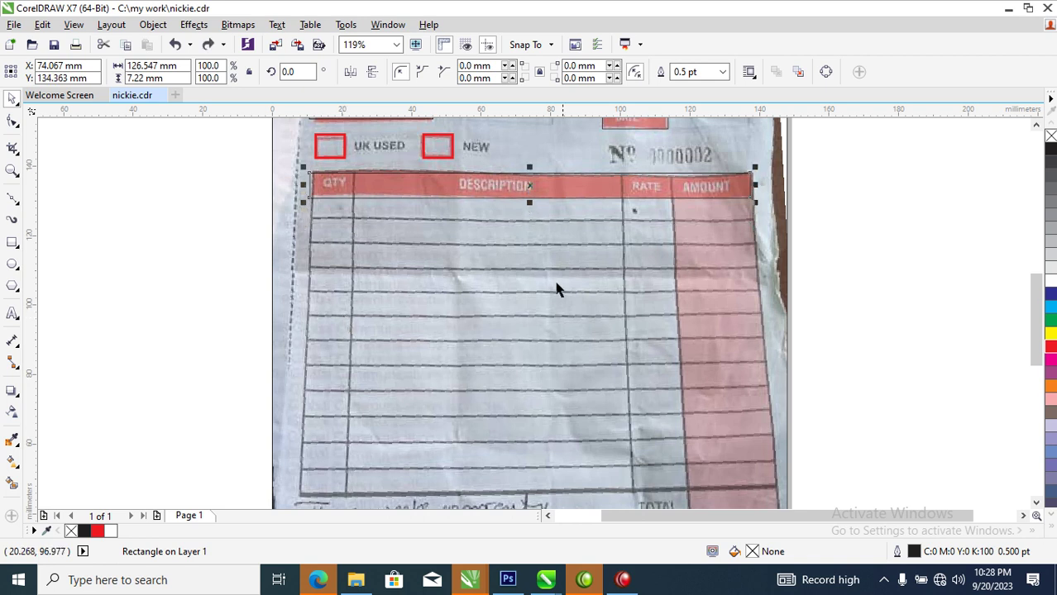
drag(528, 203, 559, 456)
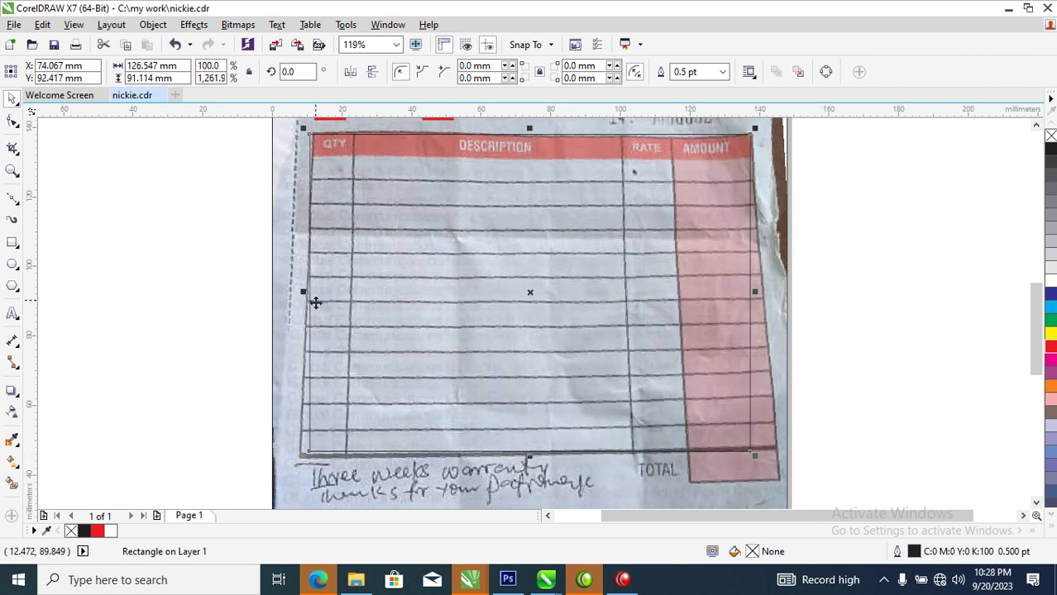
Outline the AMOUNT column down past TOTAL and resize a copy for the QTY/DESCRIPTION columns
drag(304, 292, 665, 309)
drag(708, 455, 707, 489)
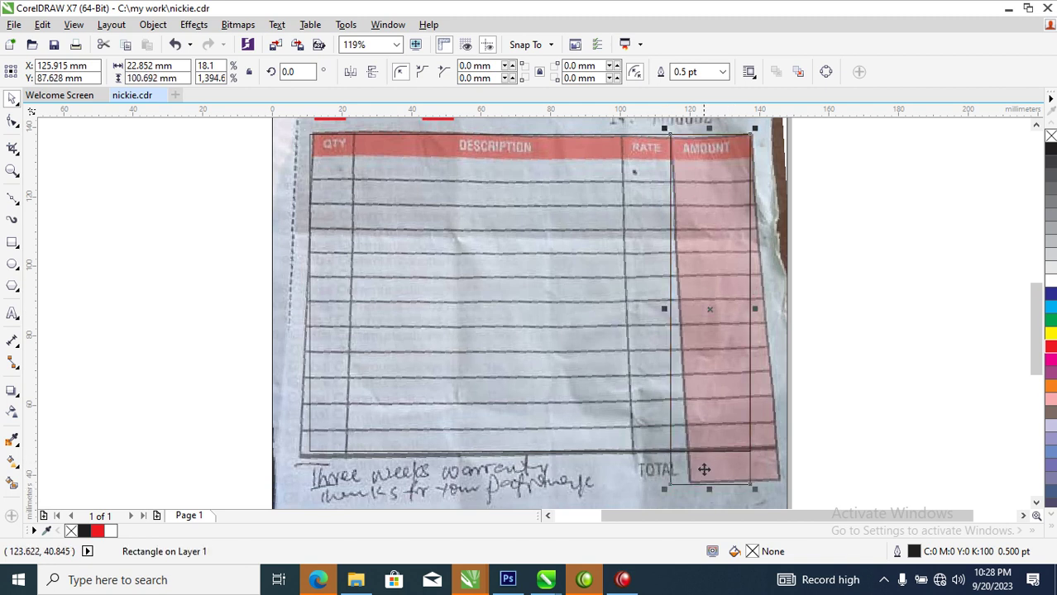
click(381, 180)
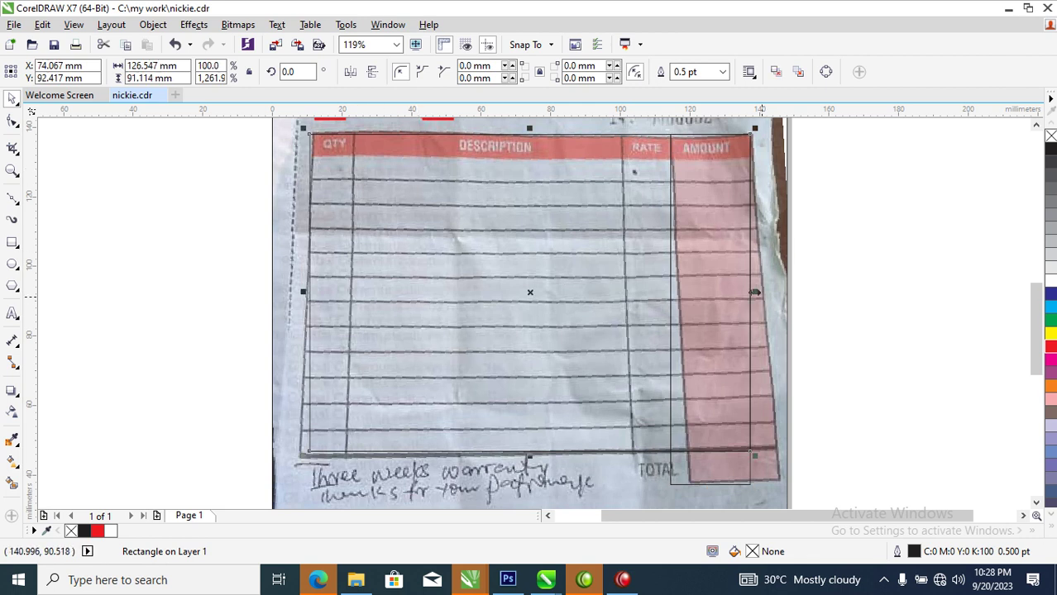
drag(755, 291, 613, 319)
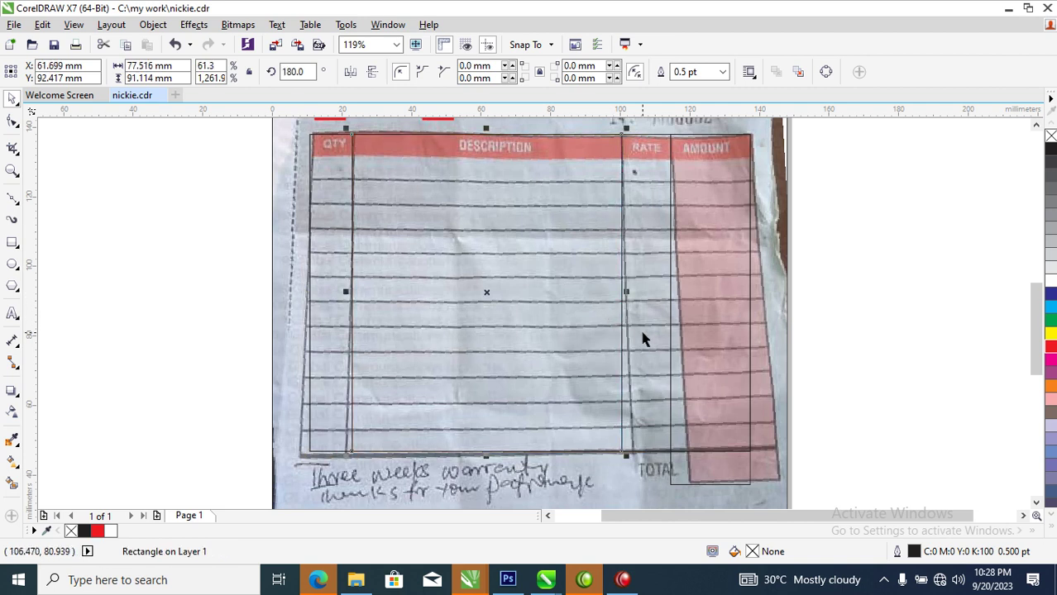
click(498, 189)
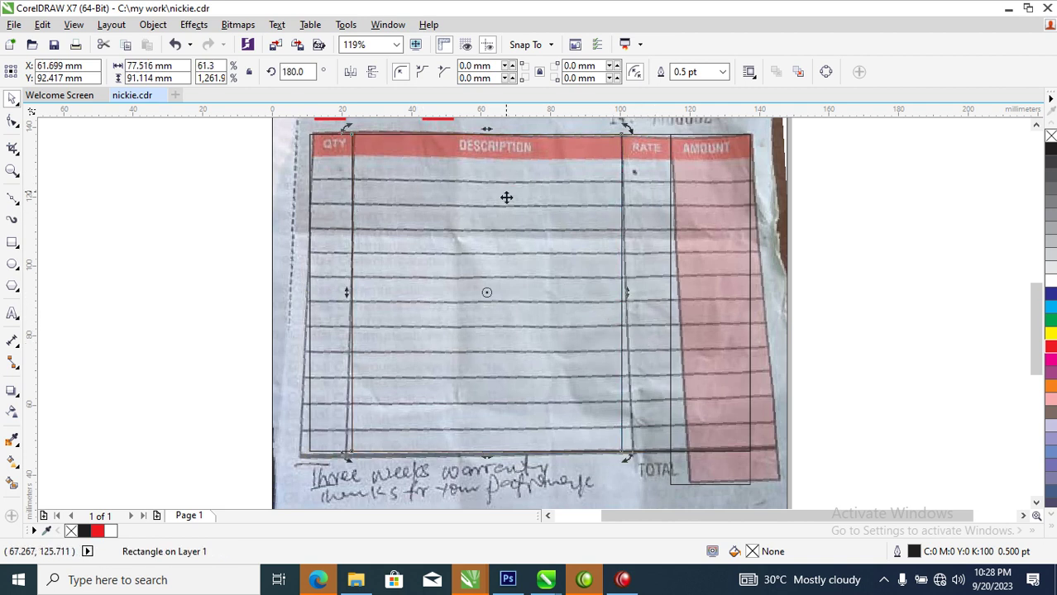
key(ctrl+z)
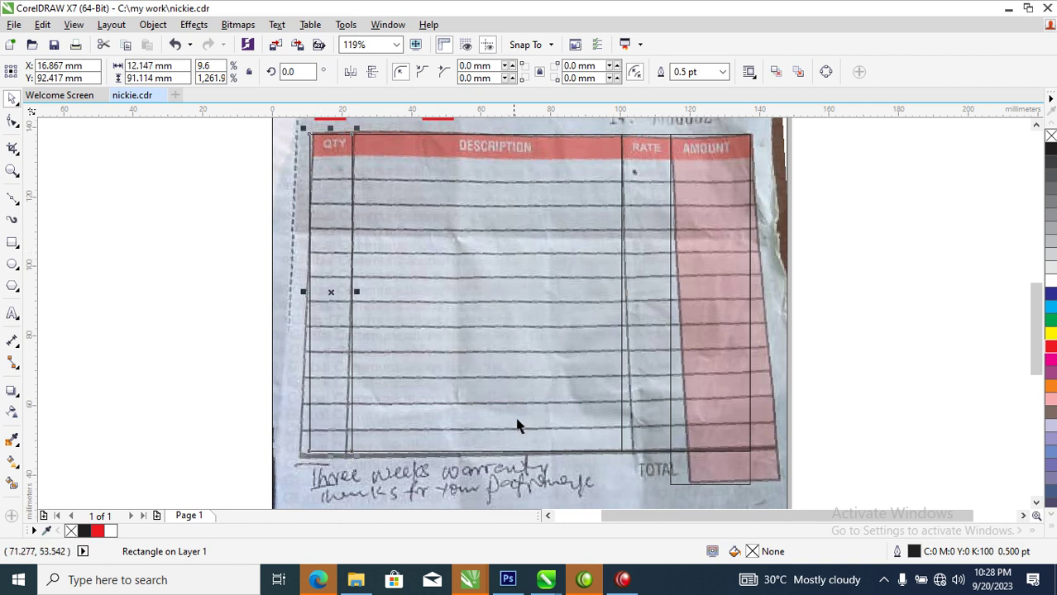
key(ctrl+z)
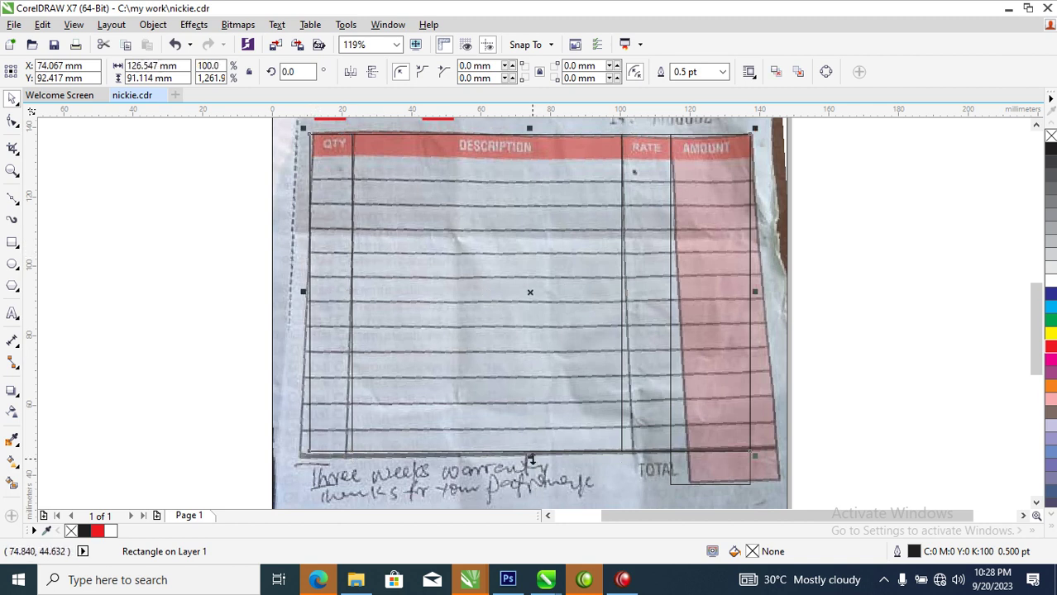
Shrink the rectangle to the header band and repeat copies down every table row
drag(530, 458, 561, 170)
drag(529, 128, 530, 178)
key(ctrl+r)
key(ctrl+r)
key(ctrl+r)
key(ctrl+r)
key(ctrl+r)
key(ctrl+r)
key(ctrl+r)
key(ctrl+r)
key(ctrl+r)
key(ctrl+r)
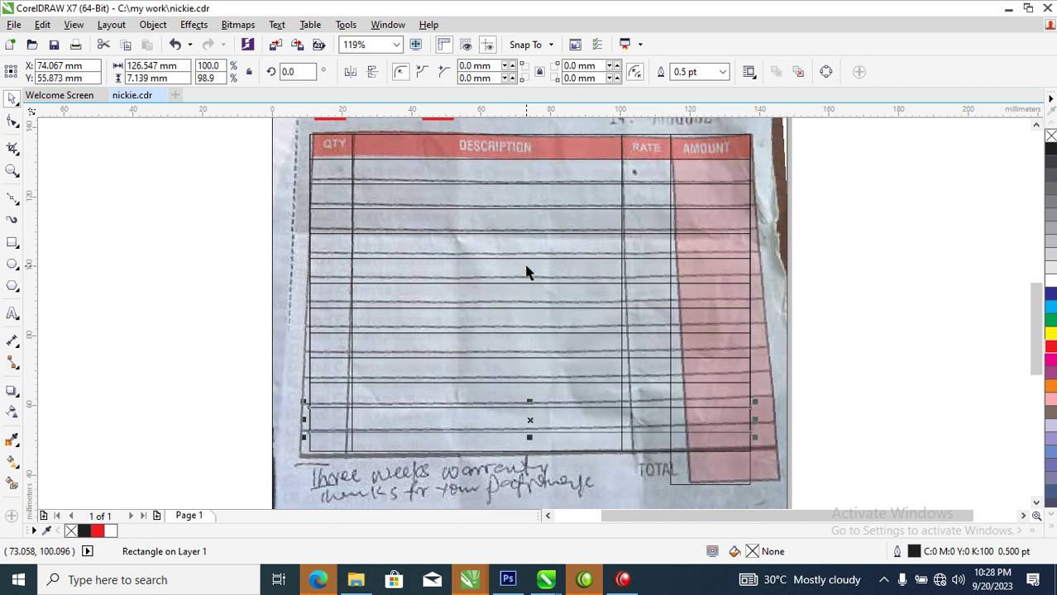
drag(278, 155, 784, 449)
drag(528, 438, 525, 432)
Set all 16 table outlines to 2 pt and zoom out to the whole page
drag(275, 126, 790, 500)
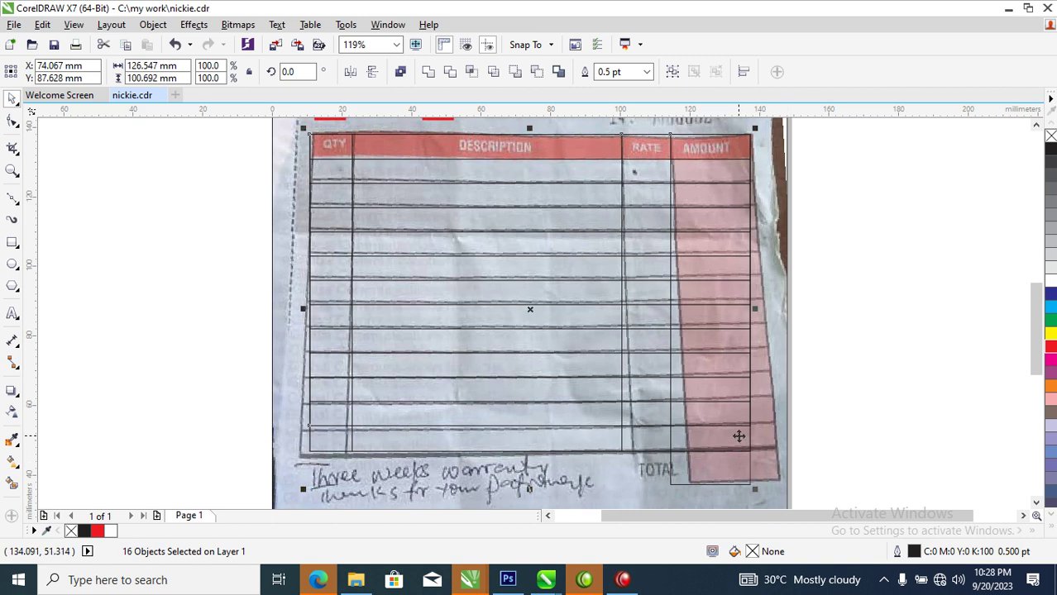
key(F12)
click(398, 189)
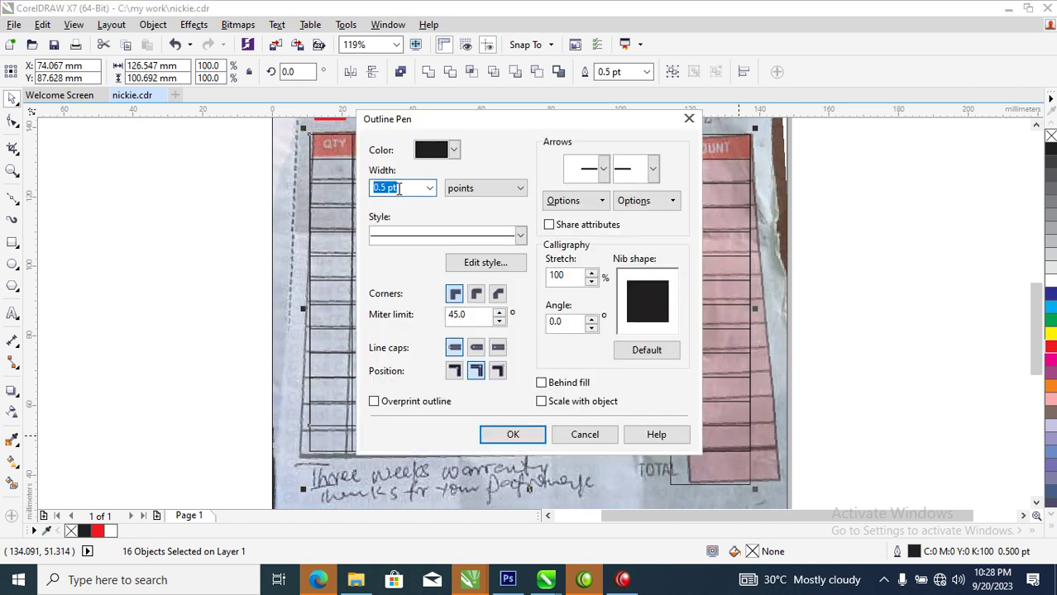
text(2)
key(Return)
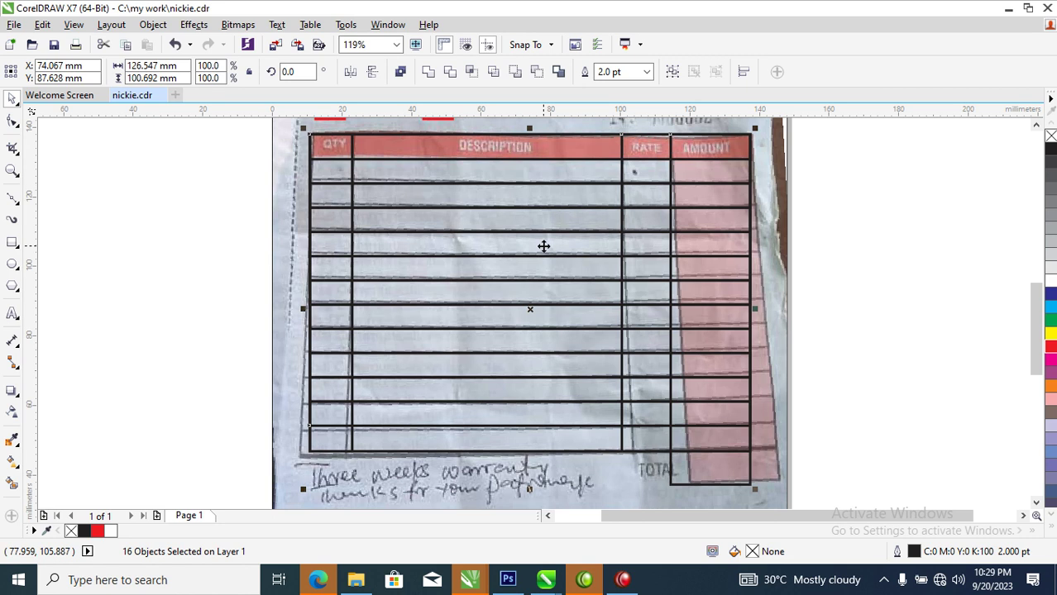
scroll(544, 246, down, 4)
drag(438, 264, 674, 354)
scroll(420, 160, down, 6)
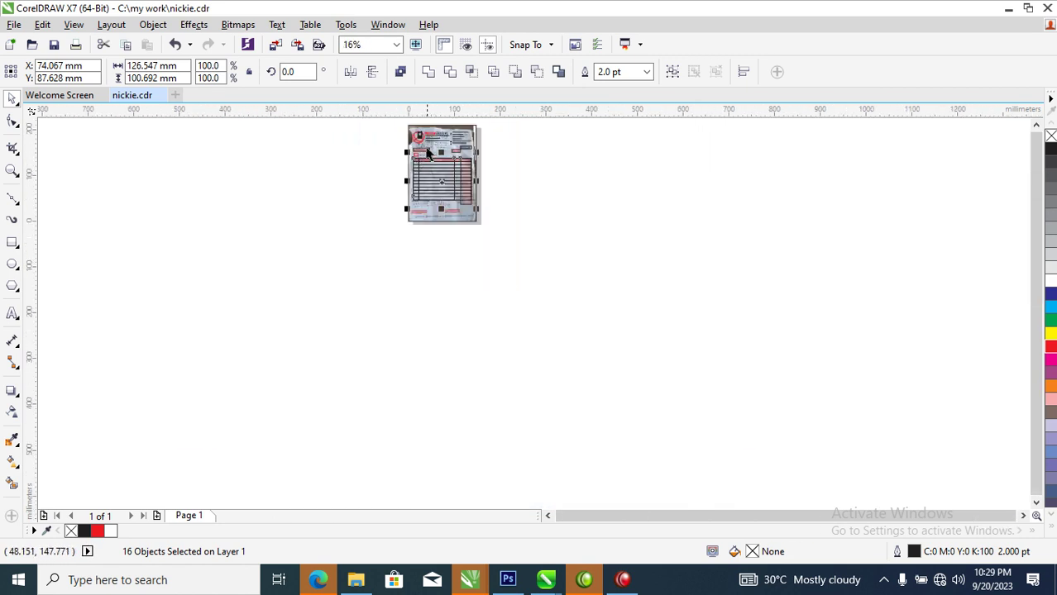
click(425, 151)
Fit four rectangles over the two signature labels and their blank spaces
drag(422, 151, 492, 243)
key(z)
drag(262, 191, 840, 364)
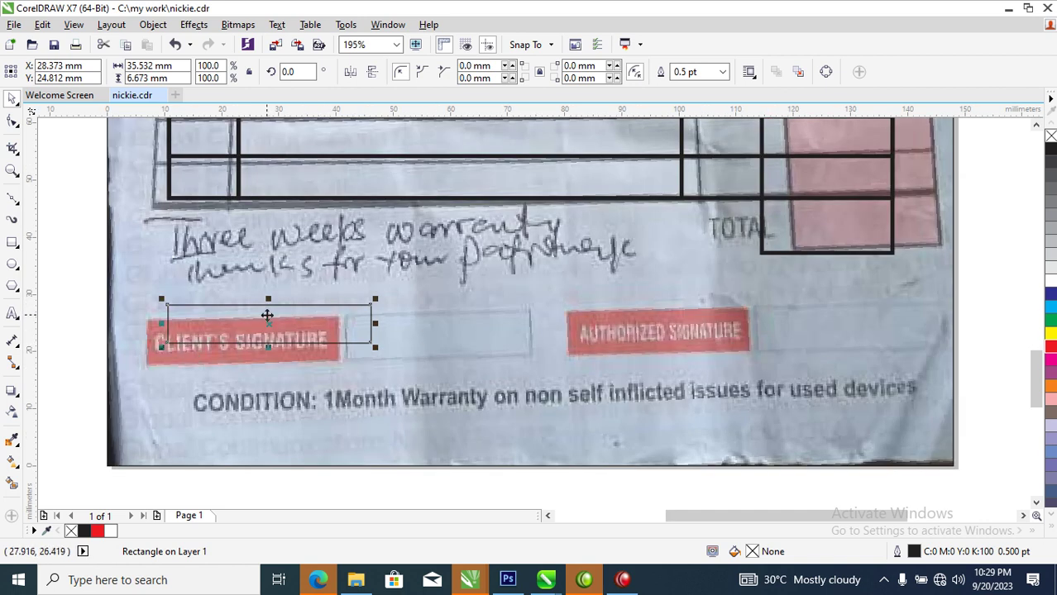
drag(266, 315, 480, 338)
drag(585, 327, 565, 327)
mouse_move(489, 330)
mouse_down()
mouse_move(696, 356)
mouse_move(680, 367)
mouse_up()
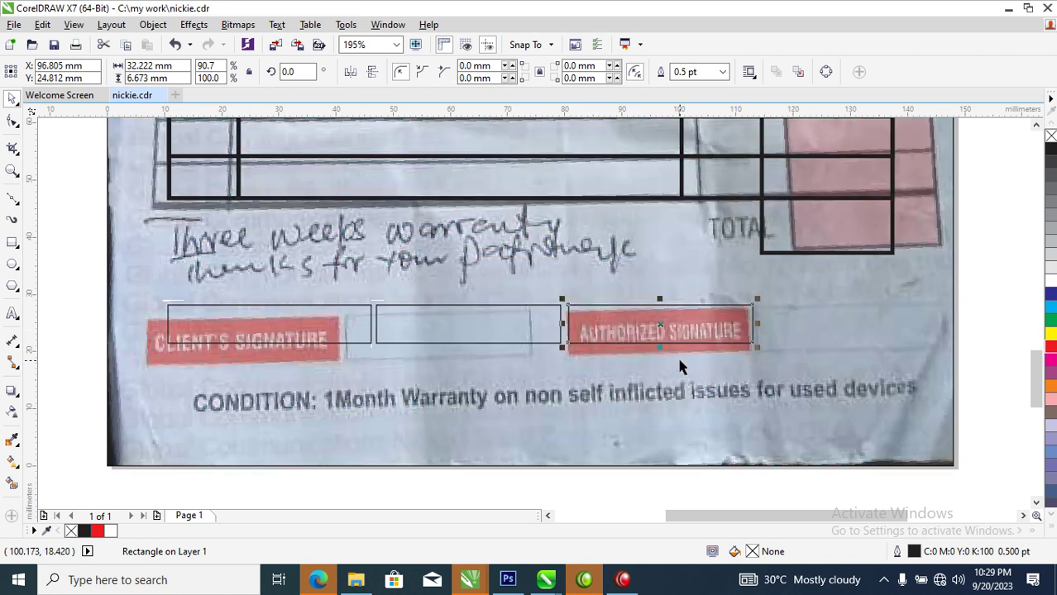
mouse_move(592, 332)
mouse_down()
mouse_move(724, 353)
mouse_move(729, 366)
mouse_move(717, 356)
mouse_move(726, 347)
mouse_move(755, 347)
mouse_move(737, 356)
mouse_up()
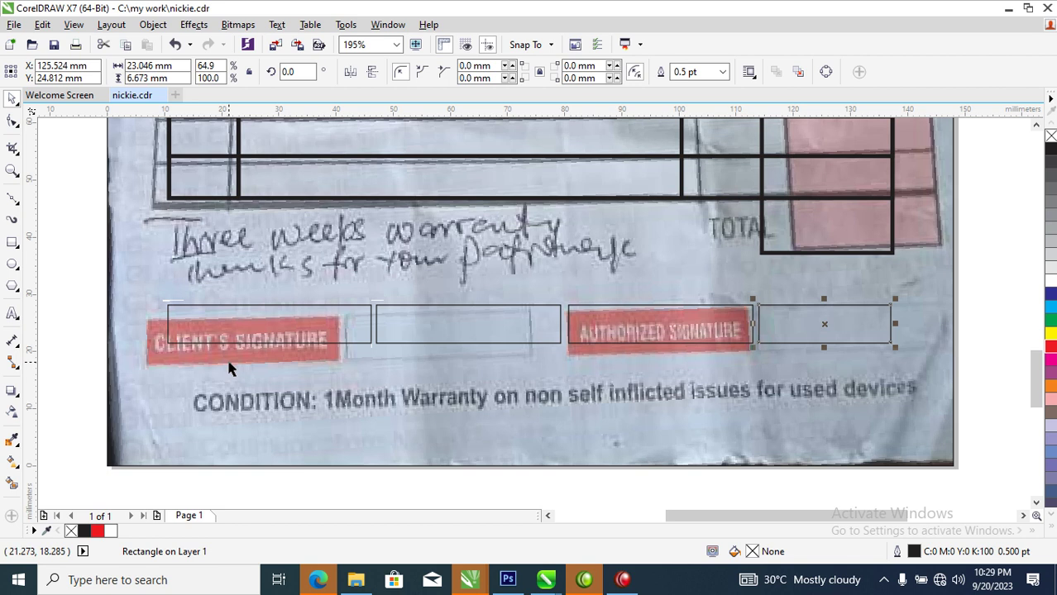
Zoom out to the full page and save the document
key(Escape)
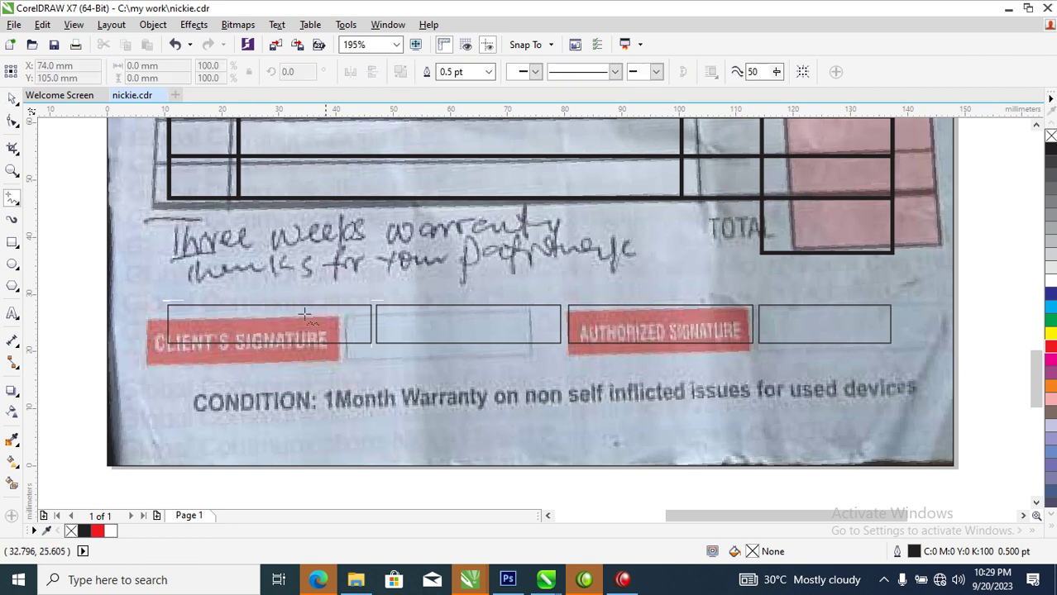
key(shift+F4)
key(ctrl+s)
Copy the dealer text, retype it as CUSTOMER'S NAME, and place it on the photo's label
drag(366, 193, 687, 293)
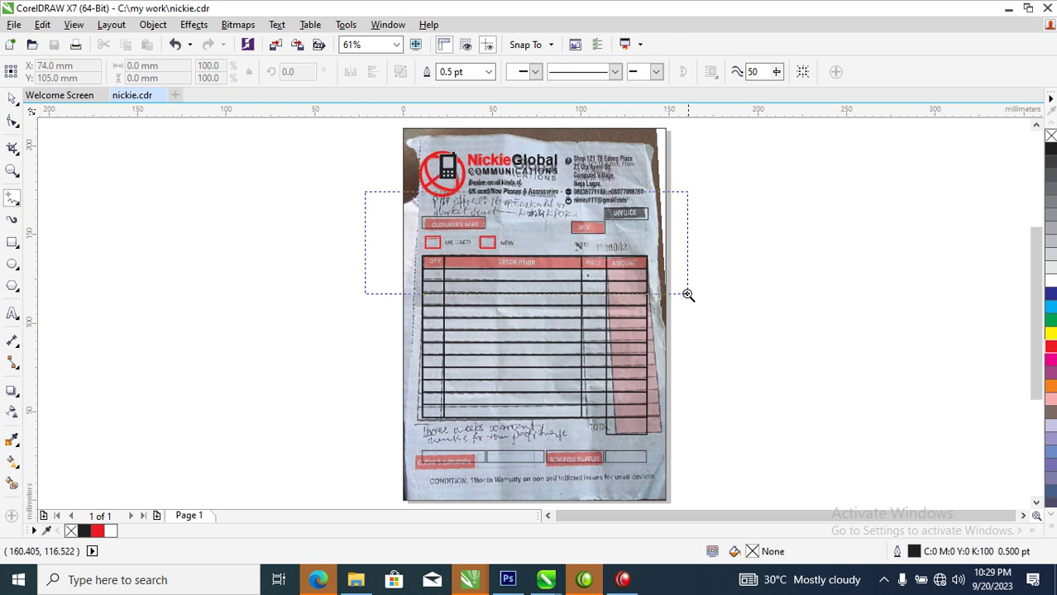
key(space)
drag(451, 160, 406, 307)
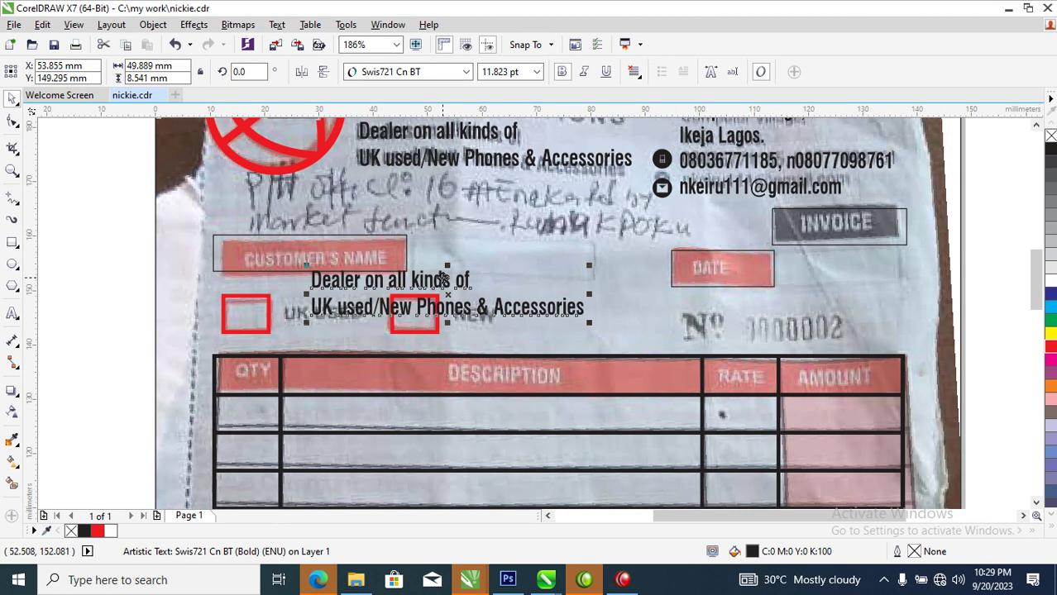
double_click(443, 280)
key(ctrl+a)
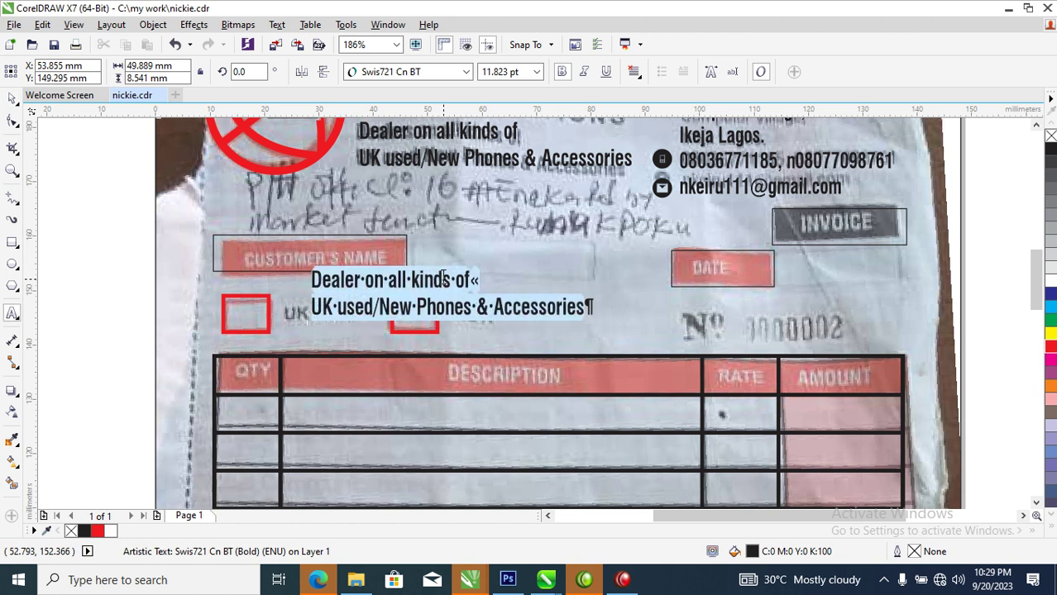
key(BackSpace)
text(CUST)
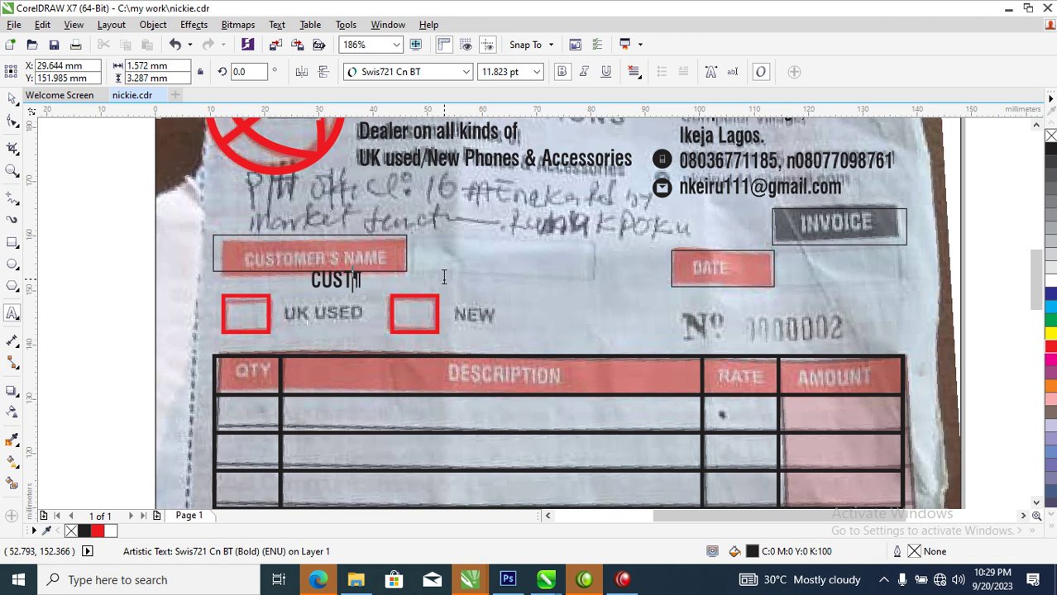
text(OMER')
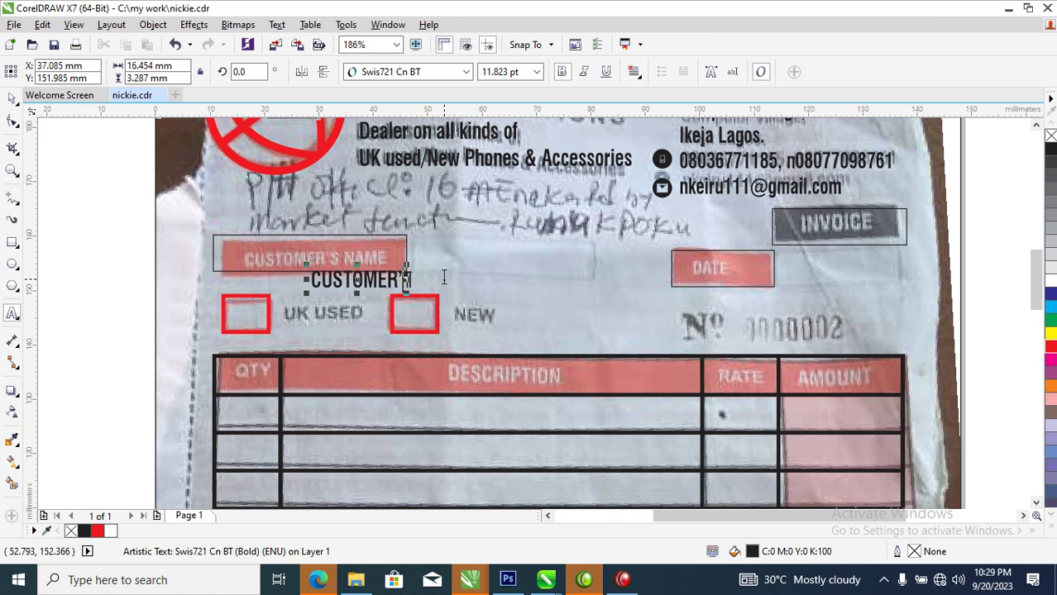
text(S )
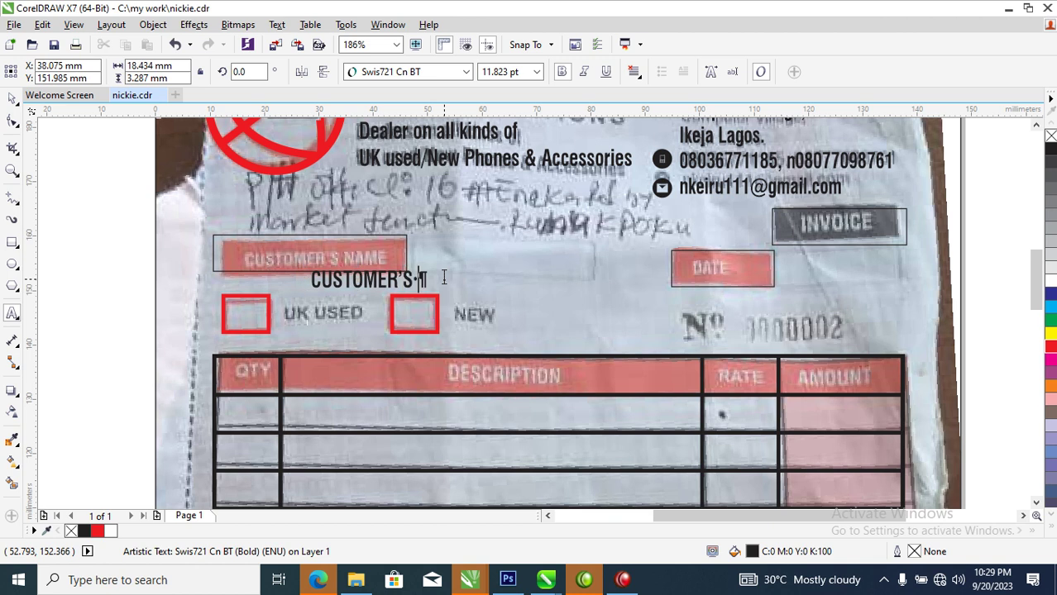
text(NAME)
key(ctrl+space)
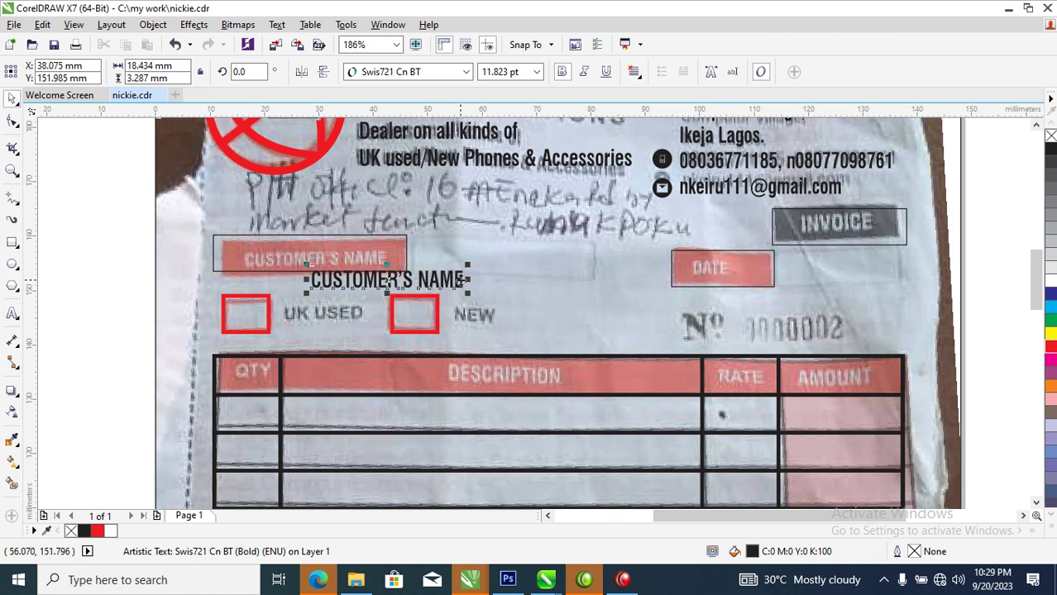
drag(459, 280, 387, 255)
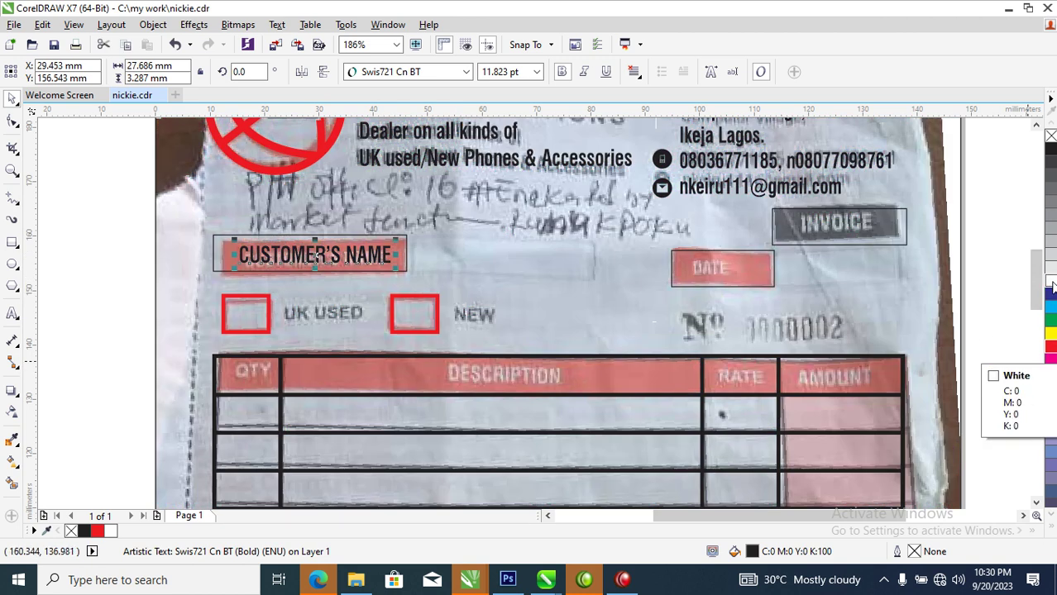
Make the CUSTOMER'S NAME text white and fill its box red
click(1050, 279)
click(403, 246)
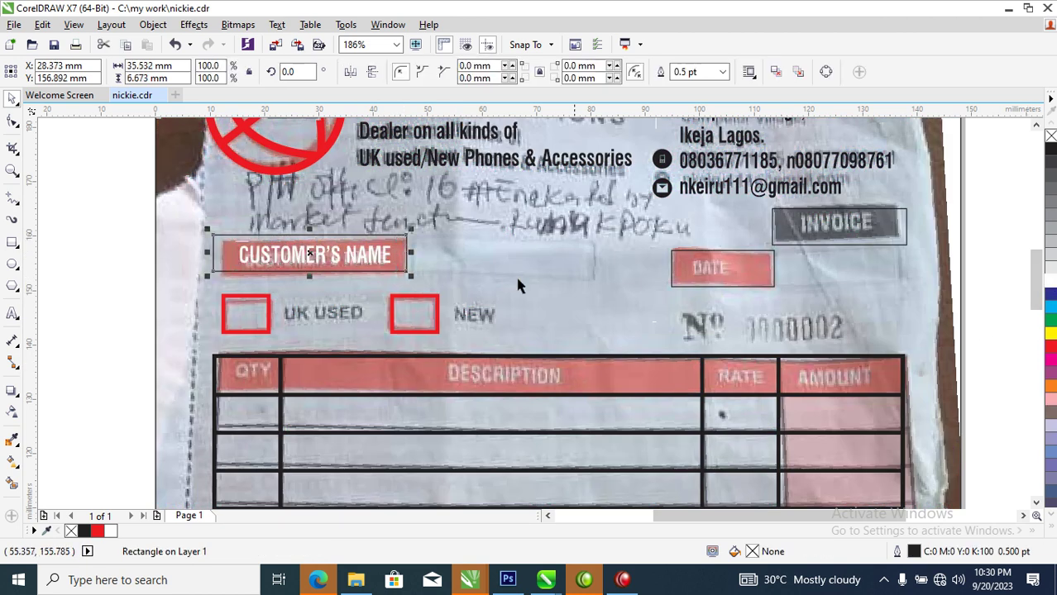
click(1051, 351)
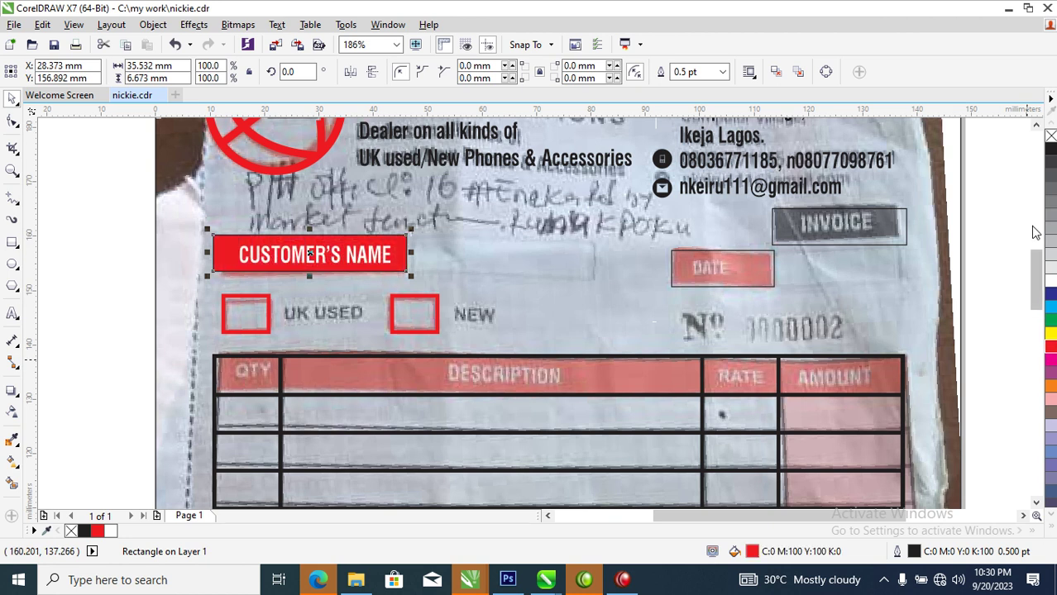
Remove the CUSTOMER'S NAME box outline and add DATE text centred on a red box
right_click(1050, 136)
drag(367, 257, 814, 269)
double_click(815, 270)
key(ctrl+a)
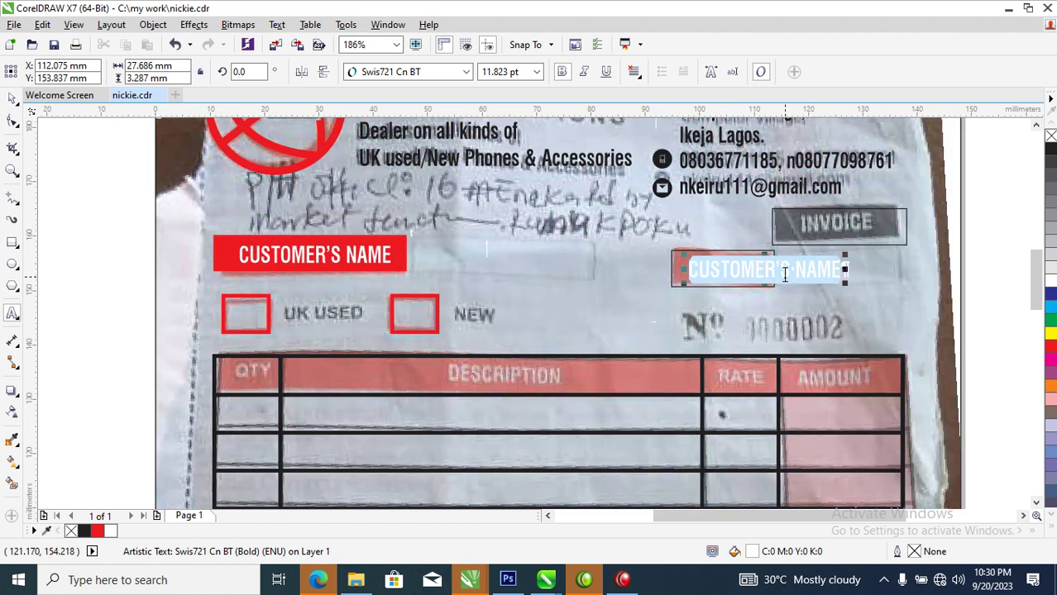
text(DATE)
key(ctrl+space)
click(769, 288)
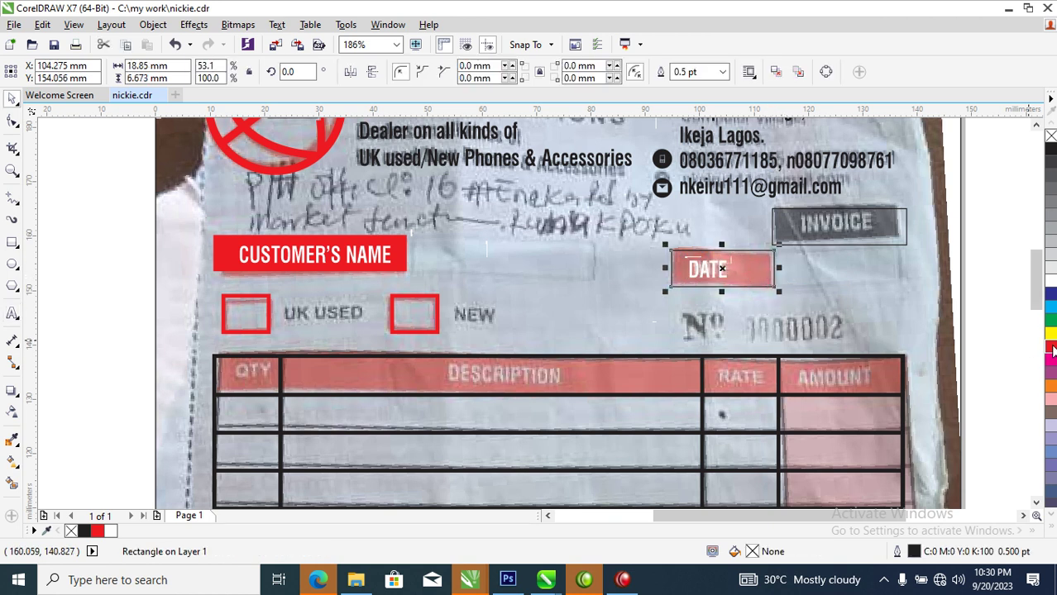
click(1051, 348)
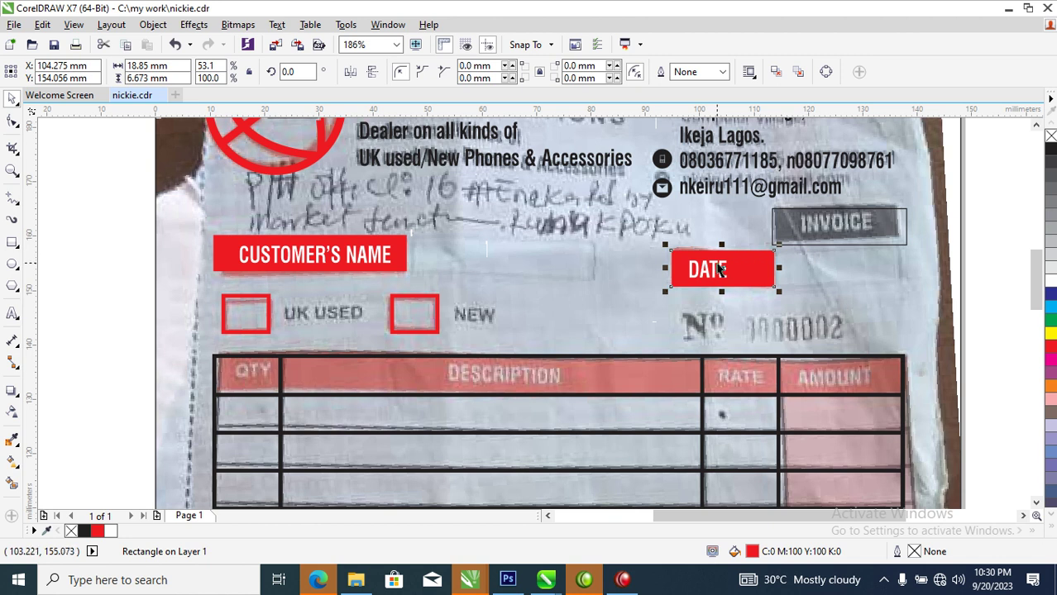
drag(708, 273, 840, 242)
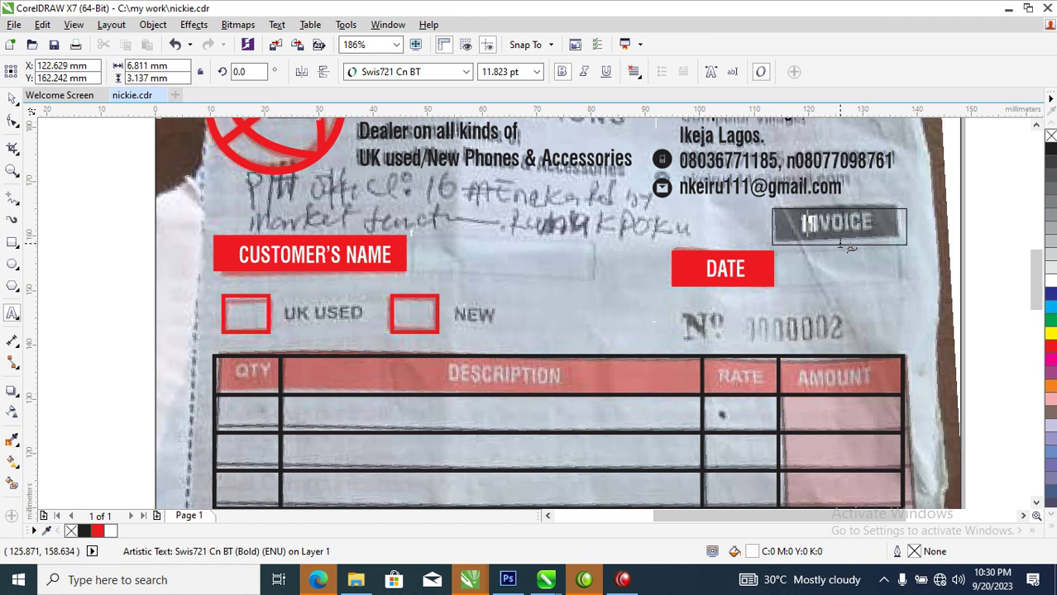
Fill the INVOICE box black and enlarge the INVOICE text
click(840, 241)
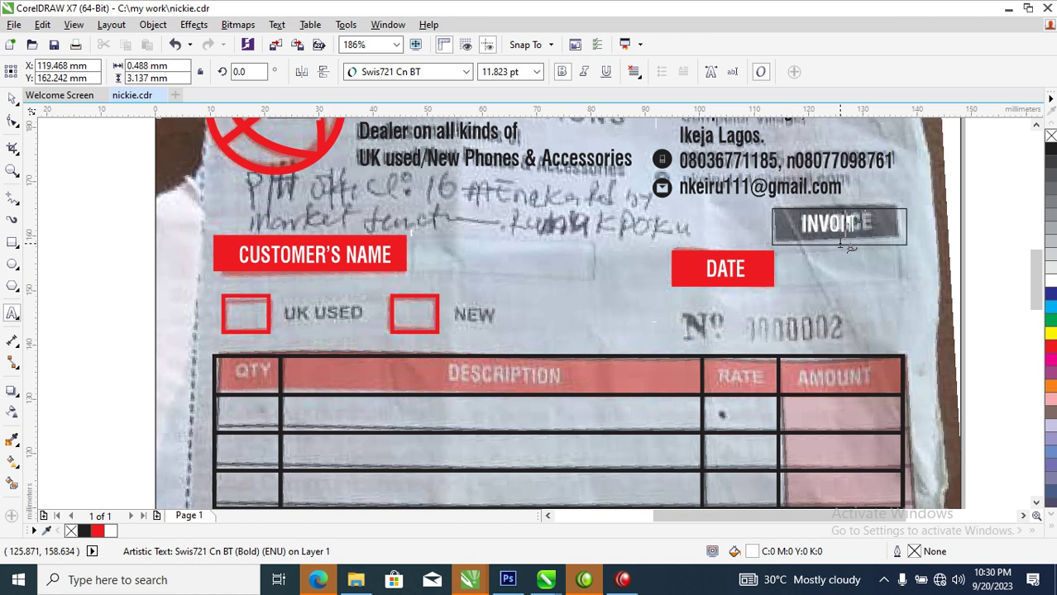
key(ctrl+space)
click(880, 236)
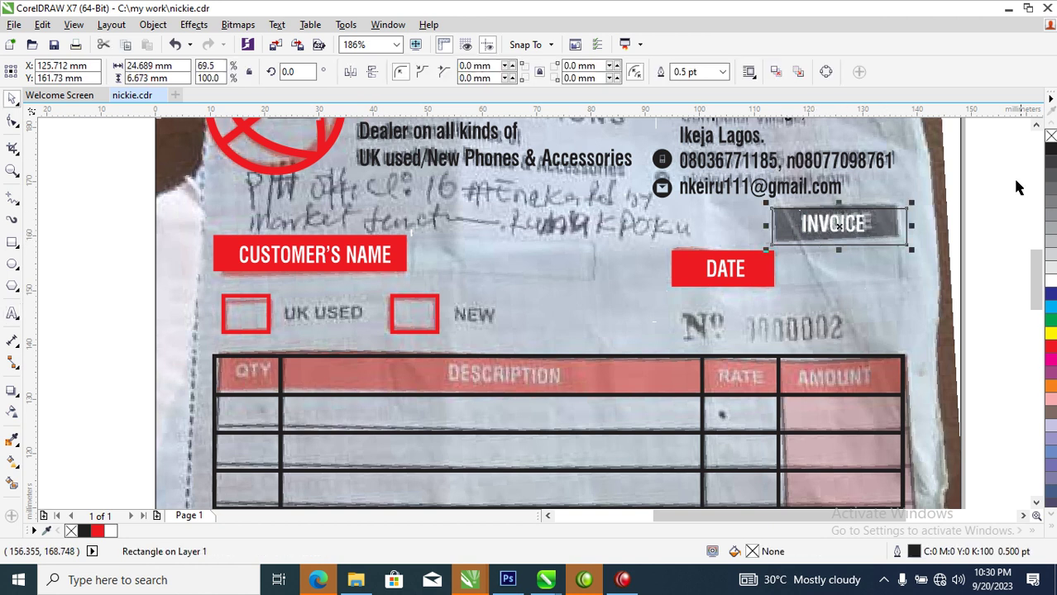
click(1050, 149)
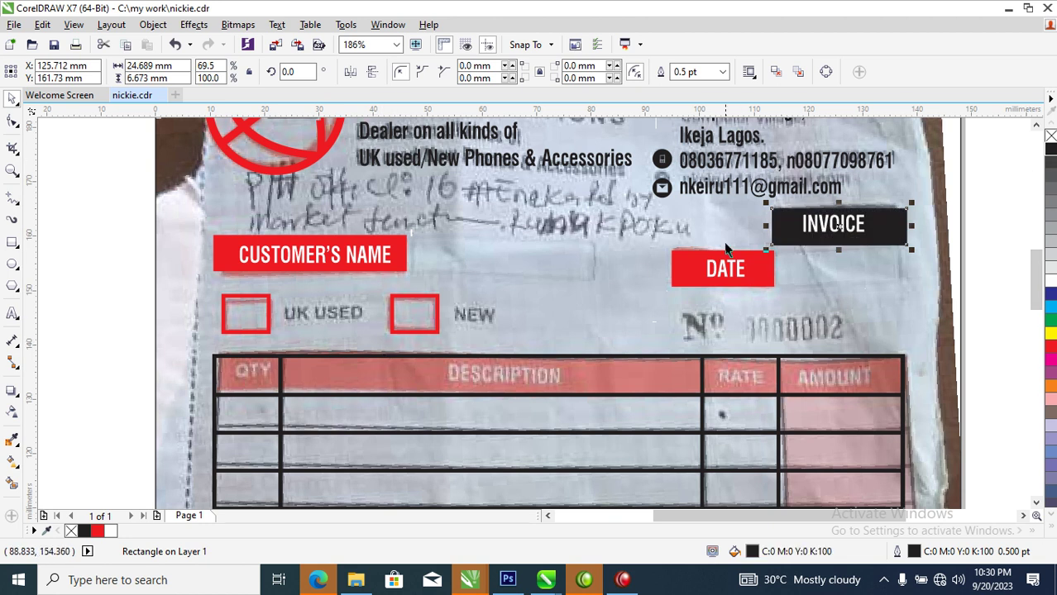
click(868, 237)
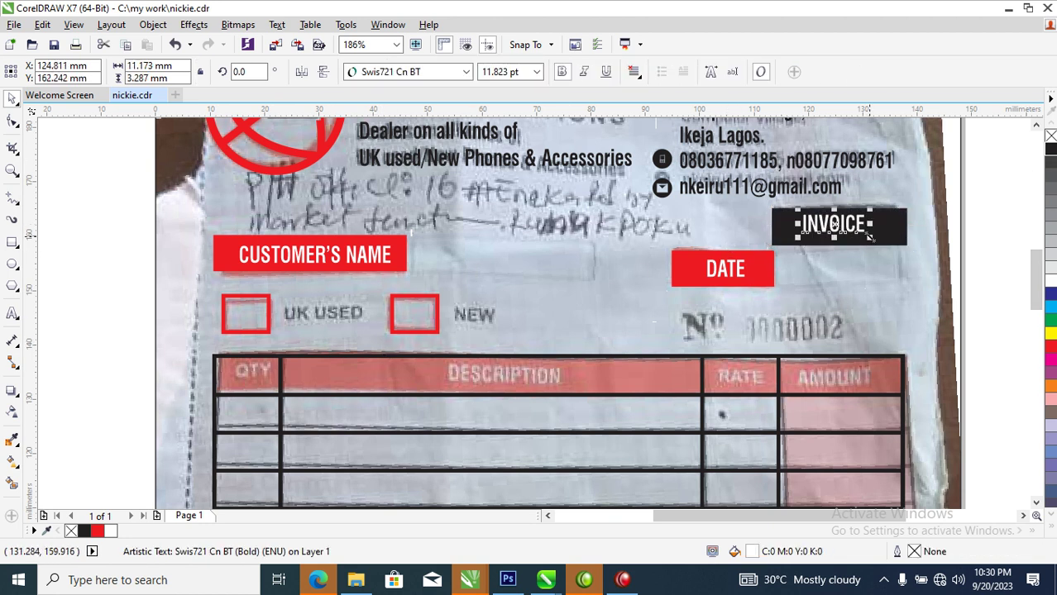
drag(873, 239, 888, 246)
shift+click(908, 227)
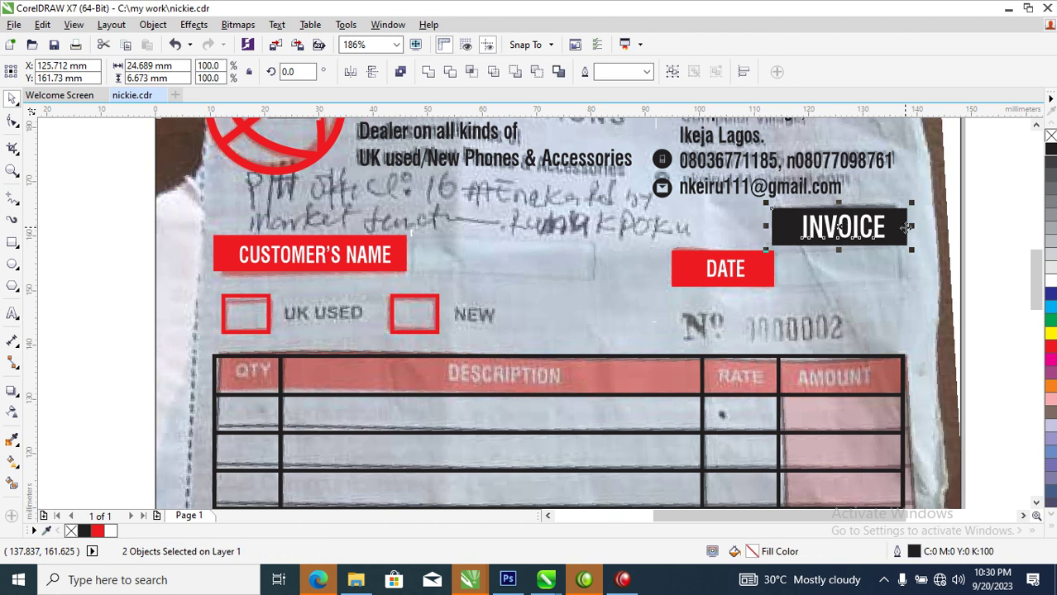
Centre INVOICE on its box and add black UK USED and NEW labels
key(c)
drag(387, 258, 385, 339)
double_click(384, 339)
key(ctrl+a)
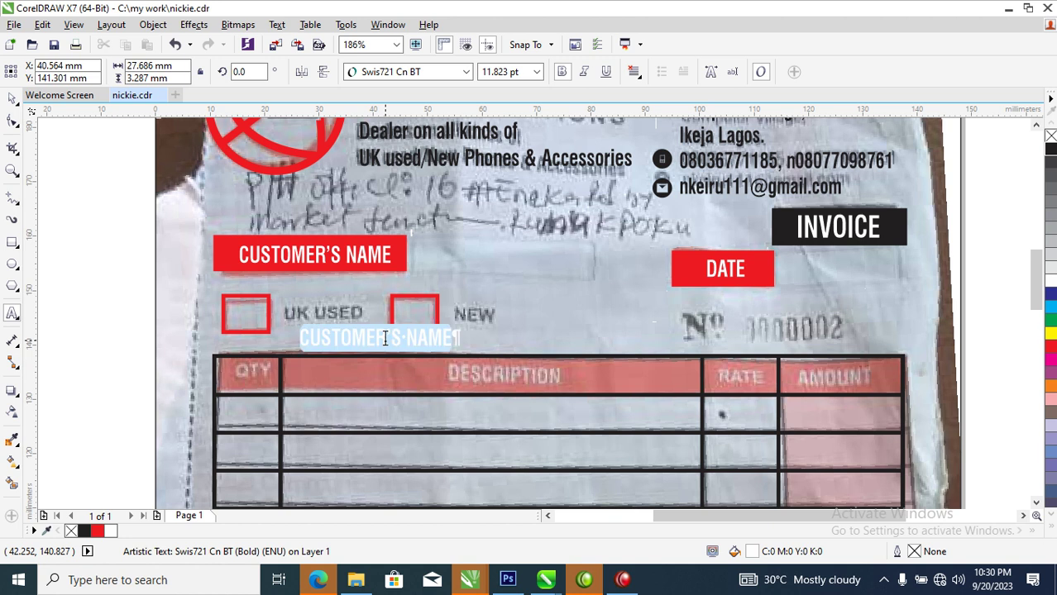
text(UK U)
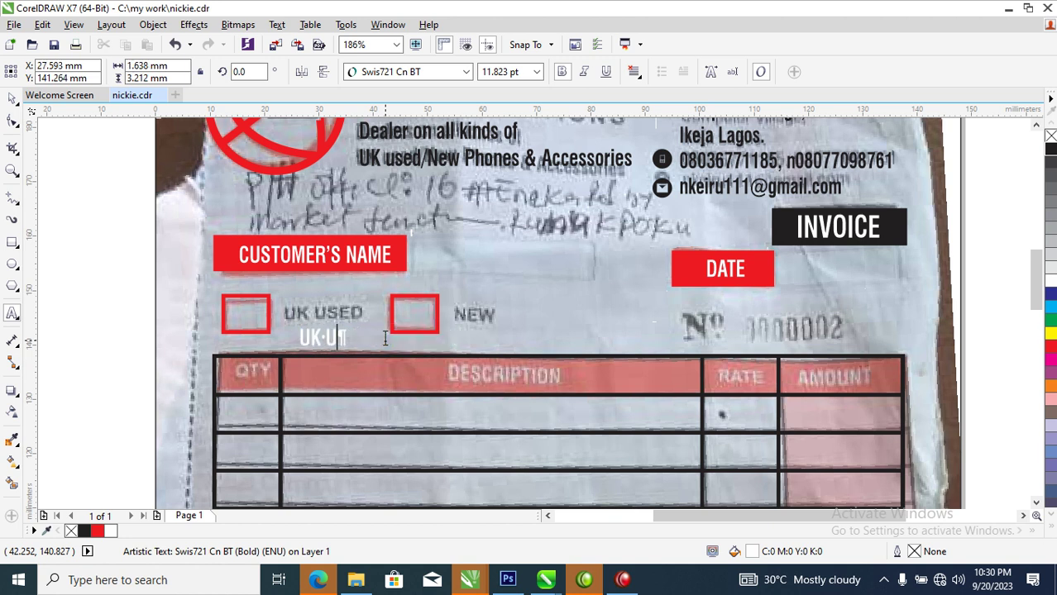
text(SED)
key(ctrl+space)
drag(356, 335, 486, 329)
click(1050, 149)
key(F8)
key(ctrl+a)
text(NEW)
key(ctrl+space)
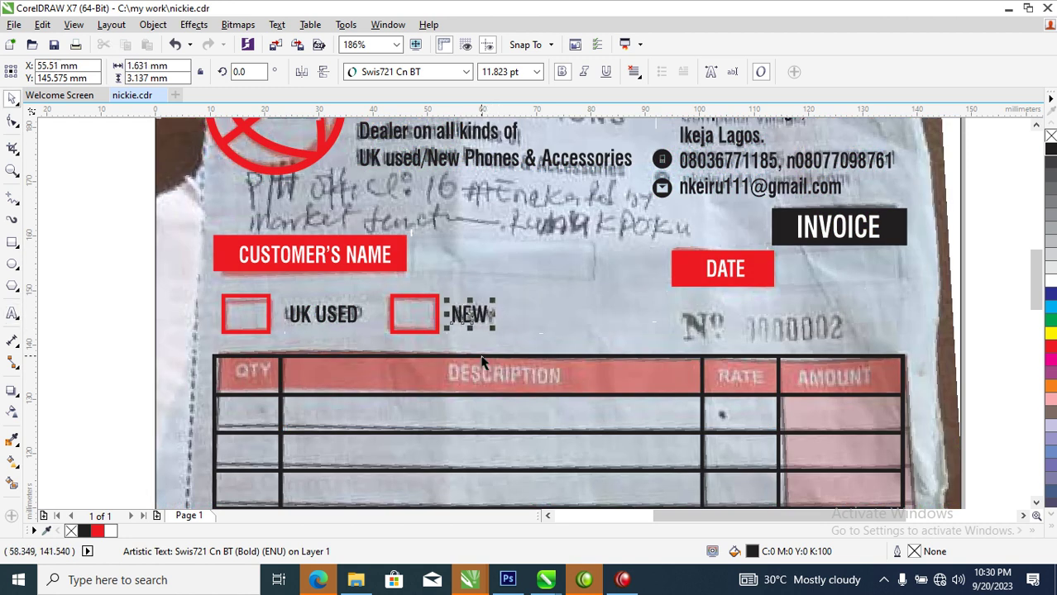
Add QTY and DESCRIPTION headings in the table header cells
drag(472, 315, 258, 373)
double_click(258, 374)
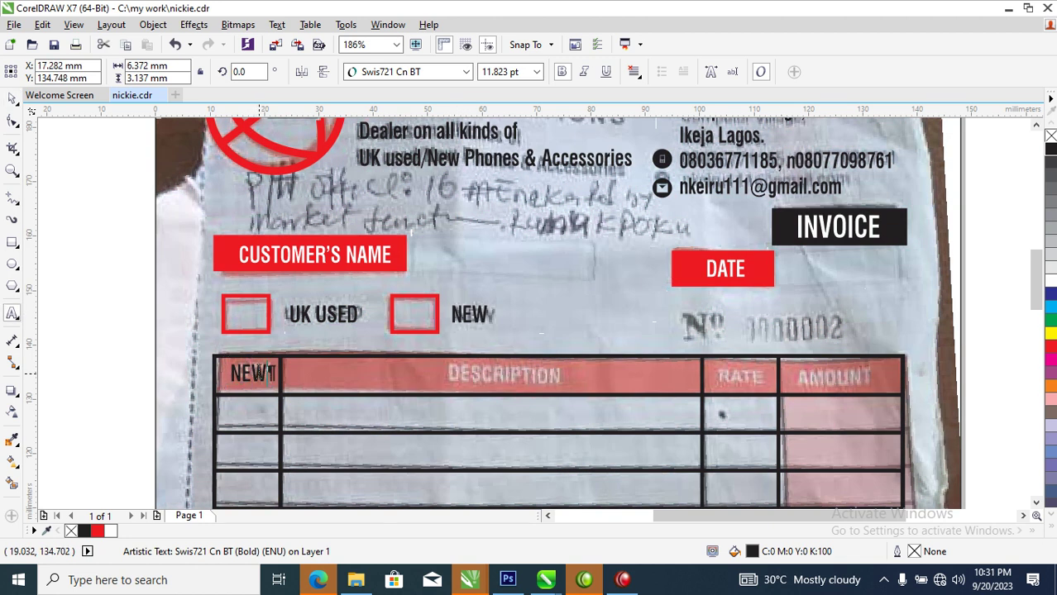
key(ctrl+a)
text(QTY)
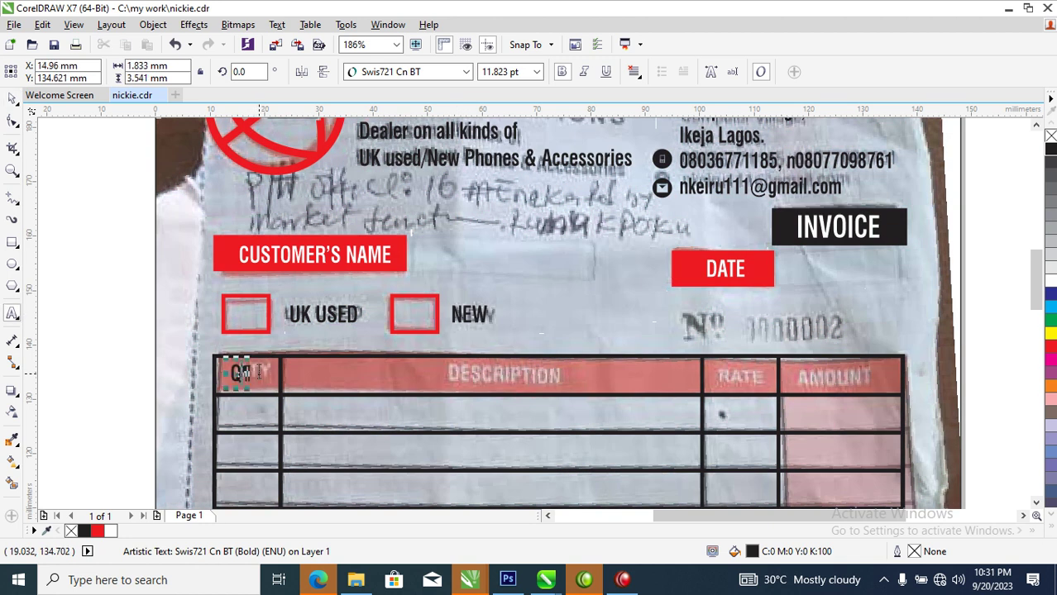
key(ctrl+space)
drag(253, 370, 430, 376)
double_click(434, 388)
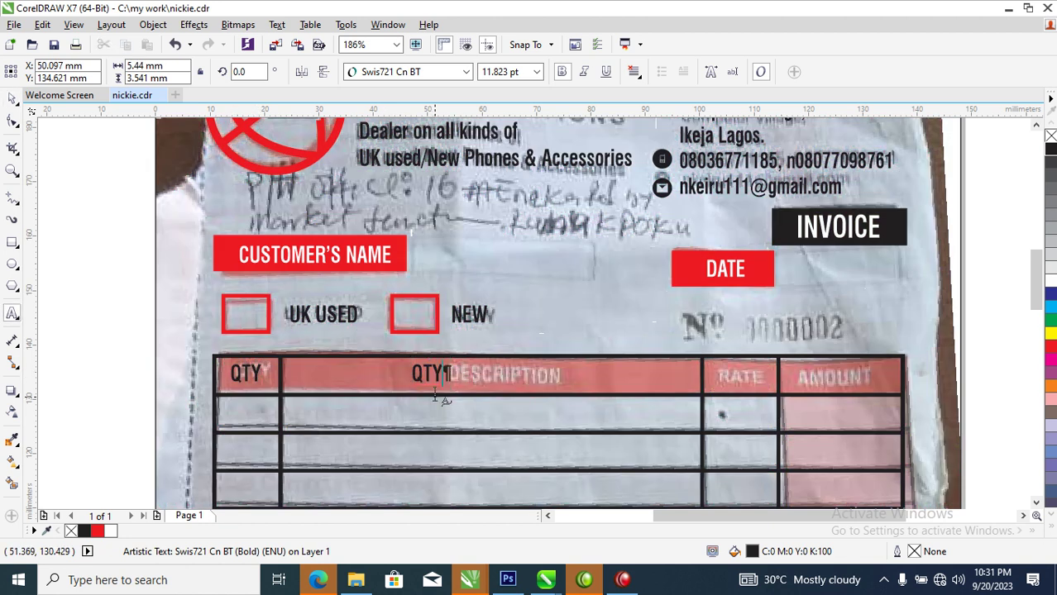
key(ctrl+a)
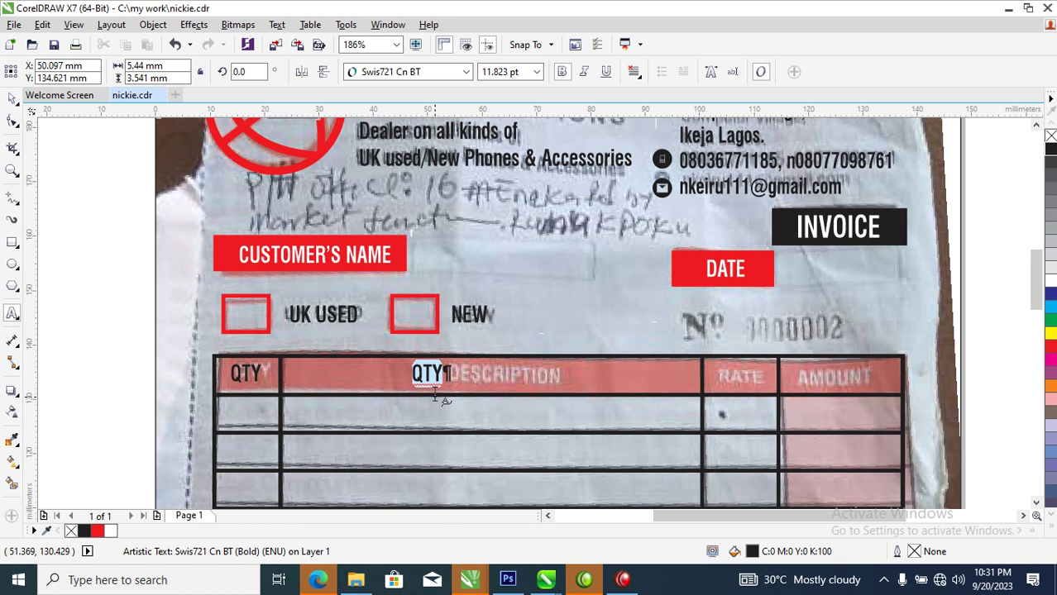
text(DE)
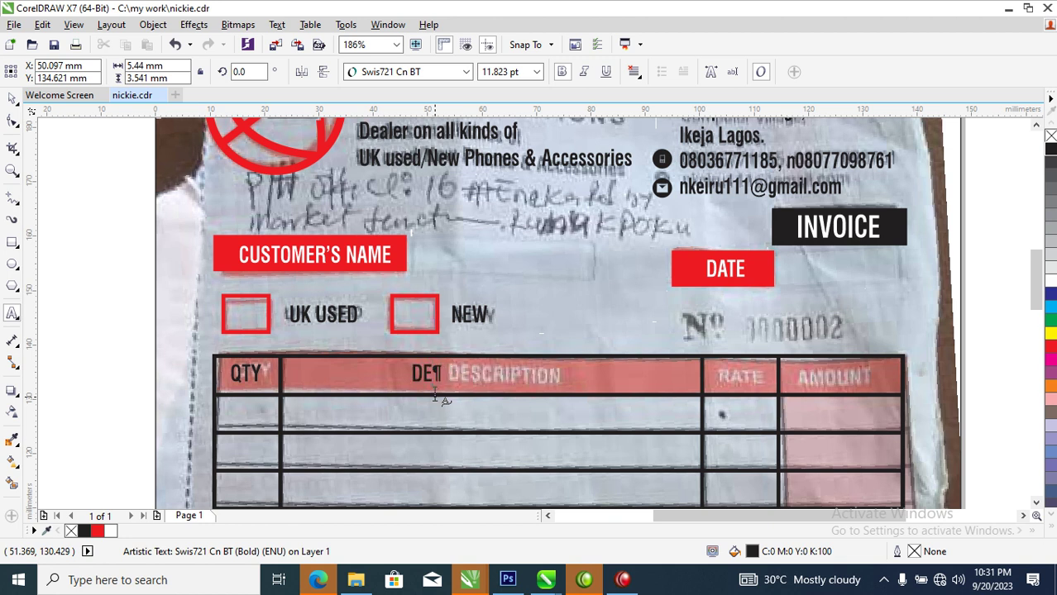
text(SCRIPT)
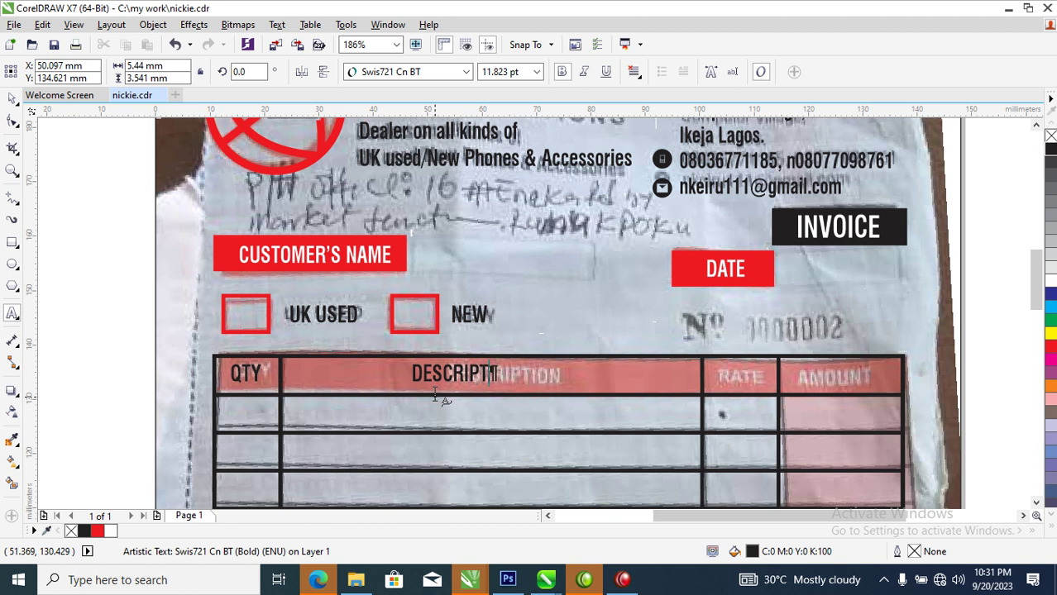
text(ION)
key(ctrl+space)
Add RATE and AMOUNT headings, centring AMOUNT in its cell
drag(496, 369, 803, 415)
key(ctrl+space)
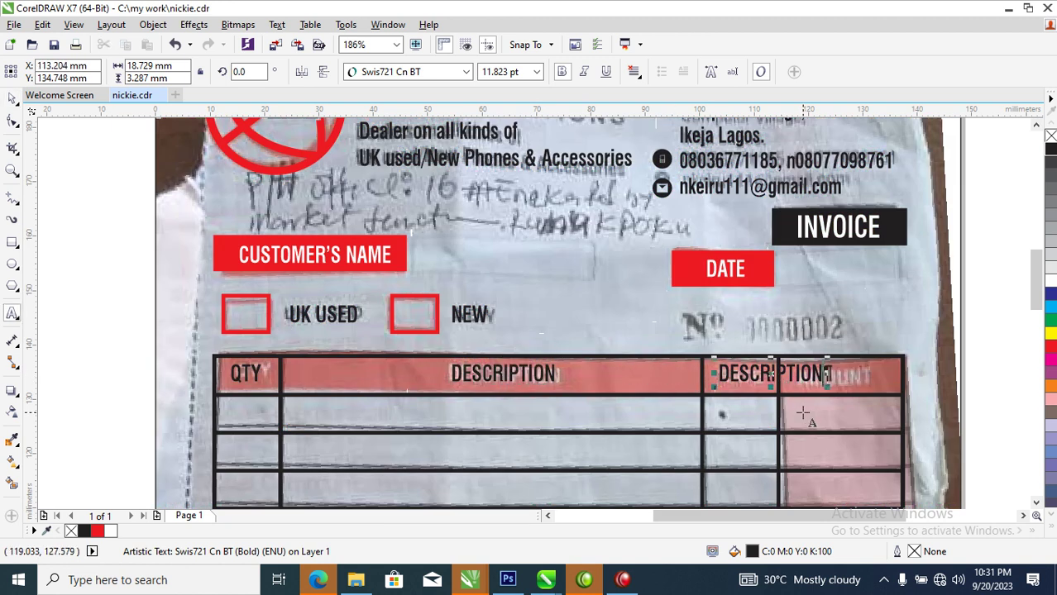
key(ctrl+a)
text(RATE)
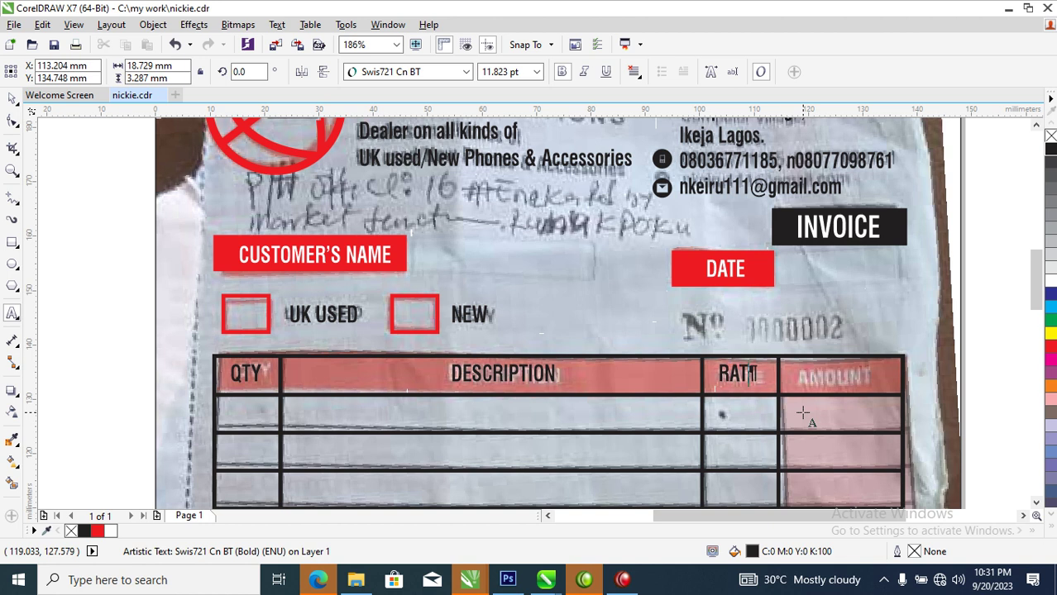
key(ctrl+space)
drag(748, 374, 861, 390)
key(ctrl+space)
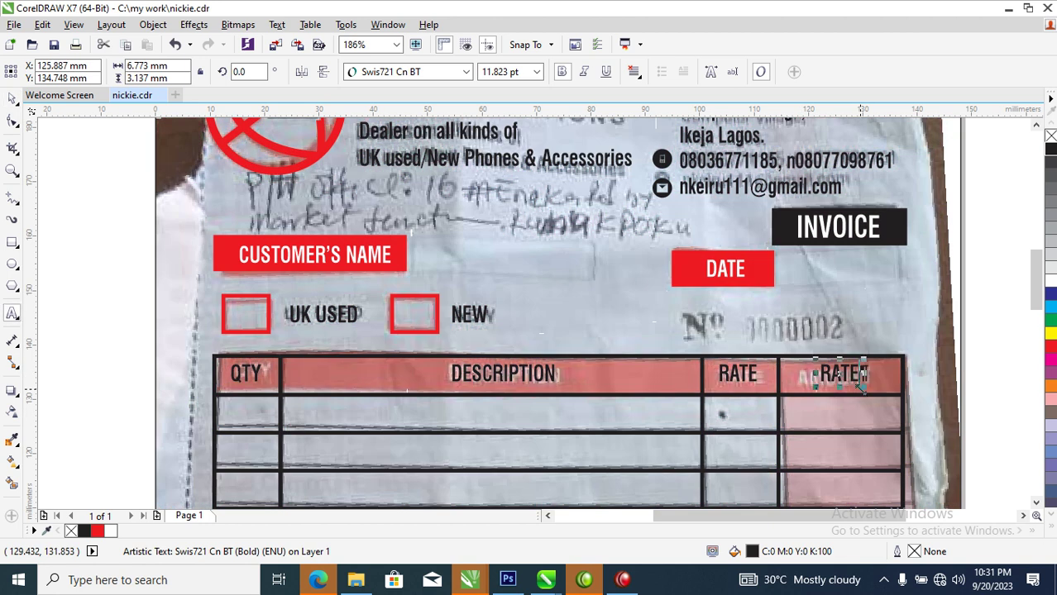
key(ctrl+a)
text(AMO)
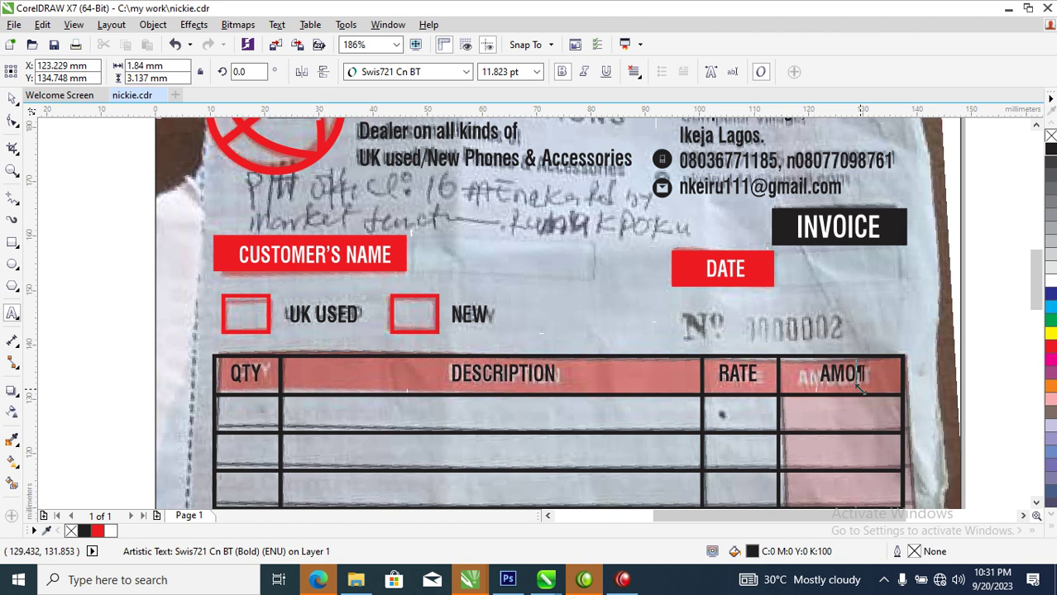
key(ctrl+space)
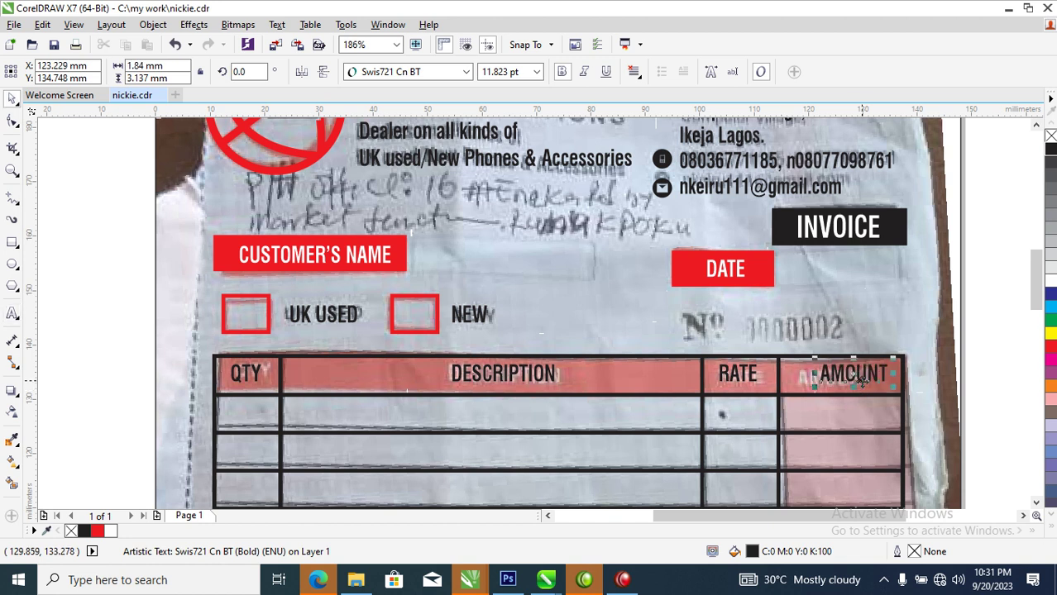
drag(860, 374, 852, 374)
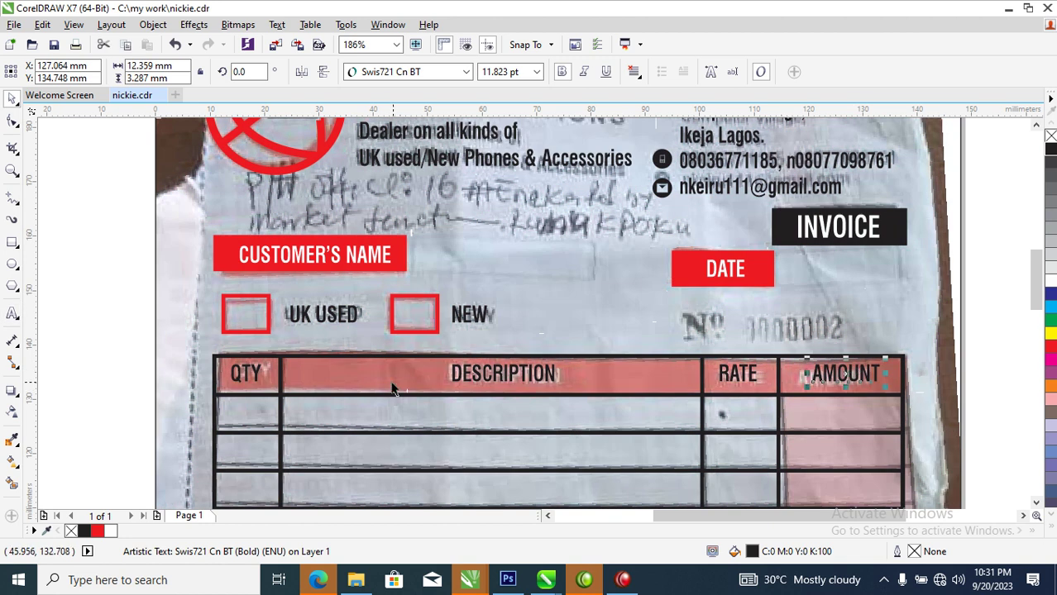
Fill the table's header row solid red and send it behind the column lines
click(390, 380)
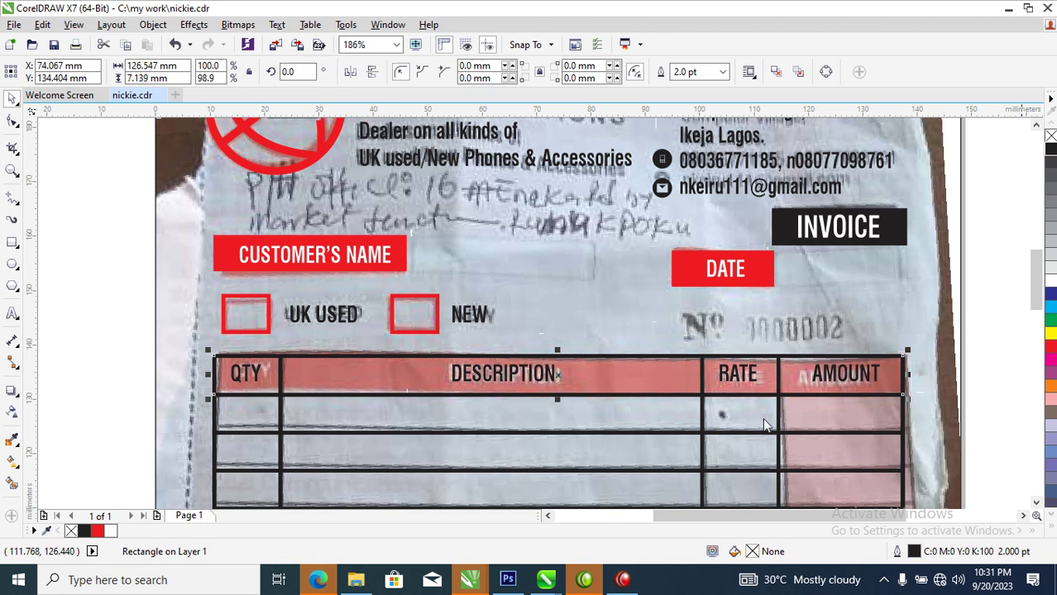
click(1052, 349)
key(ctrl+Page_Down)
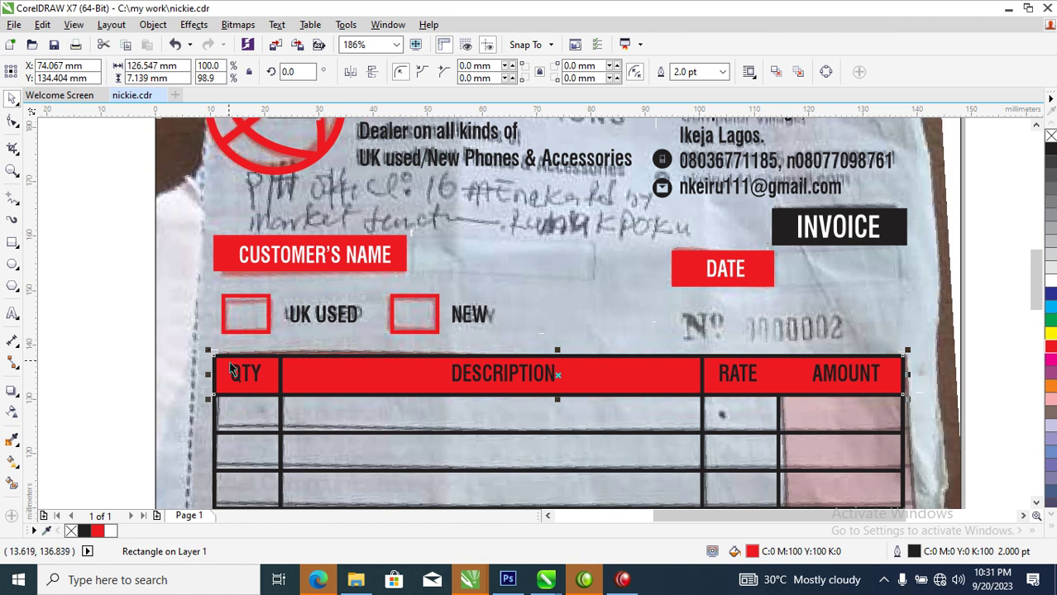
drag(220, 348, 885, 399)
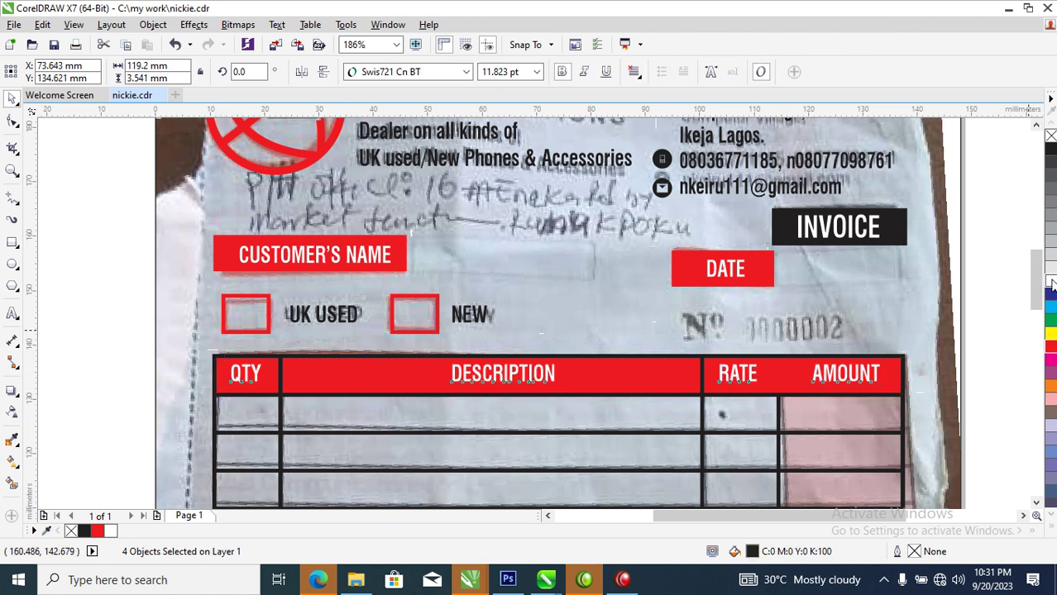
click(795, 376)
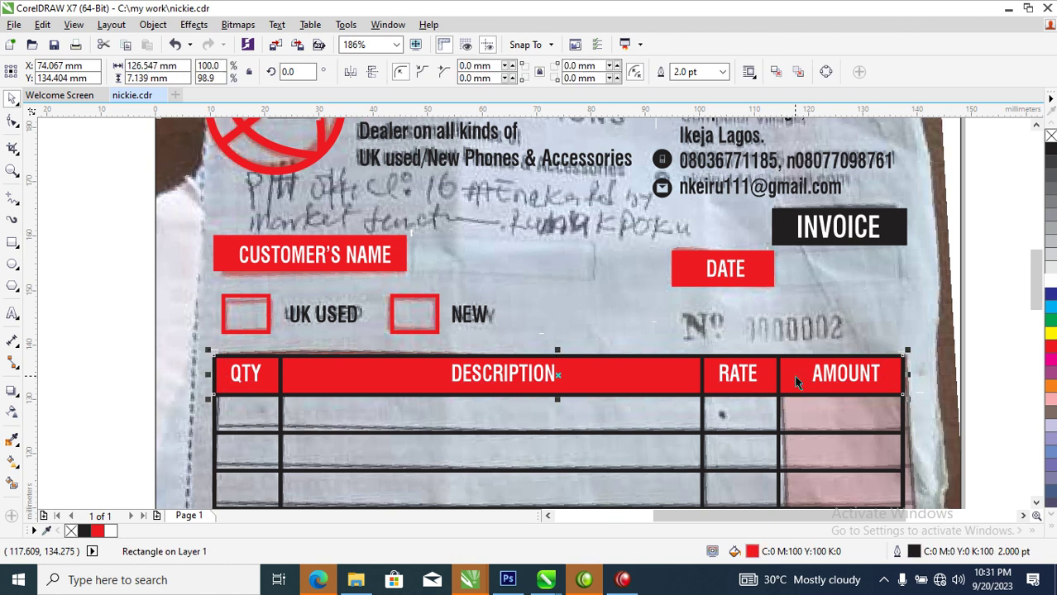
Fill the AMOUNT column light peach and send it behind the header
scroll(817, 406, down, 3)
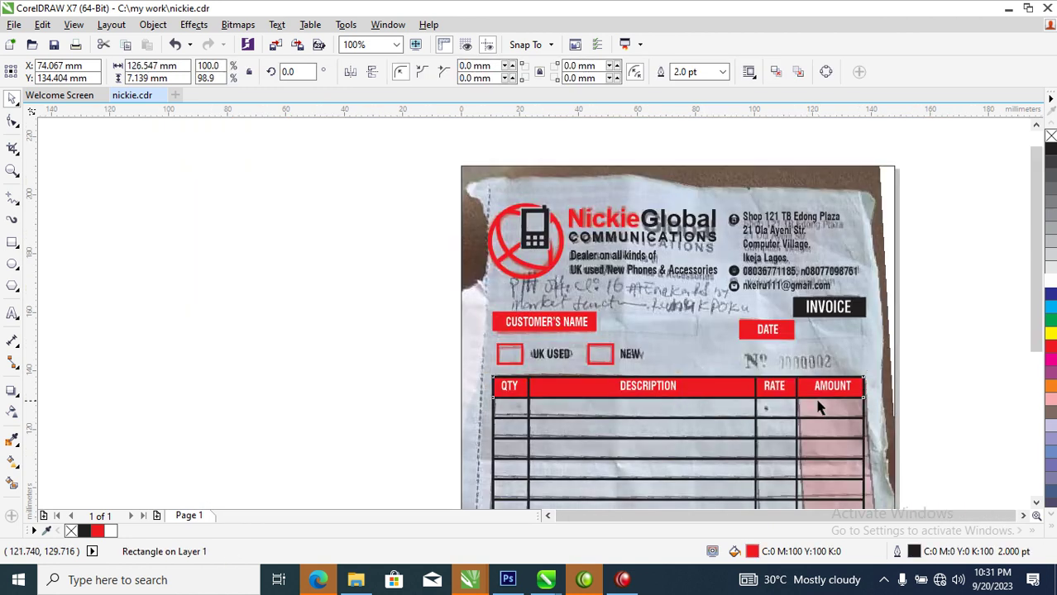
scroll(774, 414, up, 1)
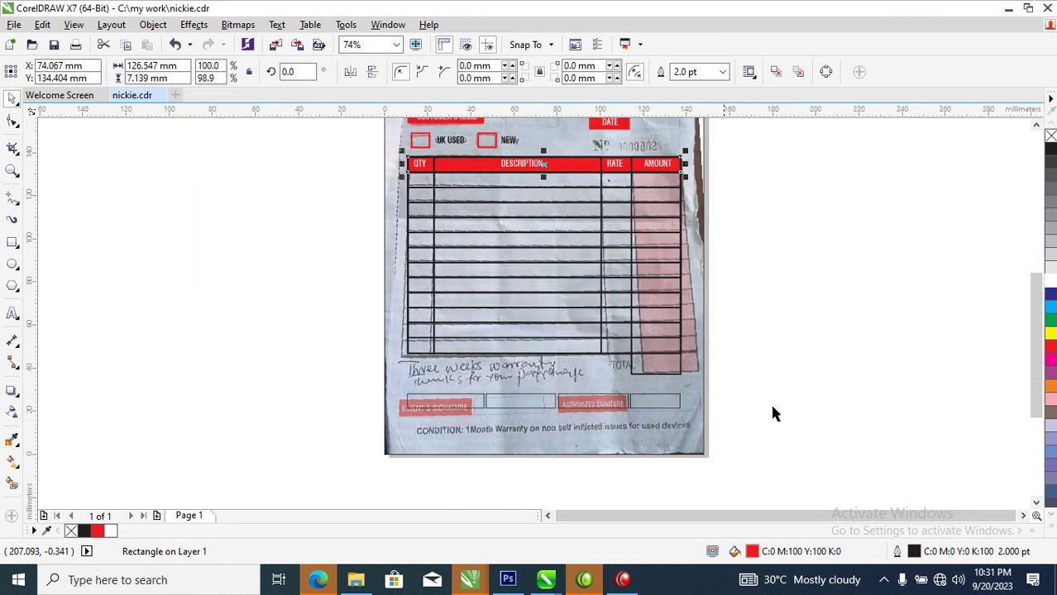
click(655, 372)
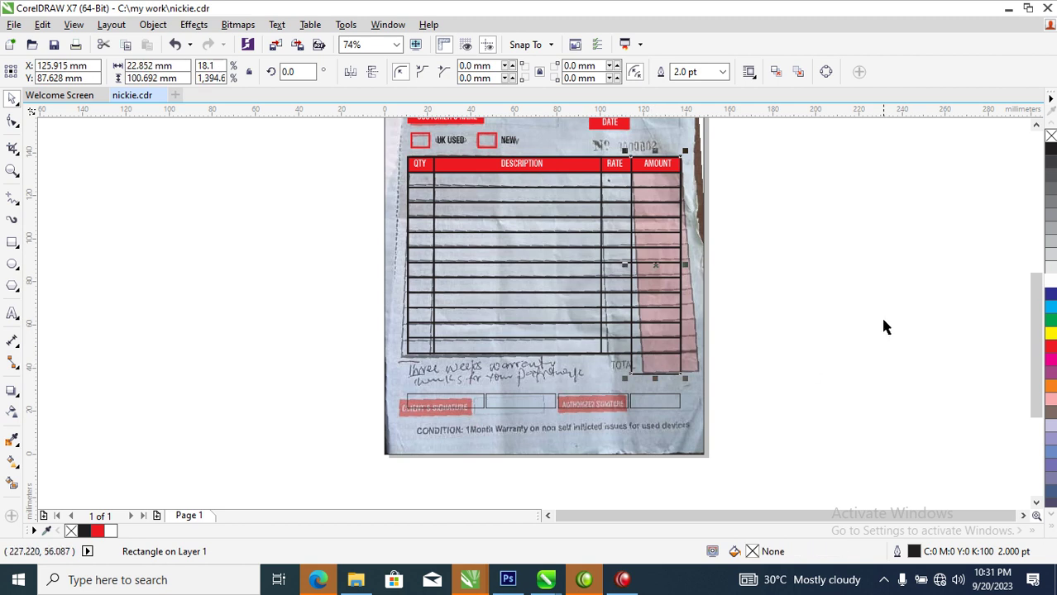
click(1050, 283)
click(1050, 354)
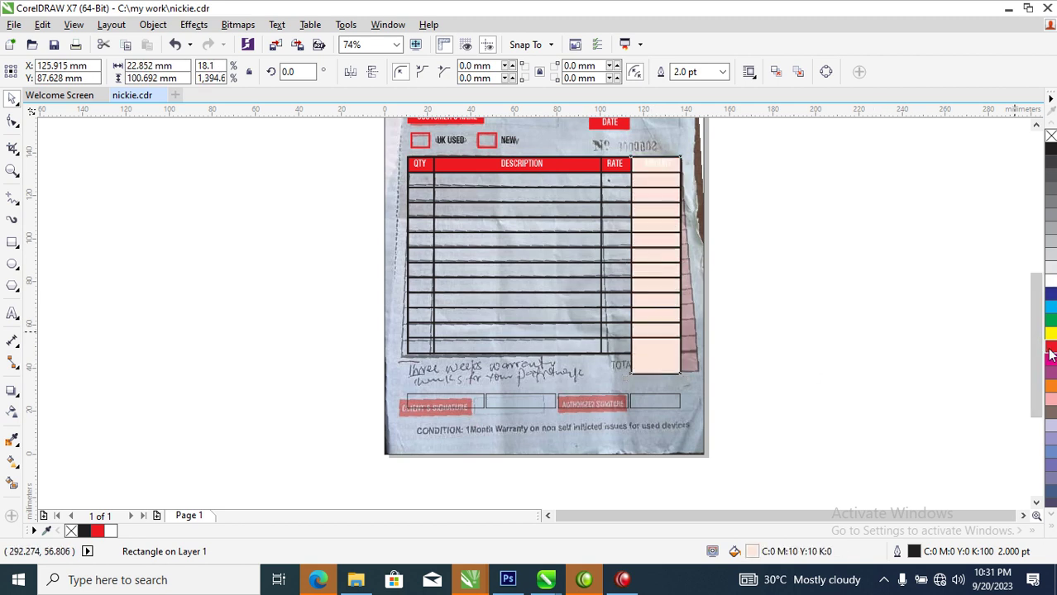
key(ctrl+Page_Down)
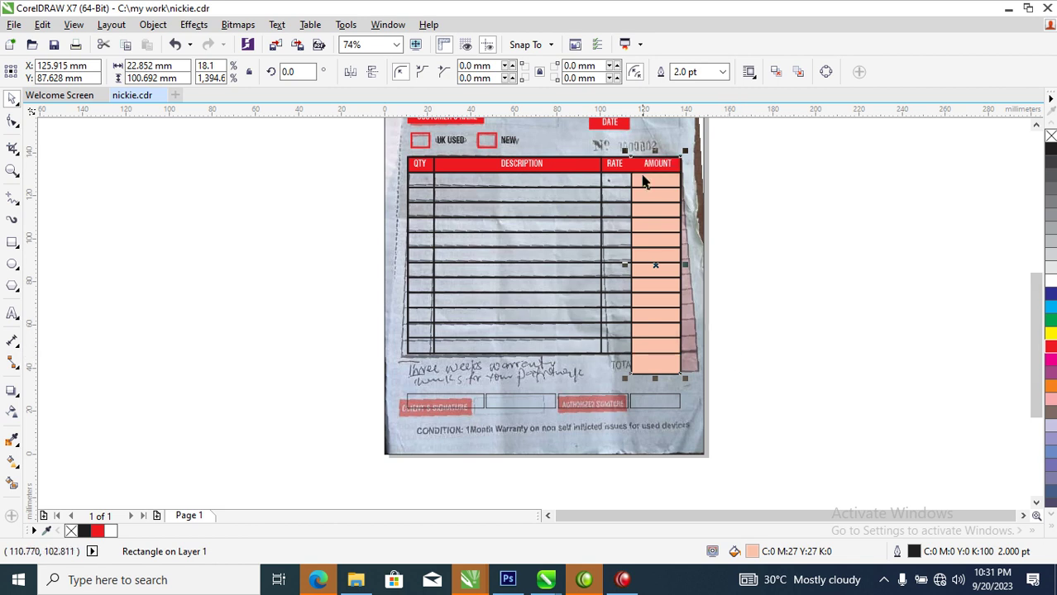
Draw a freehand vertical line between the RATE and AMOUNT headings
key(z)
drag(378, 142, 832, 230)
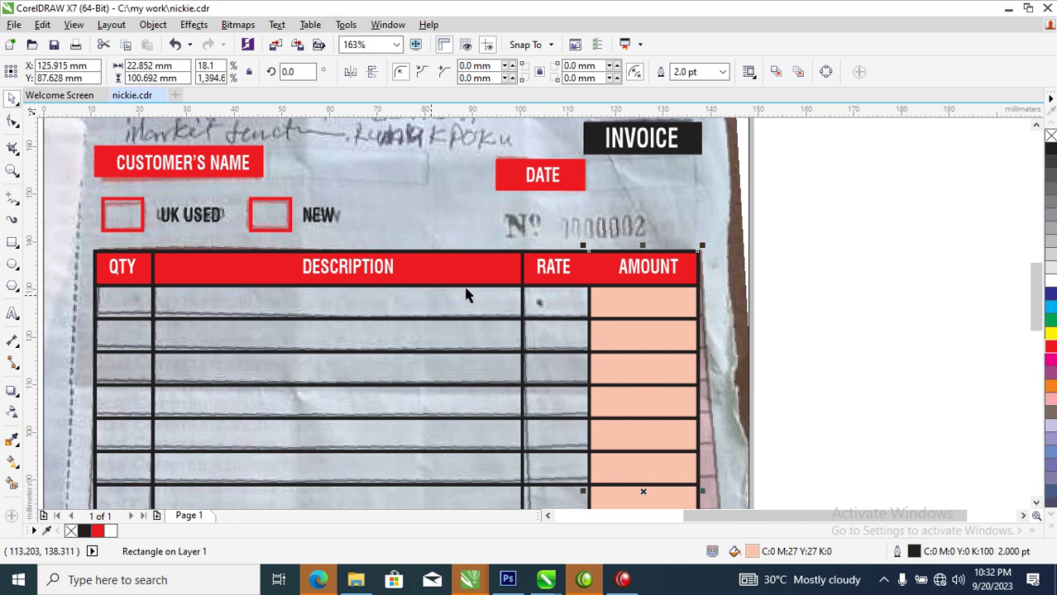
click(11, 199)
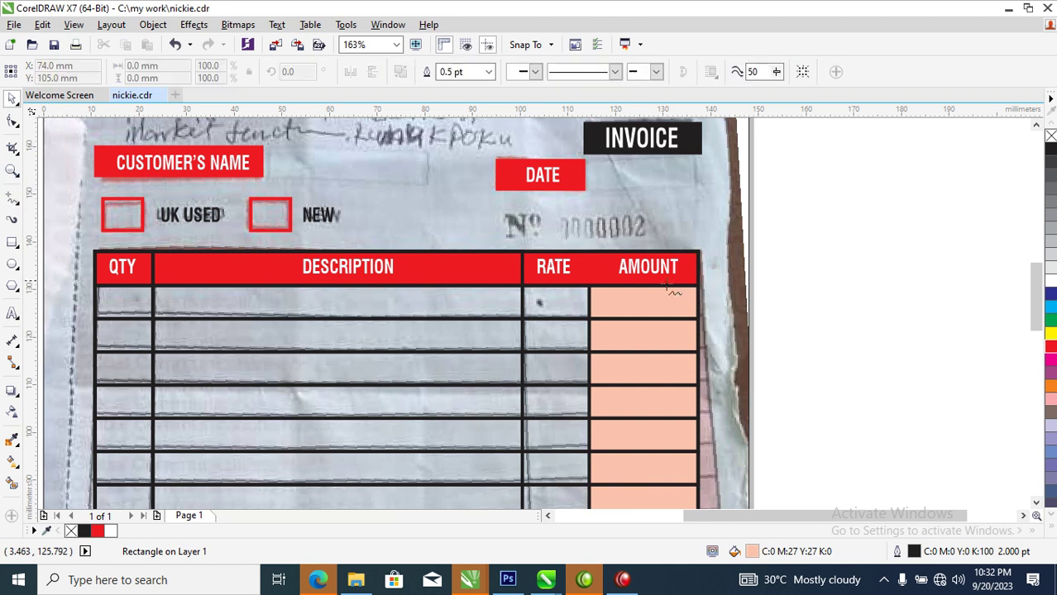
click(588, 247)
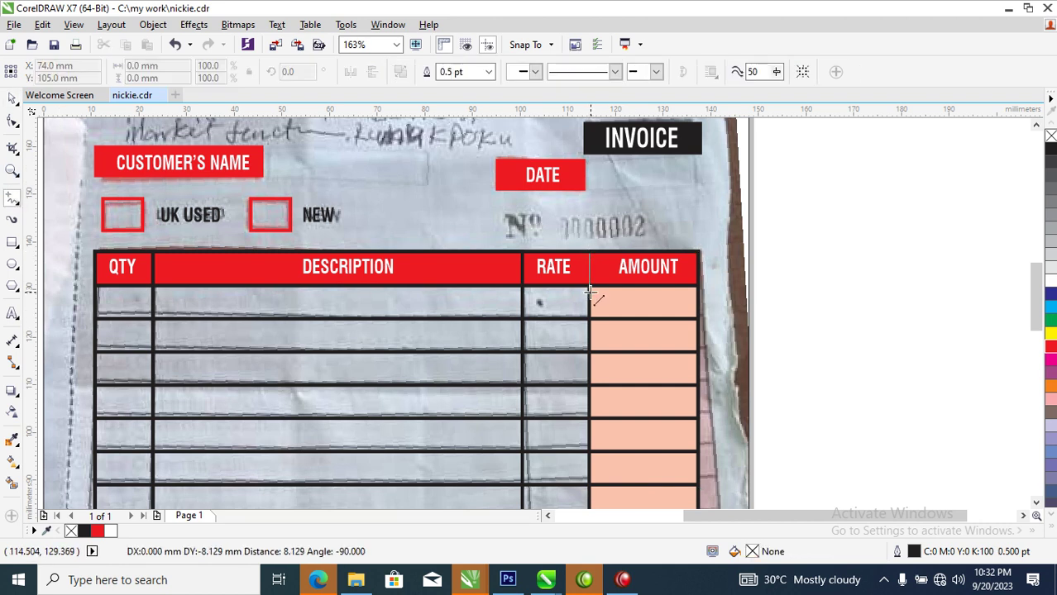
click(588, 299)
key(space)
Set the divider line's outline width to 2 pt
key(F12)
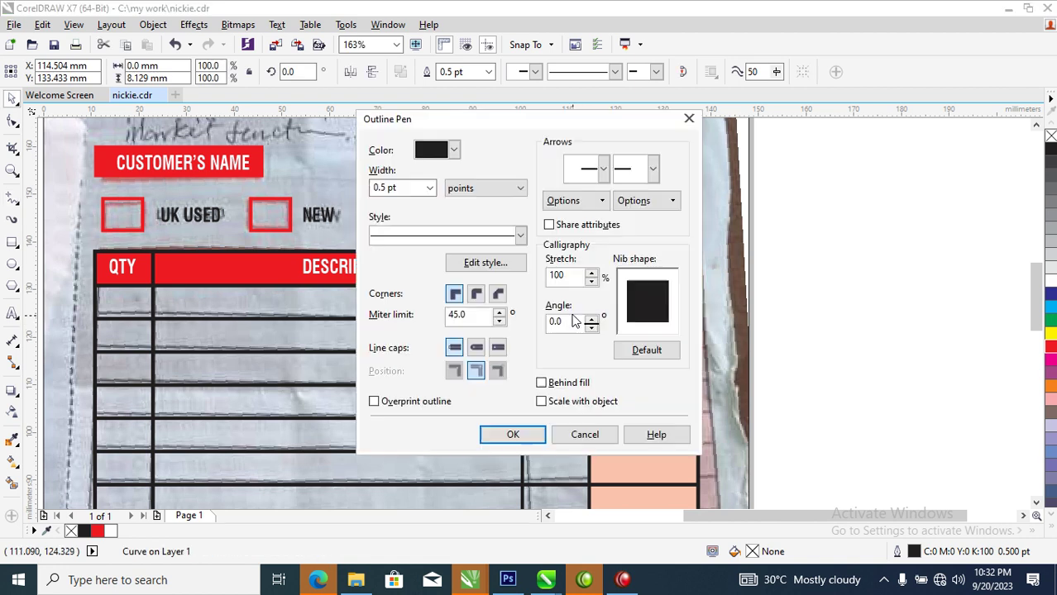
triple_click(401, 191)
text(2)
key(Return)
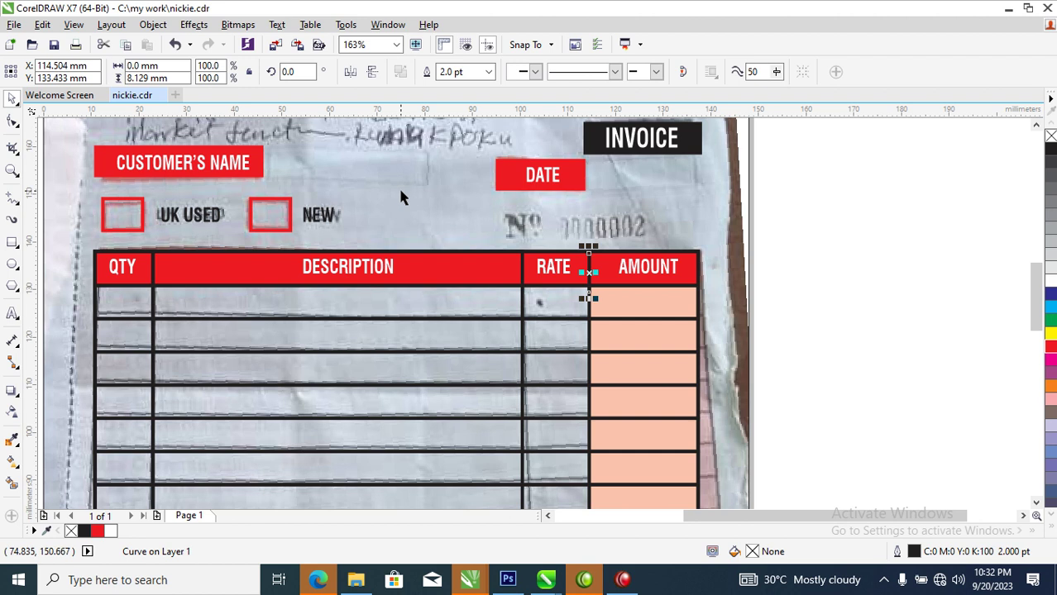
scroll(395, 207, down, 2)
scroll(336, 363, down, 2)
key(z)
drag(289, 278, 541, 374)
scroll(412, 260, down, 1)
Copy the CUSTOMER'S NAME label into the first signature box as CLIENT'S SIGNATURE
scroll(373, 177, down, 1)
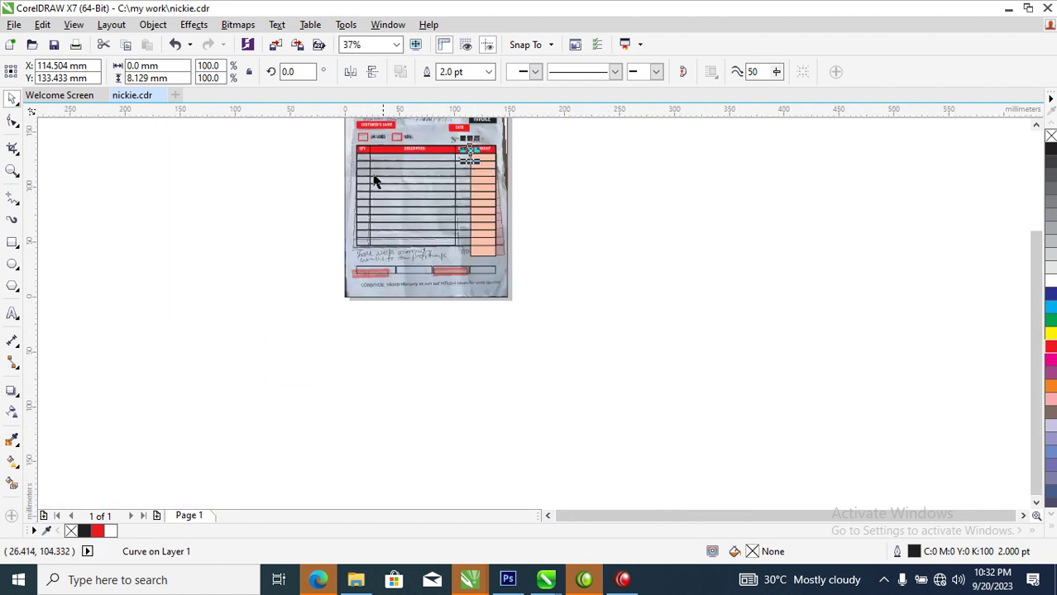
drag(380, 127, 380, 280)
key(z)
drag(326, 235, 514, 290)
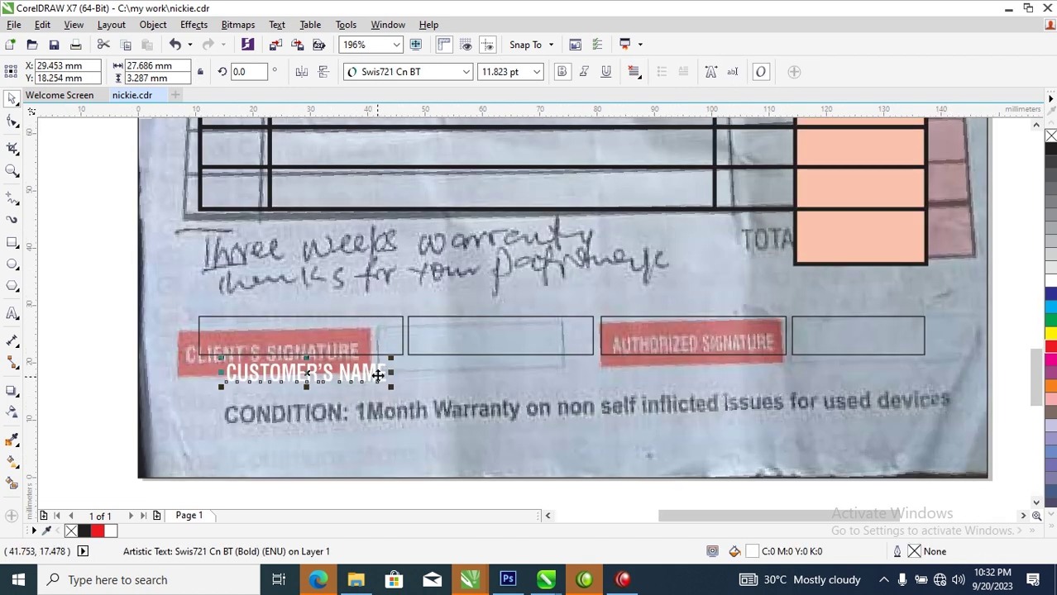
double_click(377, 372)
key(ctrl+a)
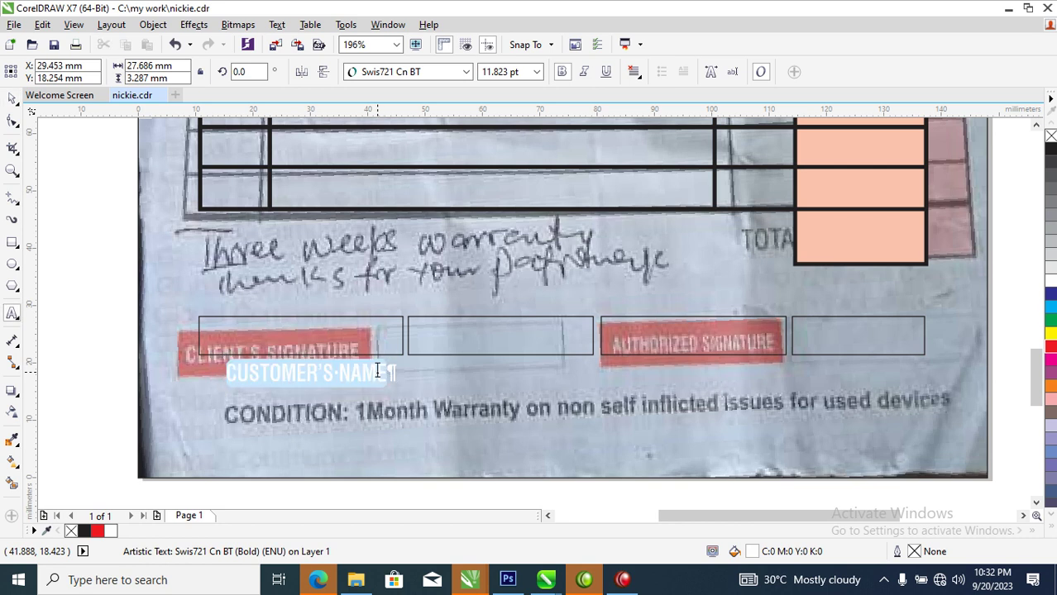
text(CLIENT'S SIGNATU)
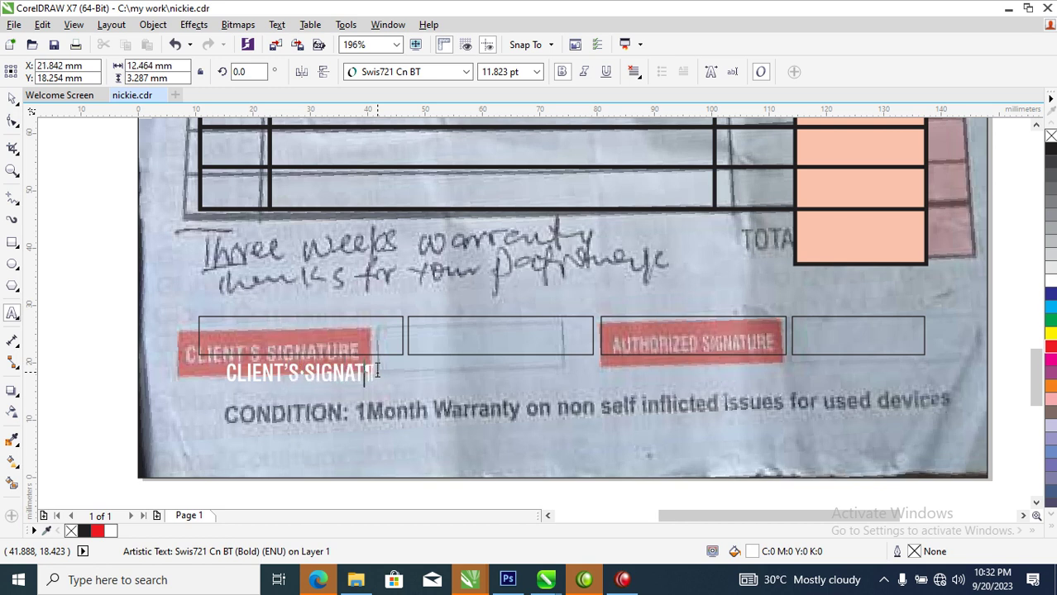
text(RE)
key(ctrl+space)
drag(389, 370, 377, 340)
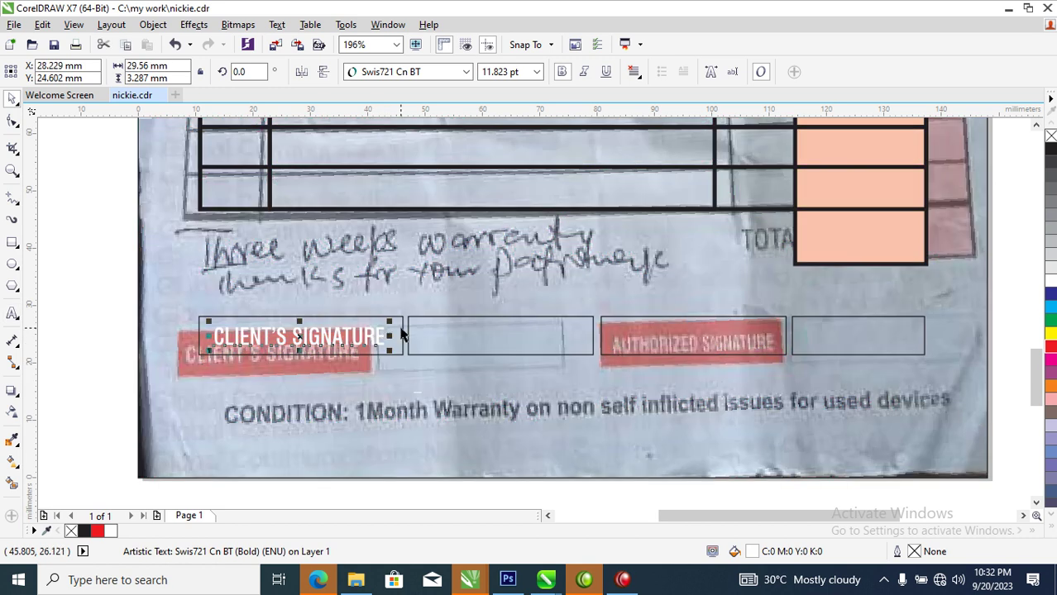
Fill the first signature box red with no outline
click(404, 336)
click(1050, 349)
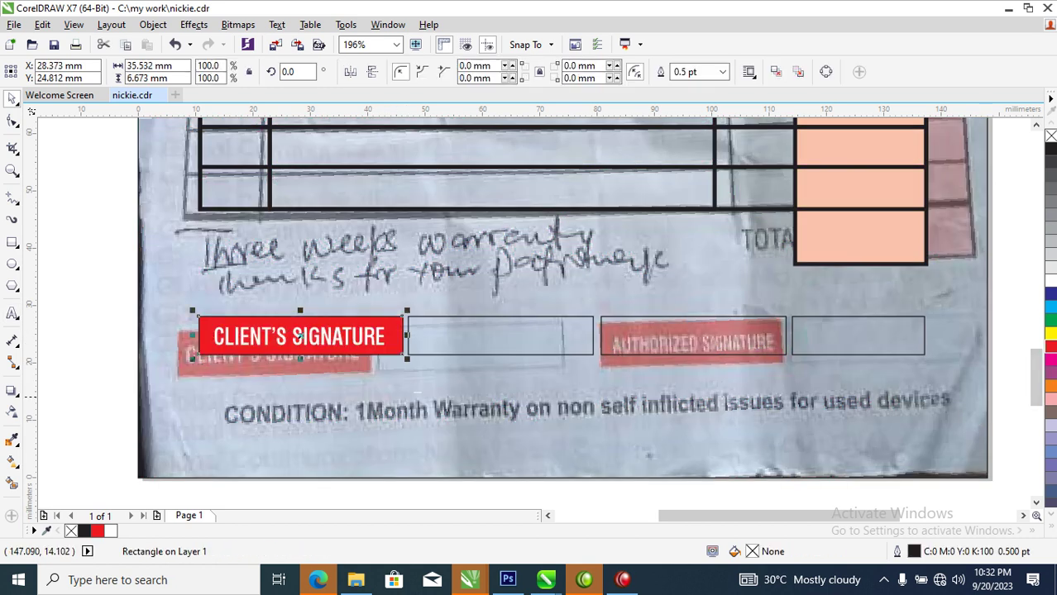
right_click(1050, 137)
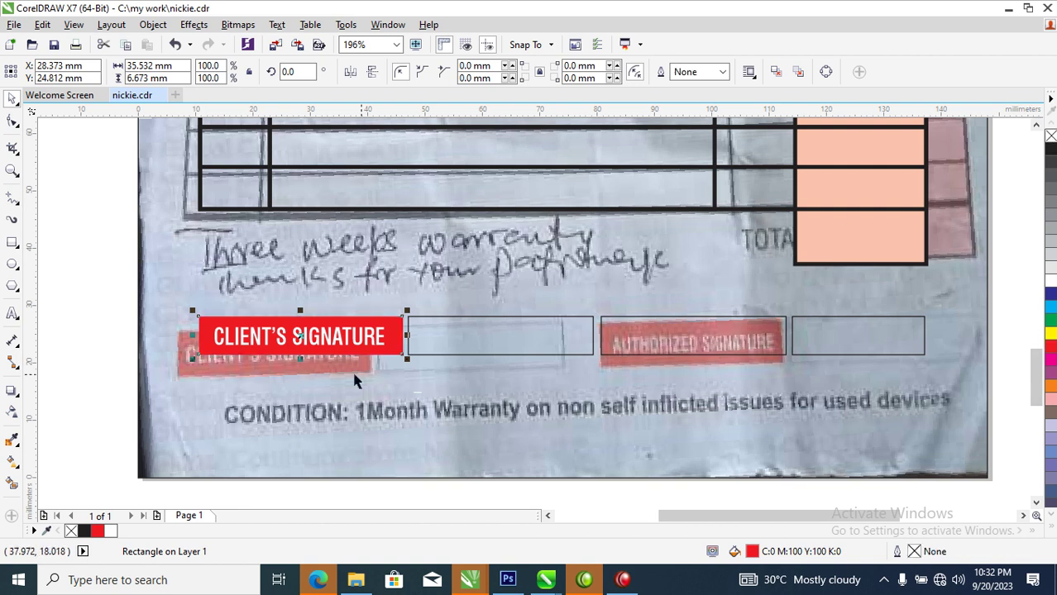
Copy the label as AUTHORIZED SIGNATURE, centred and narrowed inside the third box
drag(375, 343, 614, 346)
key(F8)
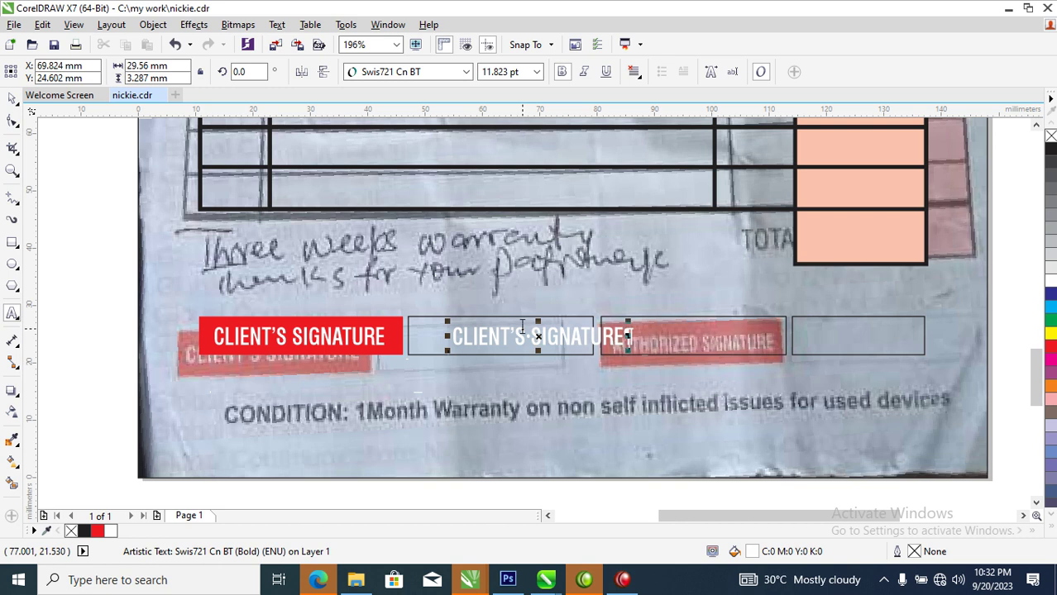
drag(524, 335, 444, 335)
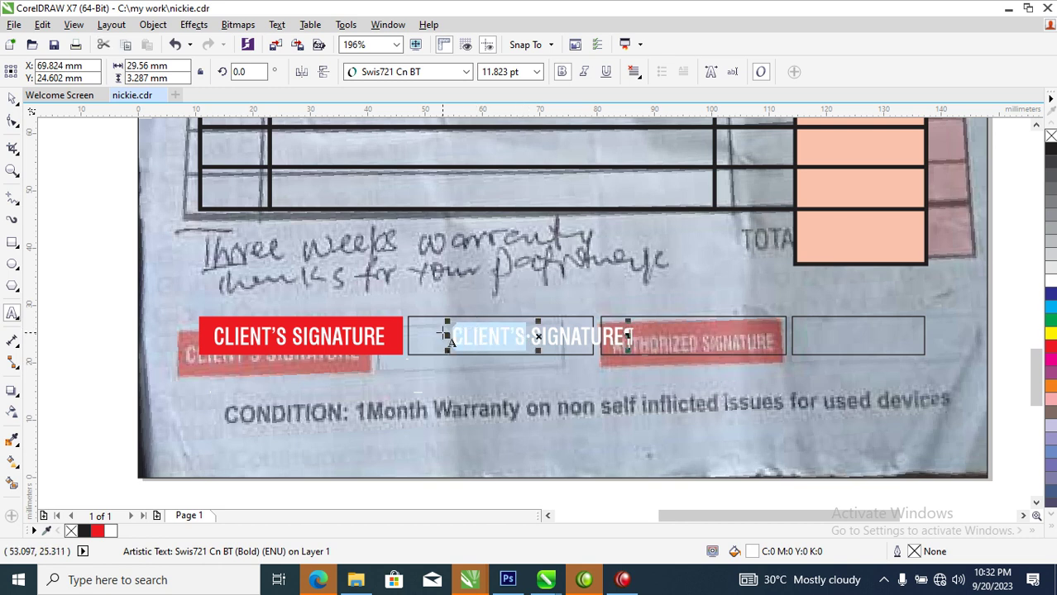
text(AUTHO)
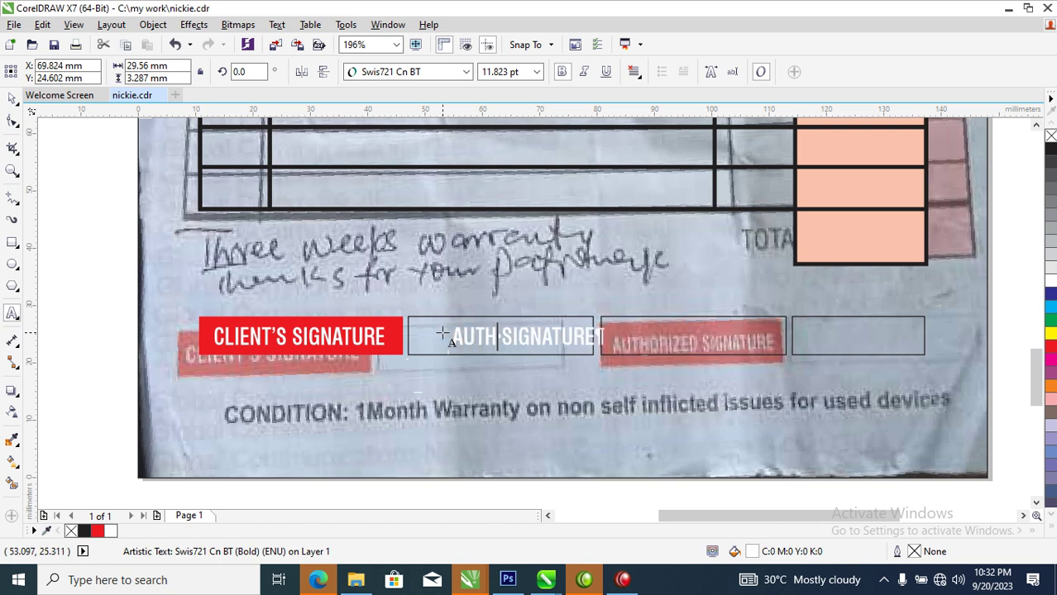
text(RI)
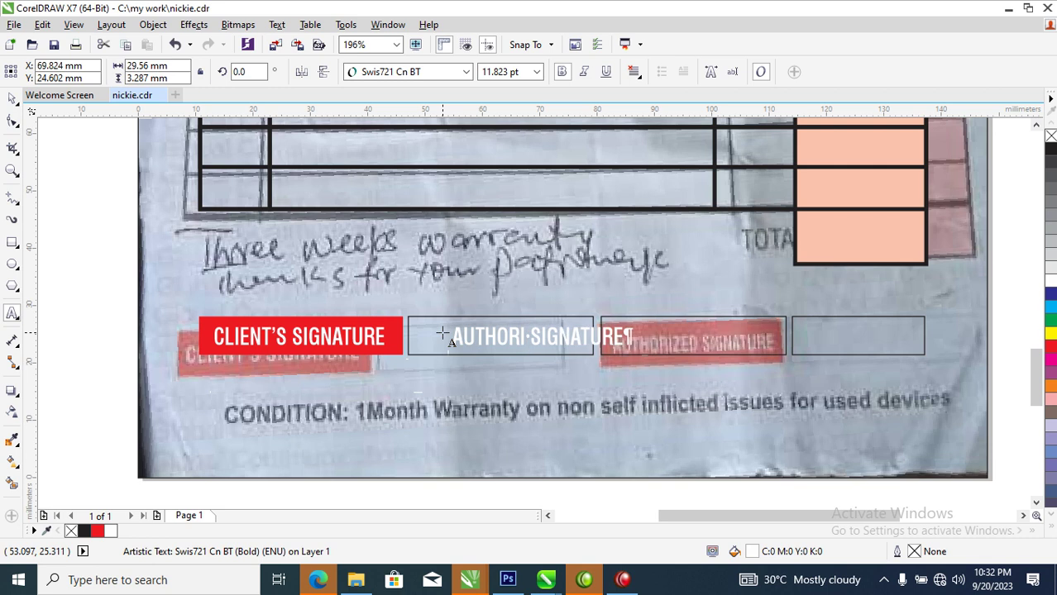
text(ZED)
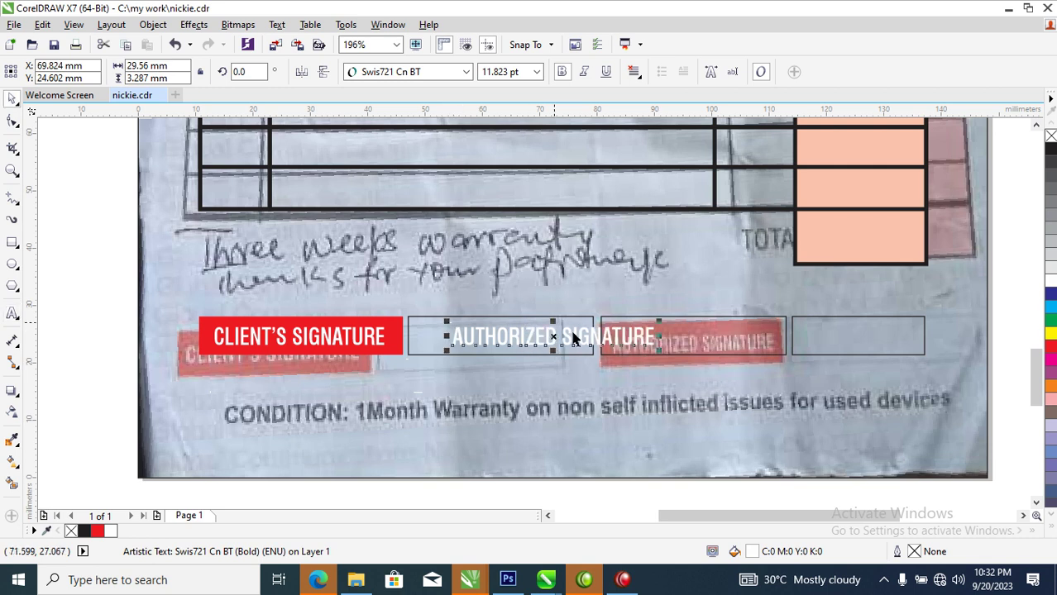
key(ctrl+space)
shift+click(749, 335)
key(e)
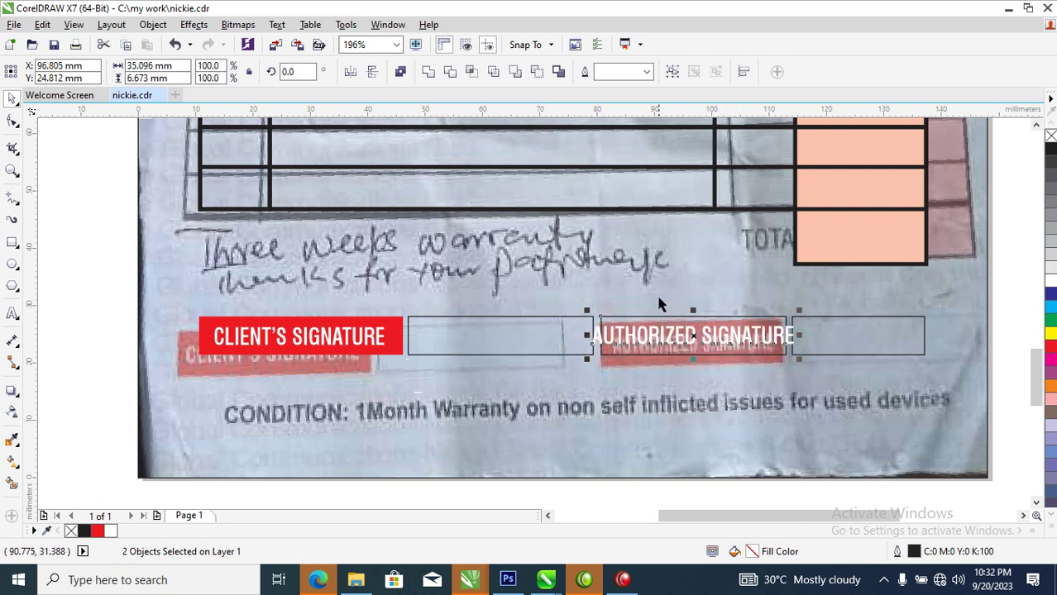
click(653, 273)
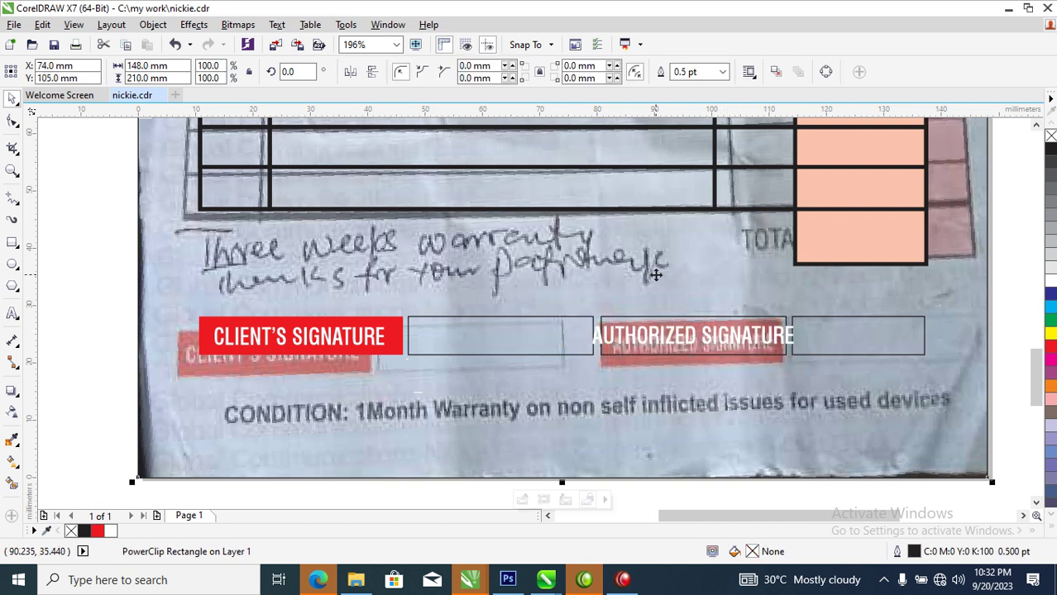
click(791, 335)
drag(800, 335, 787, 335)
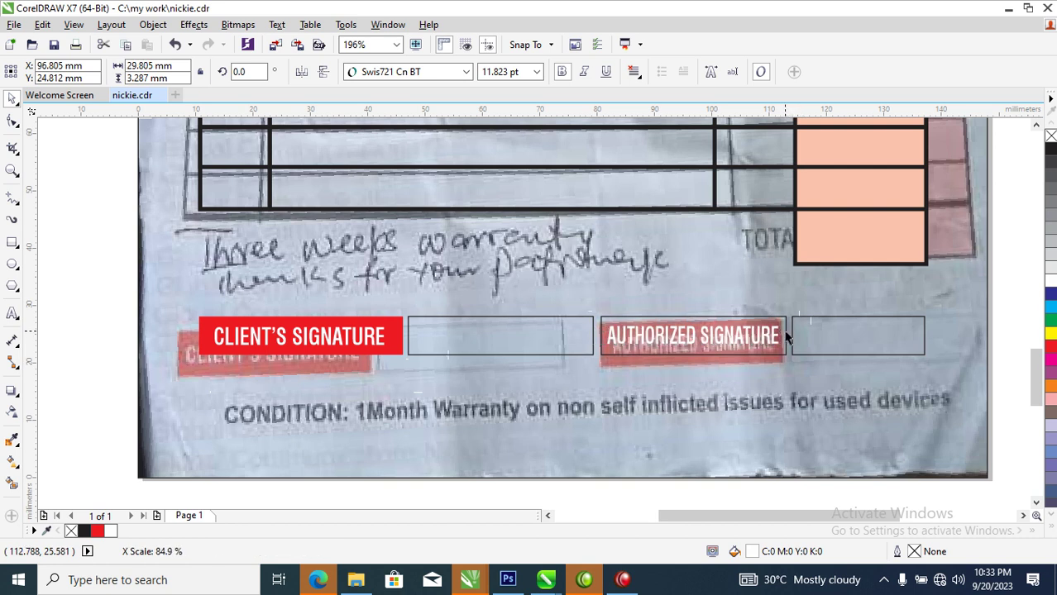
Fill the AUTHORIZED SIGNATURE box red with no outline
click(764, 333)
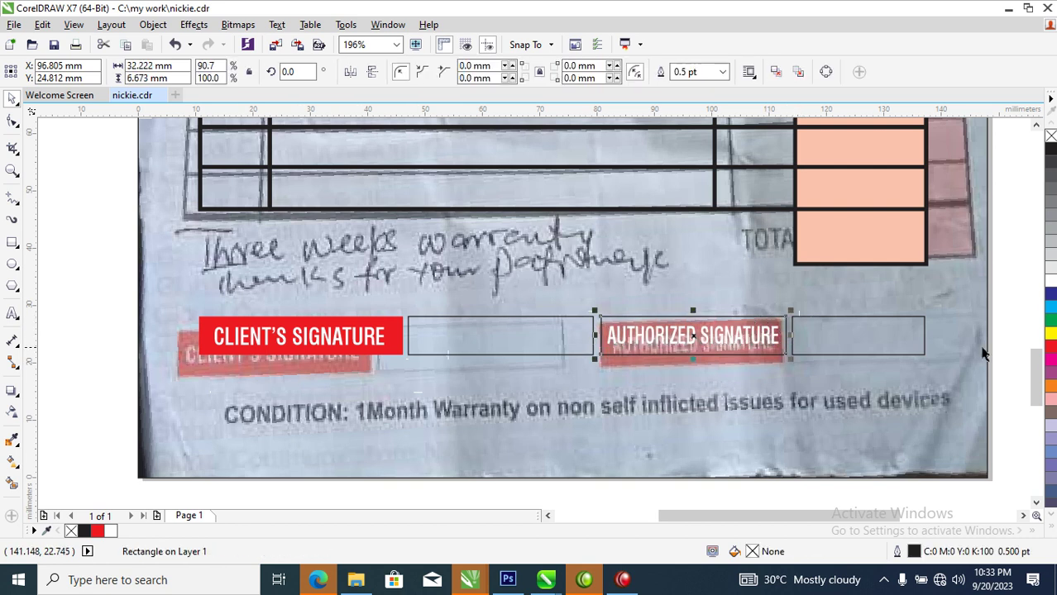
click(1050, 348)
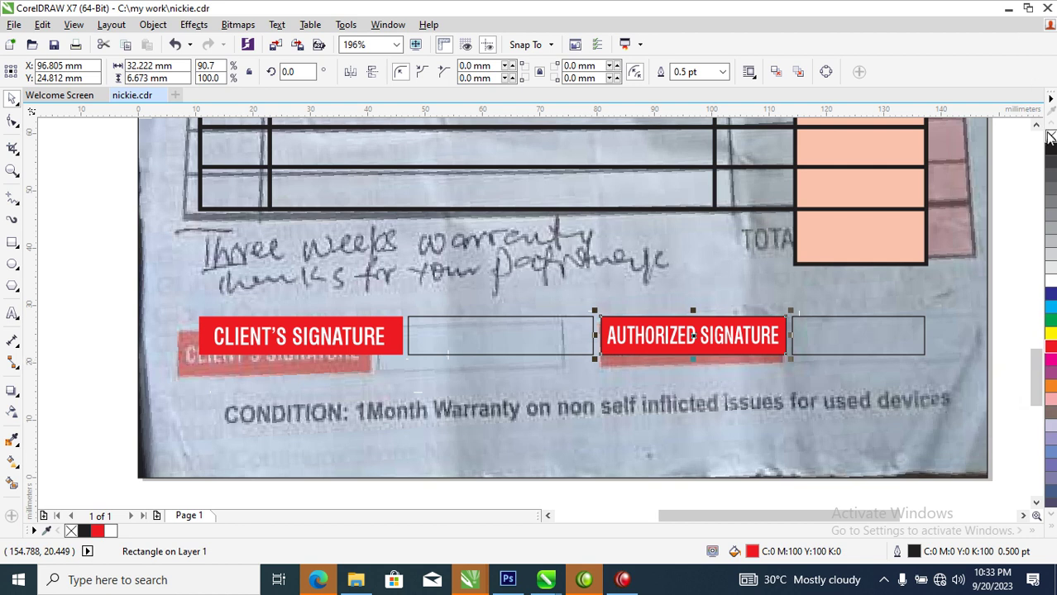
right_click(1050, 136)
Give both empty signature boxes a 1 pt outline
click(879, 317)
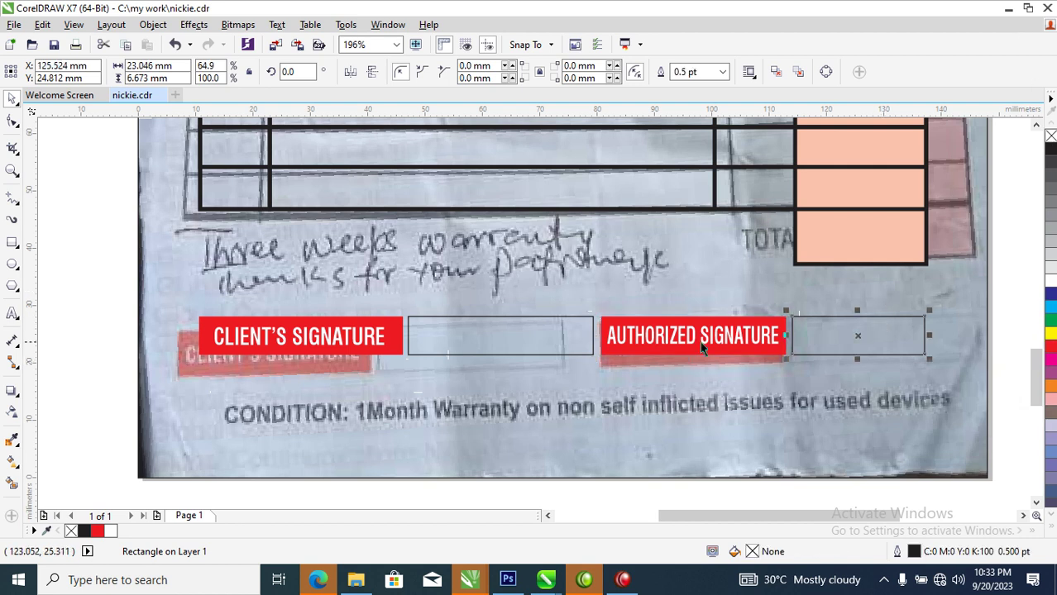
shift+click(545, 319)
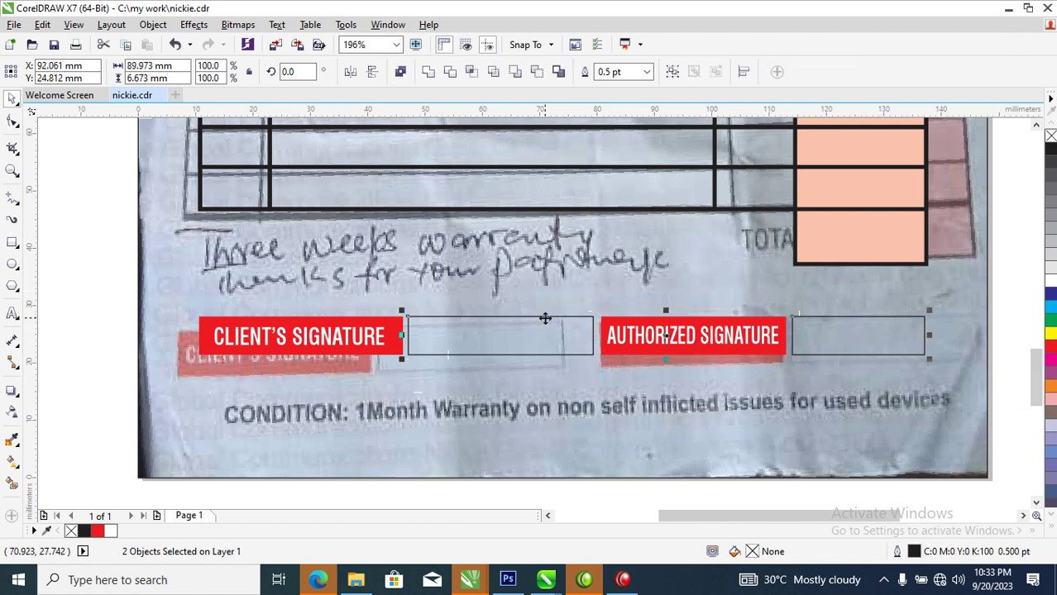
key(F12)
click(401, 187)
text(1)
key(Return)
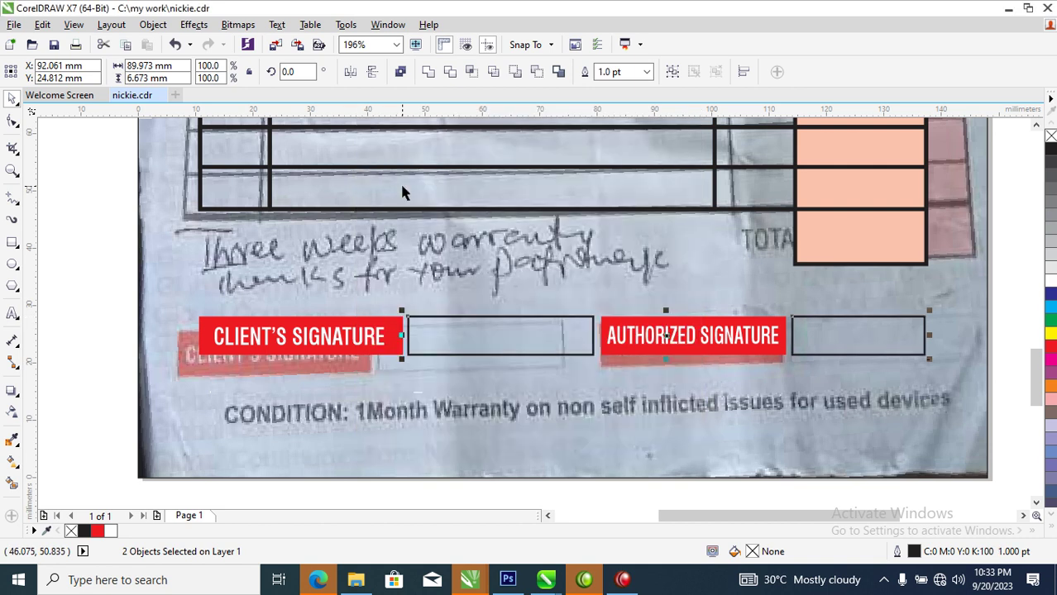
mouse_move(329, 348)
mouse_down()
mouse_move(325, 435)
mouse_move(310, 445)
mouse_up()
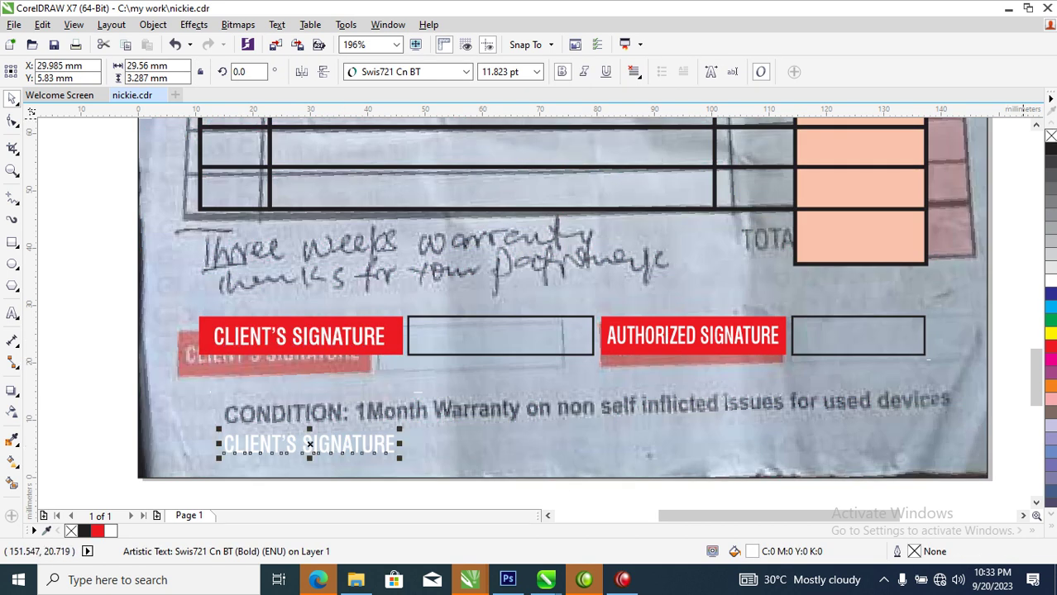
Turn the copied label into black text 'CONDITION: 1Month Warranty on non self inflicted issues for used devices'
click(1051, 154)
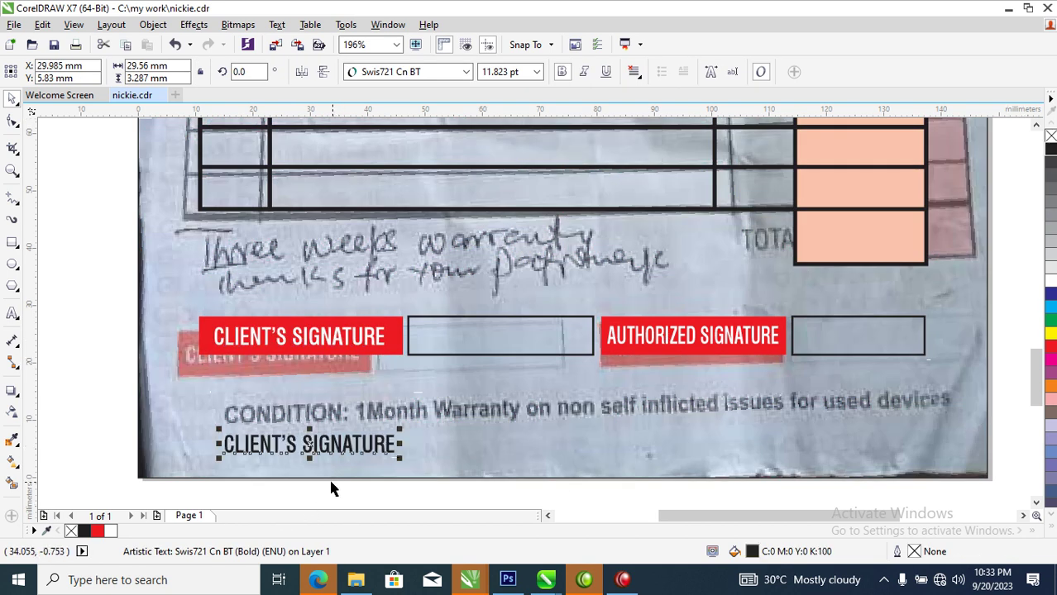
double_click(351, 448)
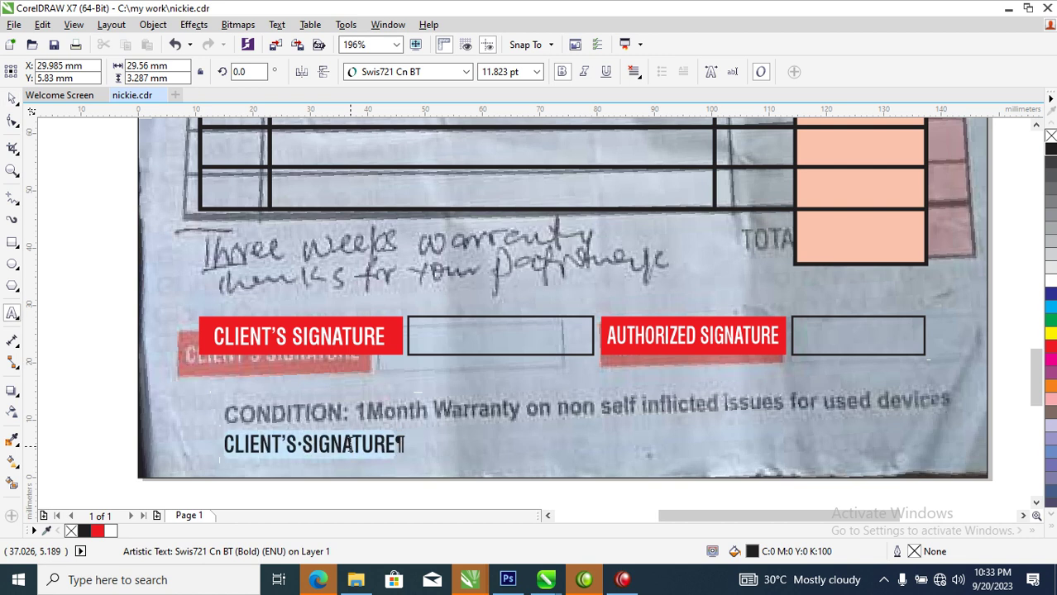
text(C)
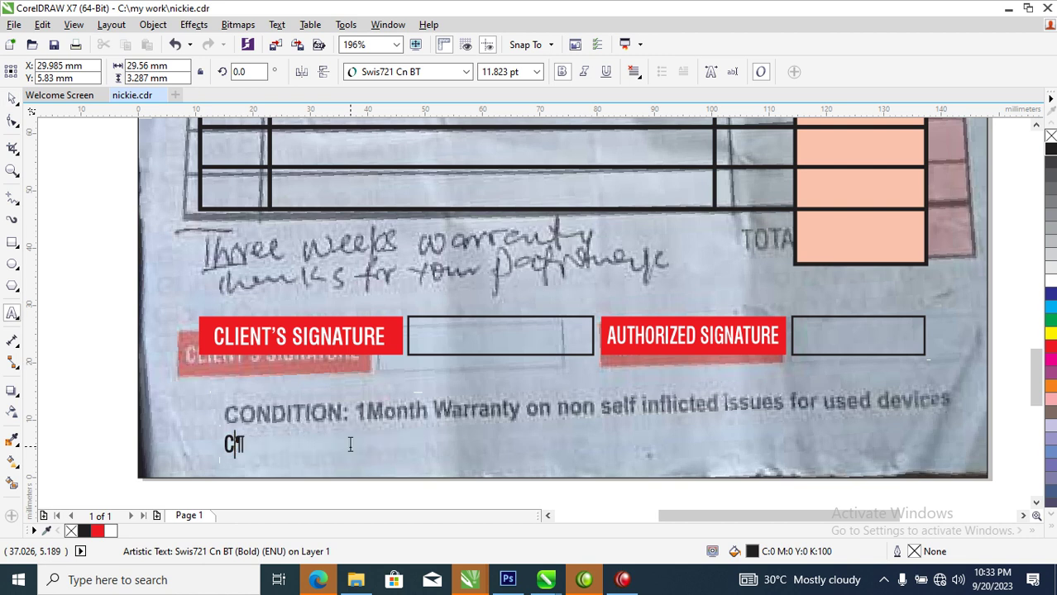
text(ONTI)
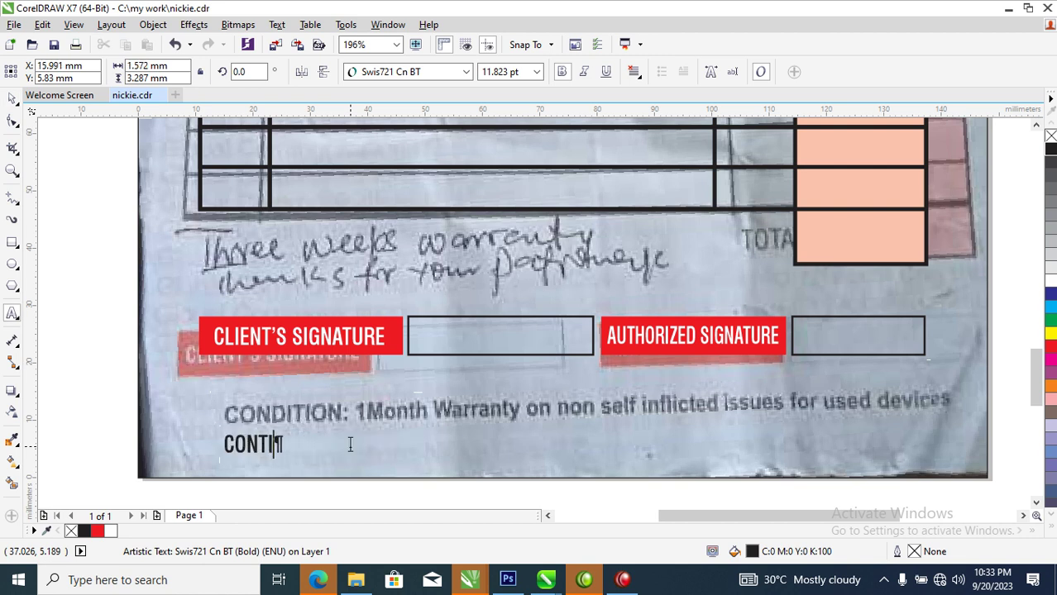
key(BackSpace)
key(BackSpace)
text(DITION)
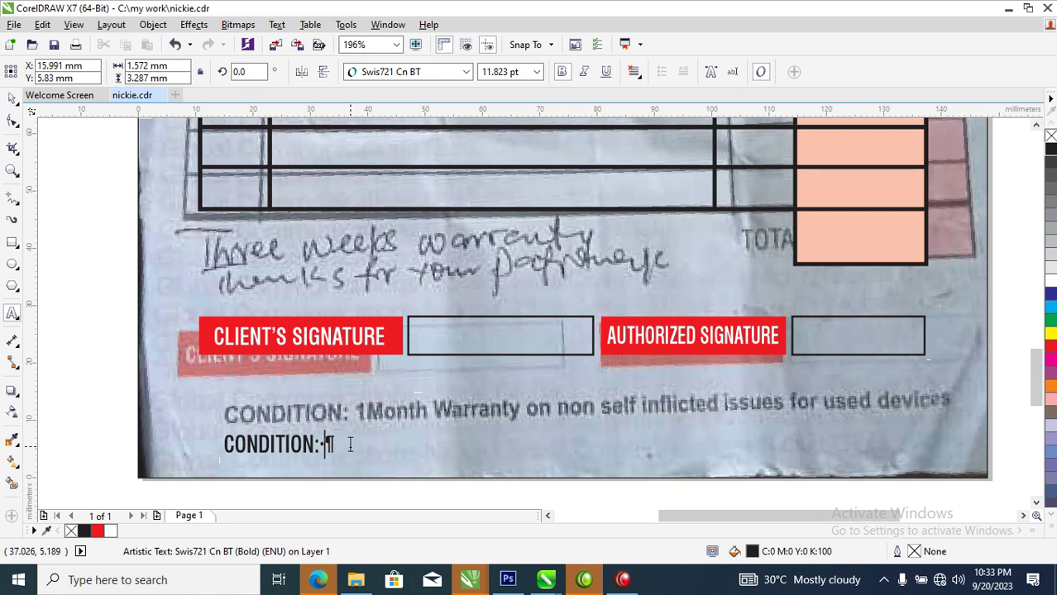
text(: 1Moth)
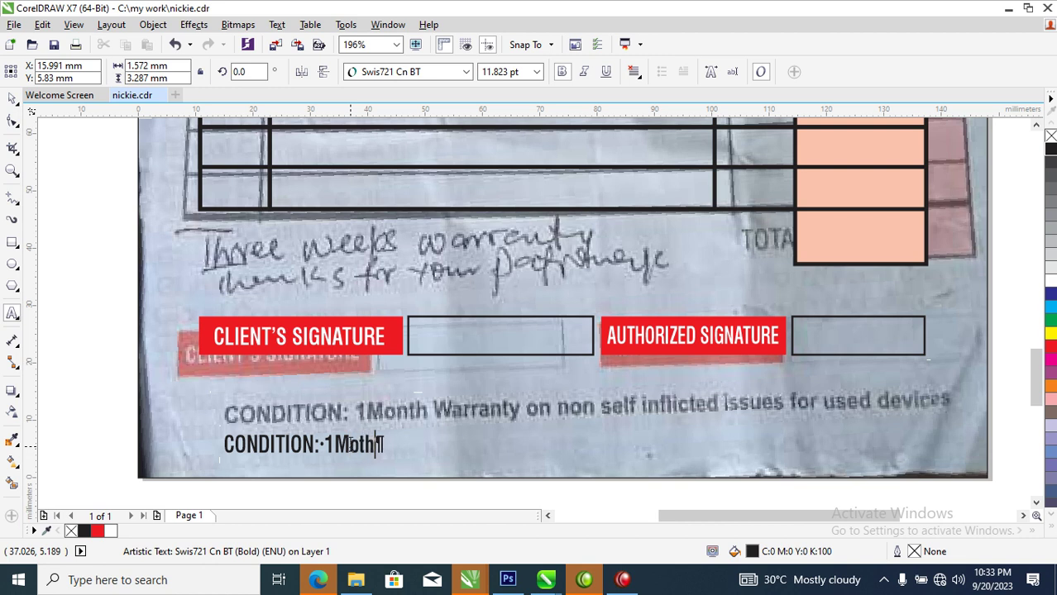
key(BackSpace)
text(nth Warra)
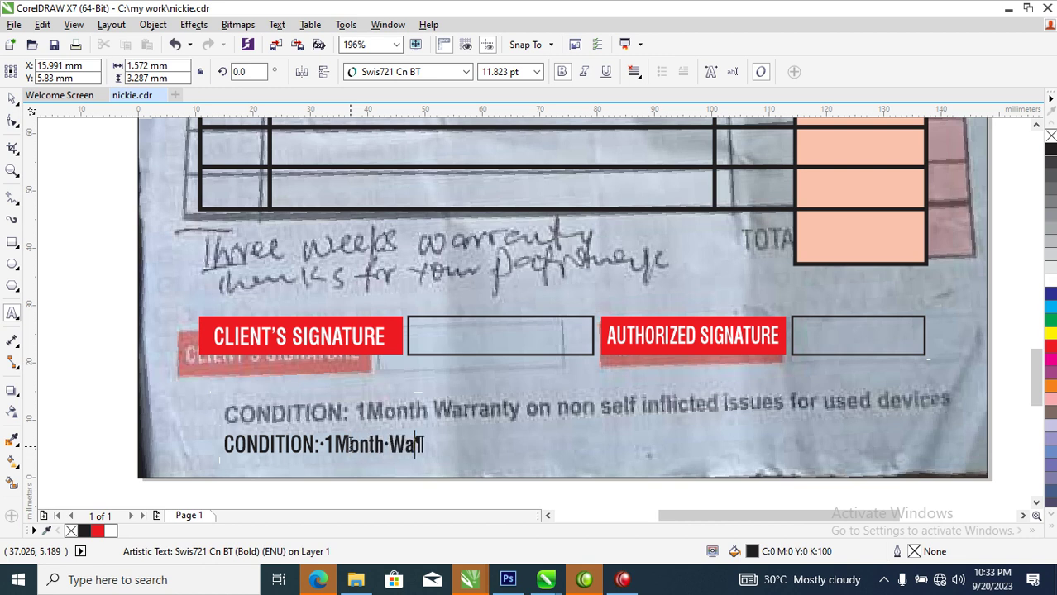
text(n)
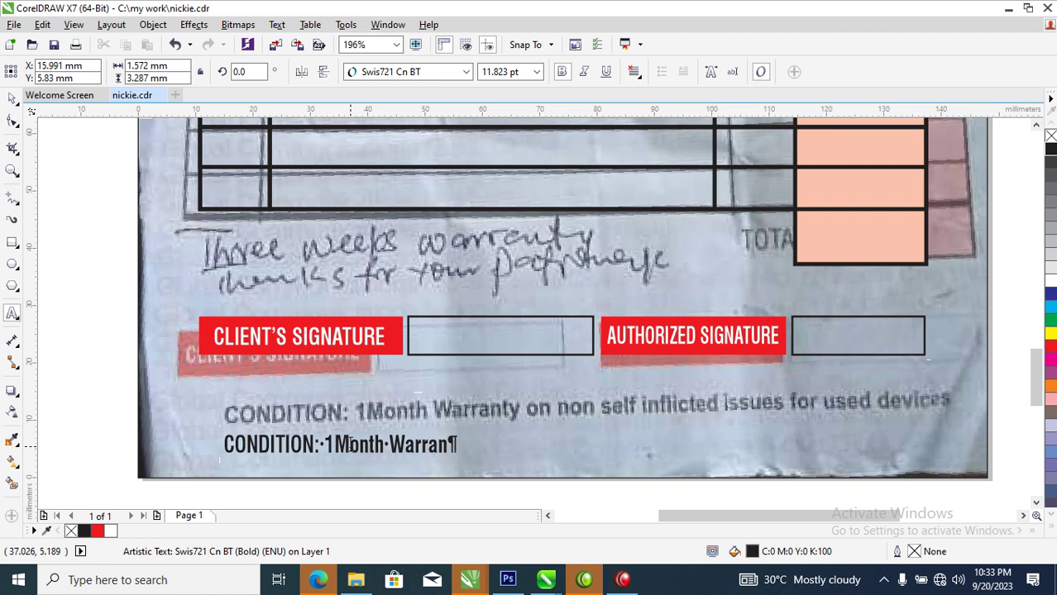
text(ty on )
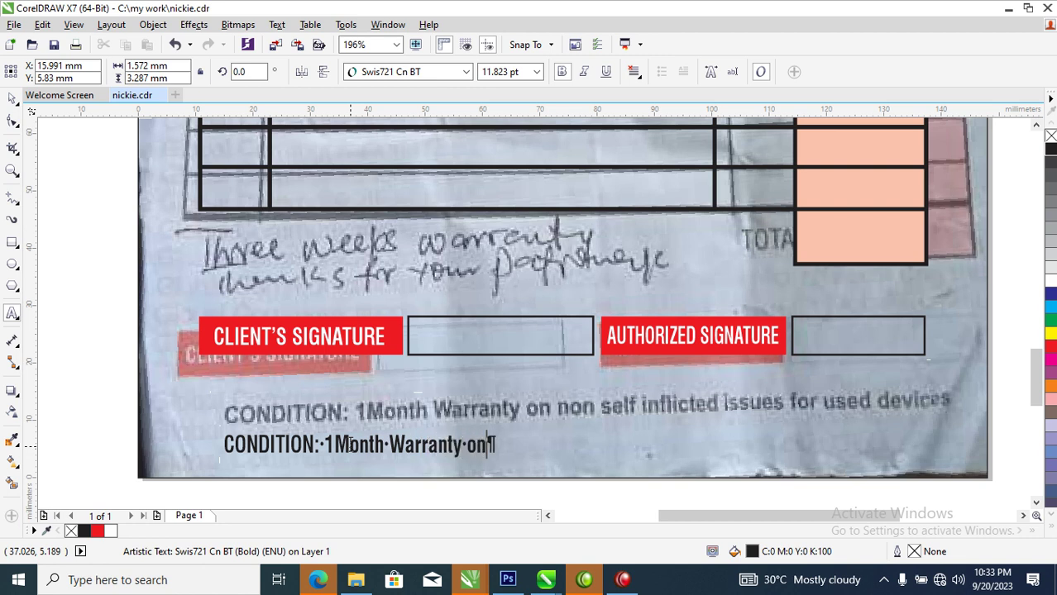
text(non )
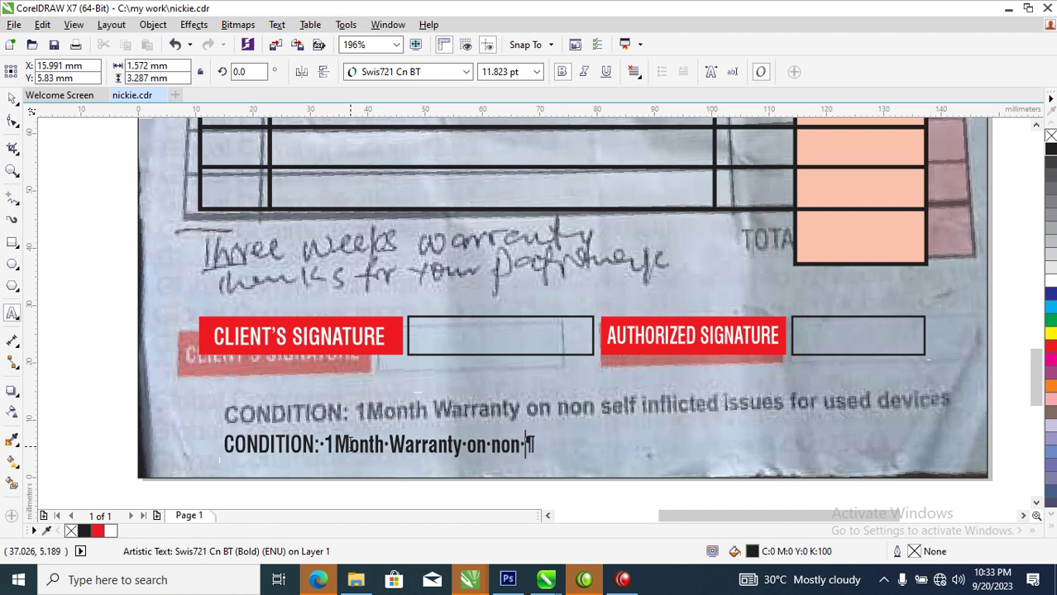
text(self )
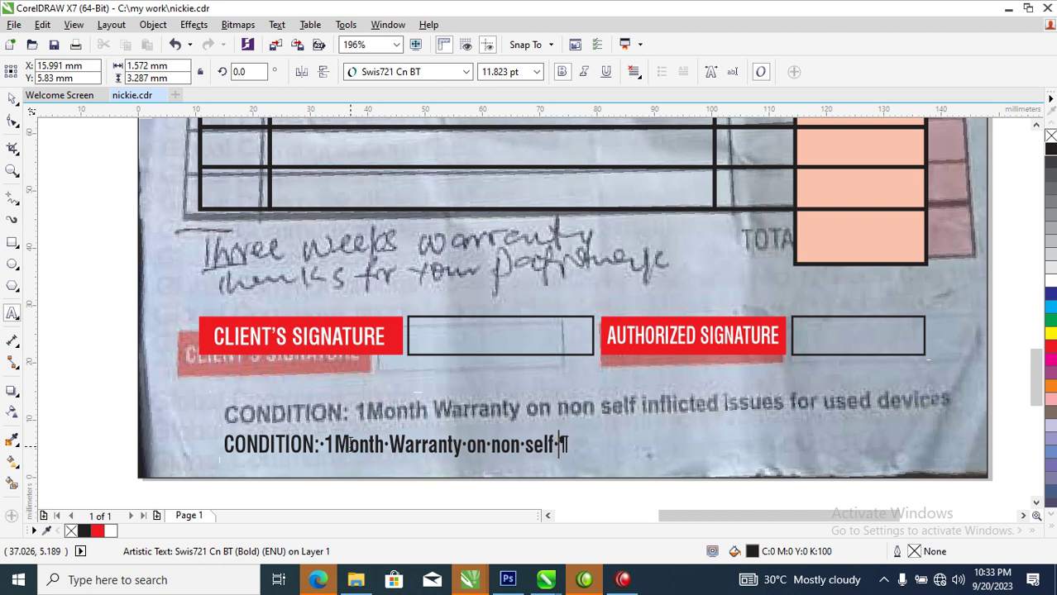
text(infli)
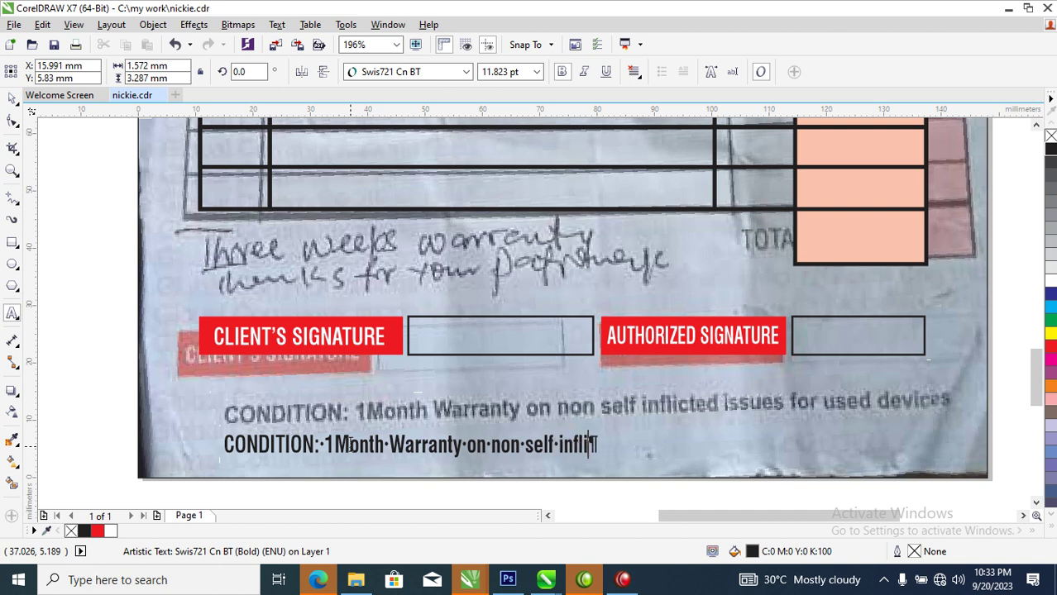
text(cted )
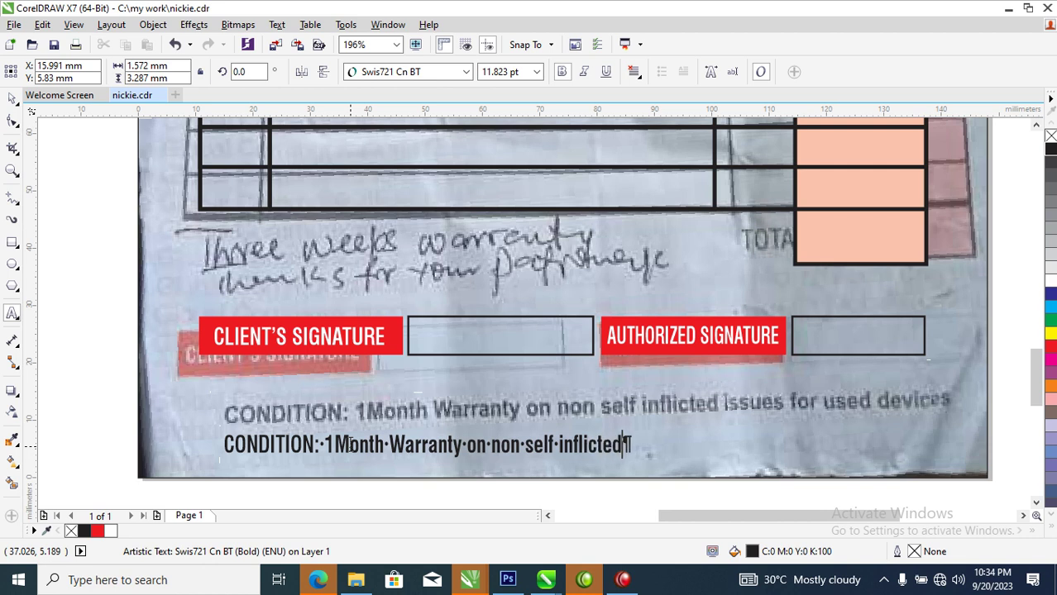
text(issues f)
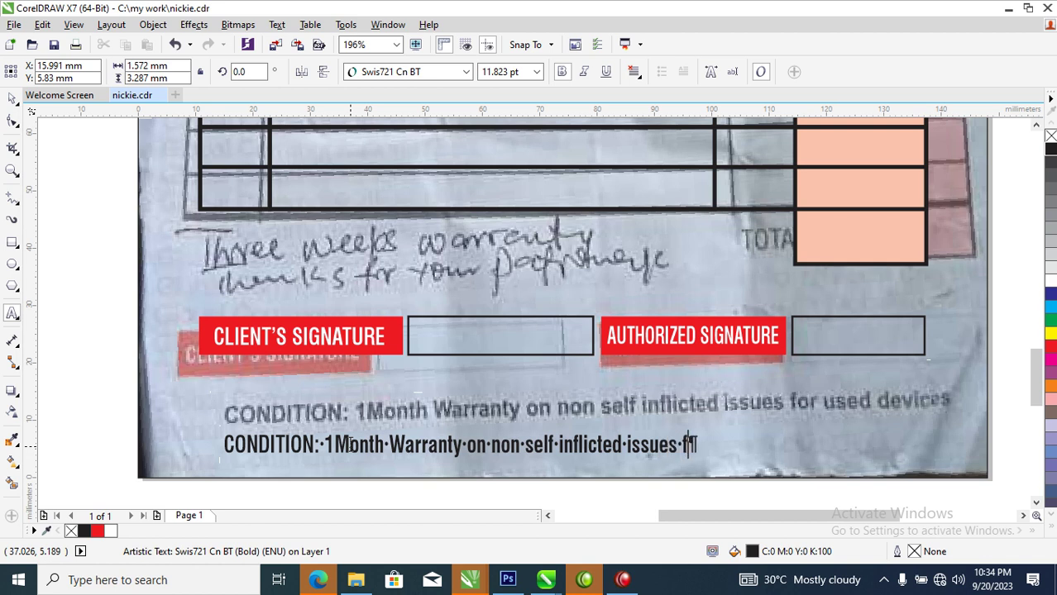
text(or u)
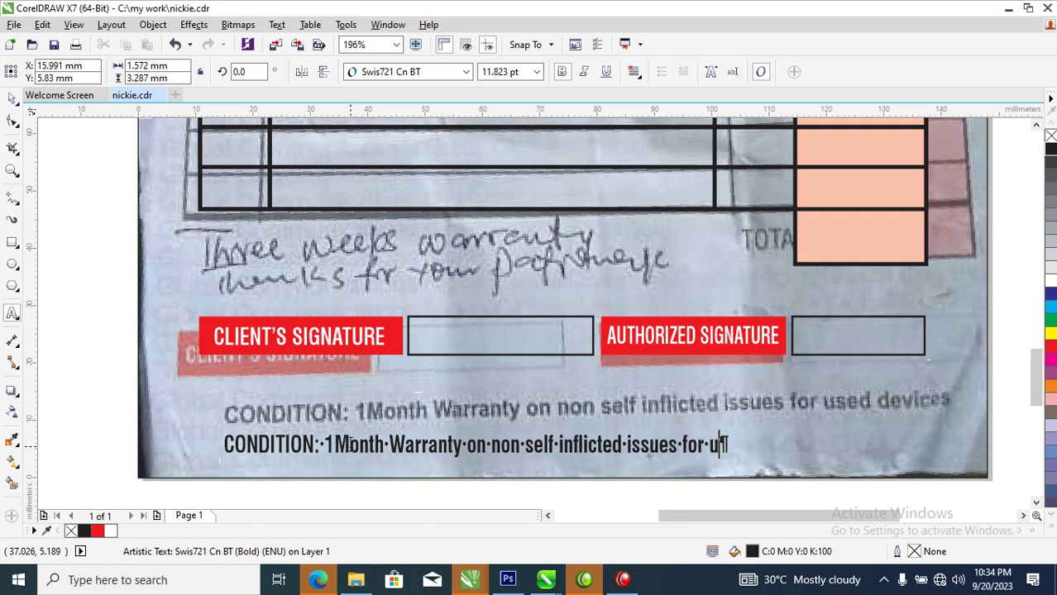
text(sed )
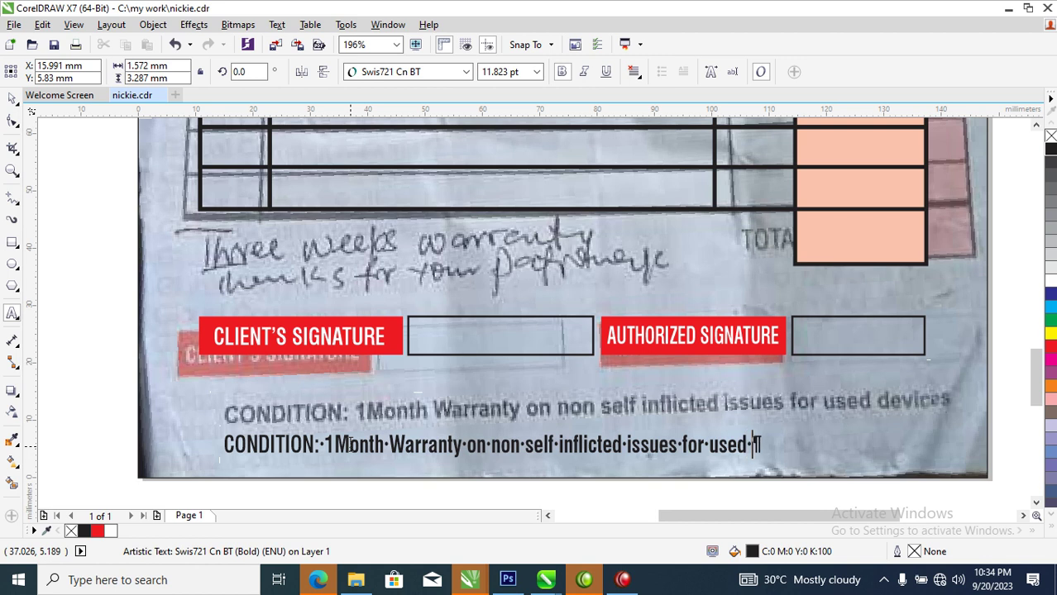
text(devices)
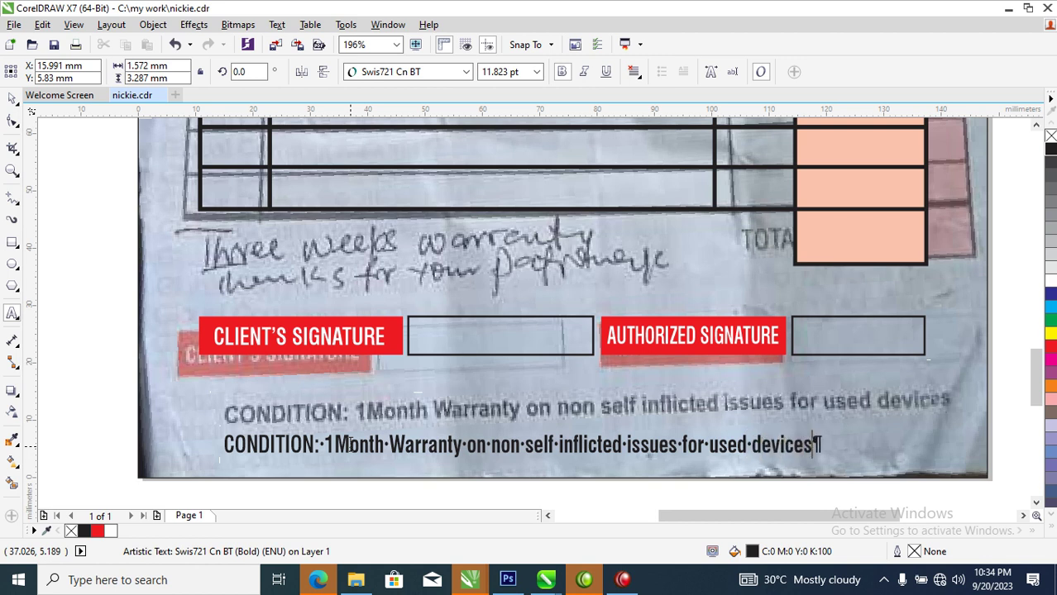
key(Escape)
key(space)
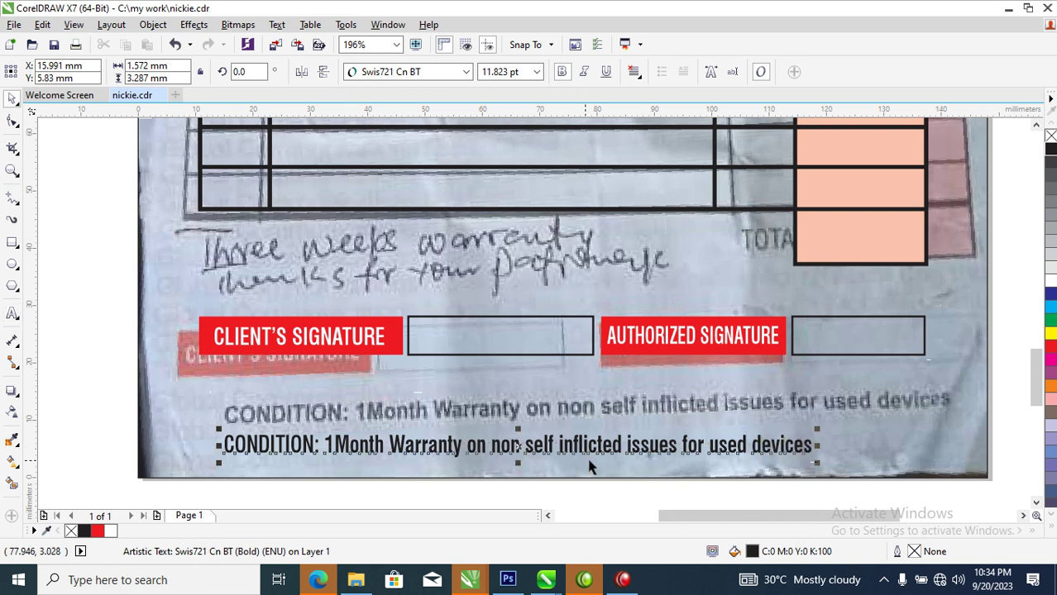
Fit the condition line over the photo's condition text, stretch it wider, and copy AUTHORIZED SIGNATURE near the total cell
drag(648, 449, 649, 420)
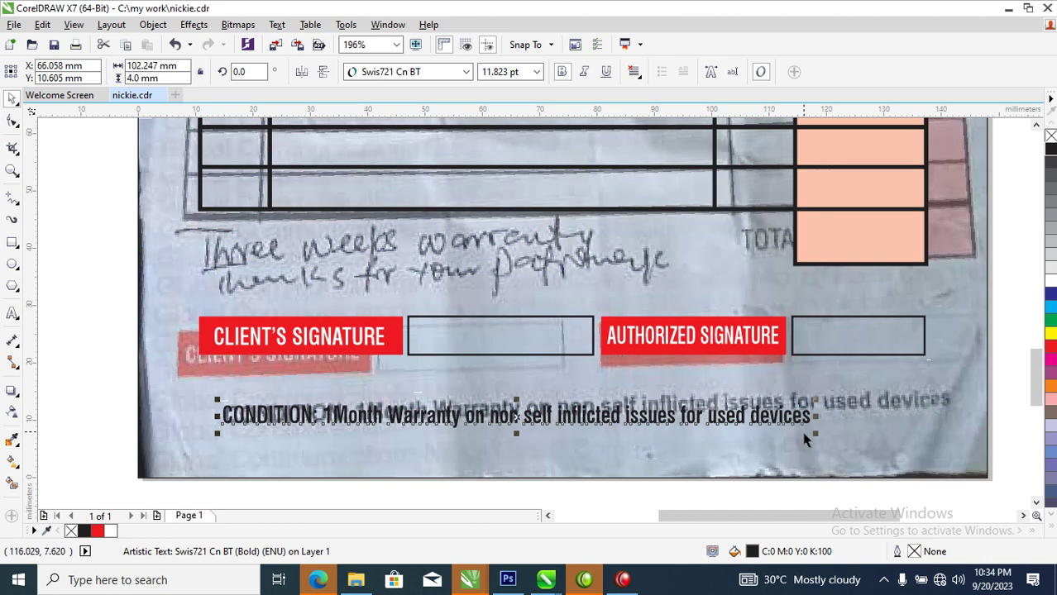
drag(812, 416, 943, 416)
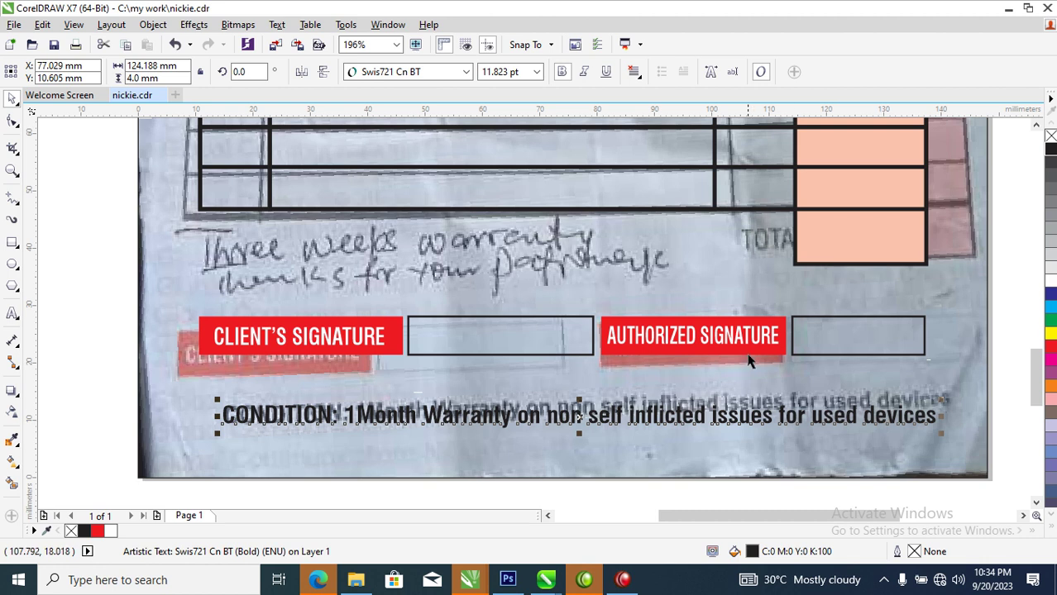
drag(766, 337, 777, 244)
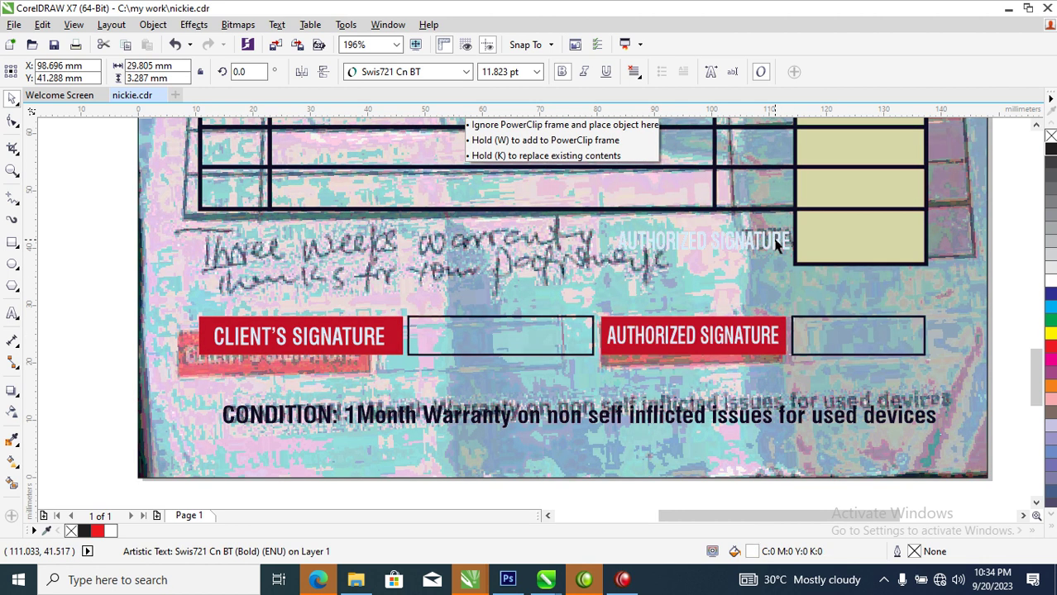
Turn the copied label into a black TOTAL label aligned beside the last peach cell
click(1050, 149)
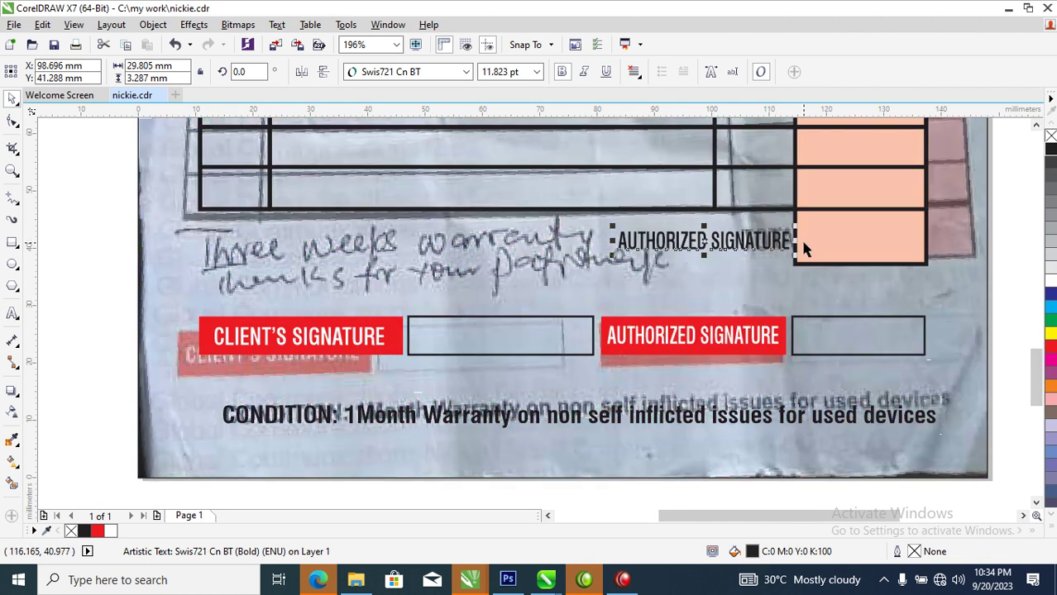
double_click(776, 240)
key(ctrl+a)
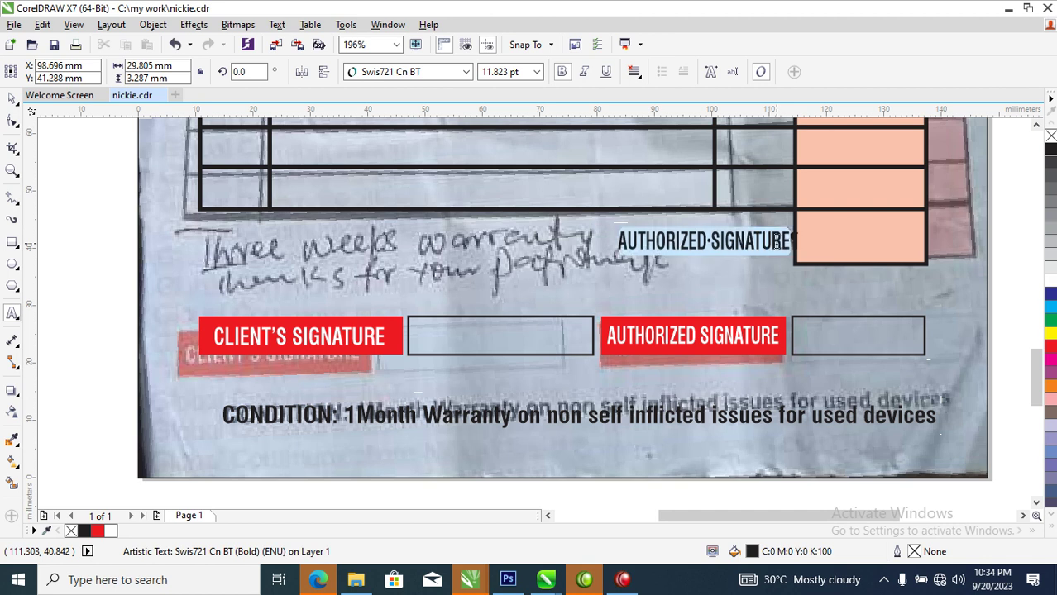
key(Delete)
text(TOTAL)
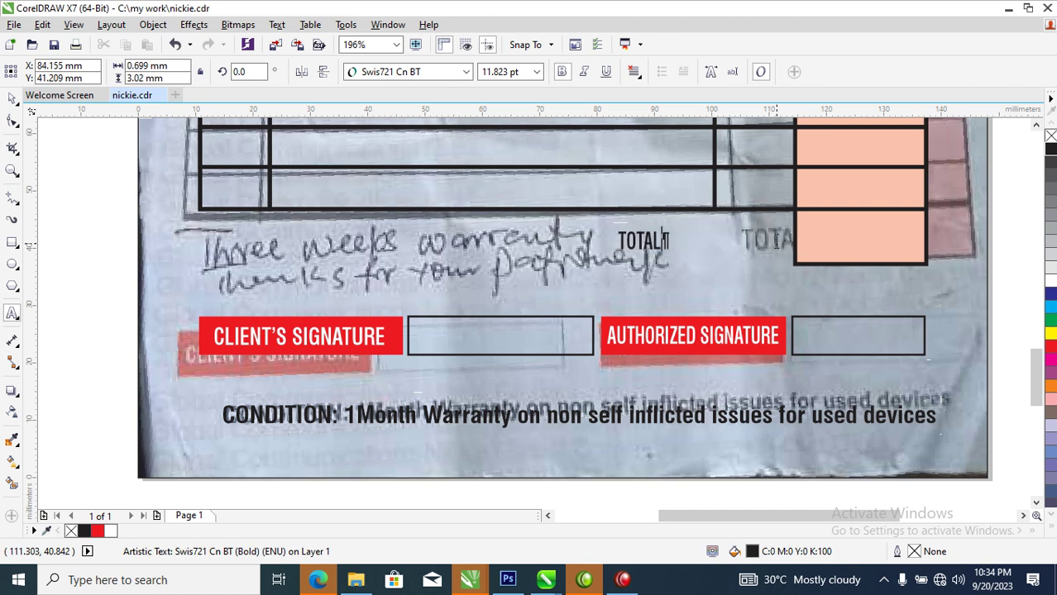
key(ctrl+space)
drag(645, 240, 710, 207)
drag(768, 235, 776, 243)
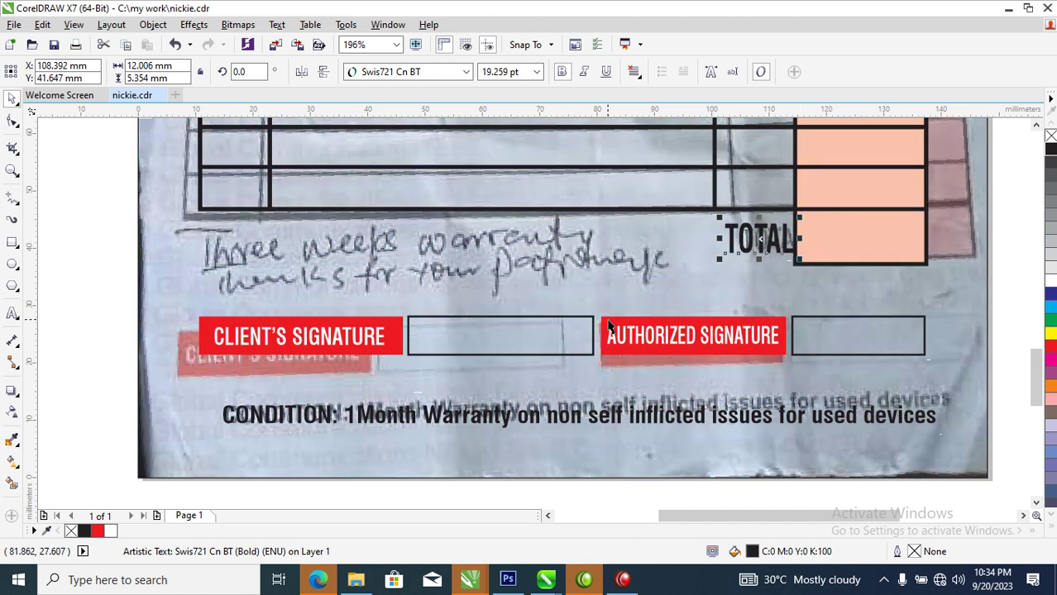
scroll(623, 306, down, 8)
Place the original photo left of the invoice page and zoom so both fit in view
key(z)
drag(626, 166, 743, 260)
drag(538, 177, 355, 178)
drag(377, 143, 582, 365)
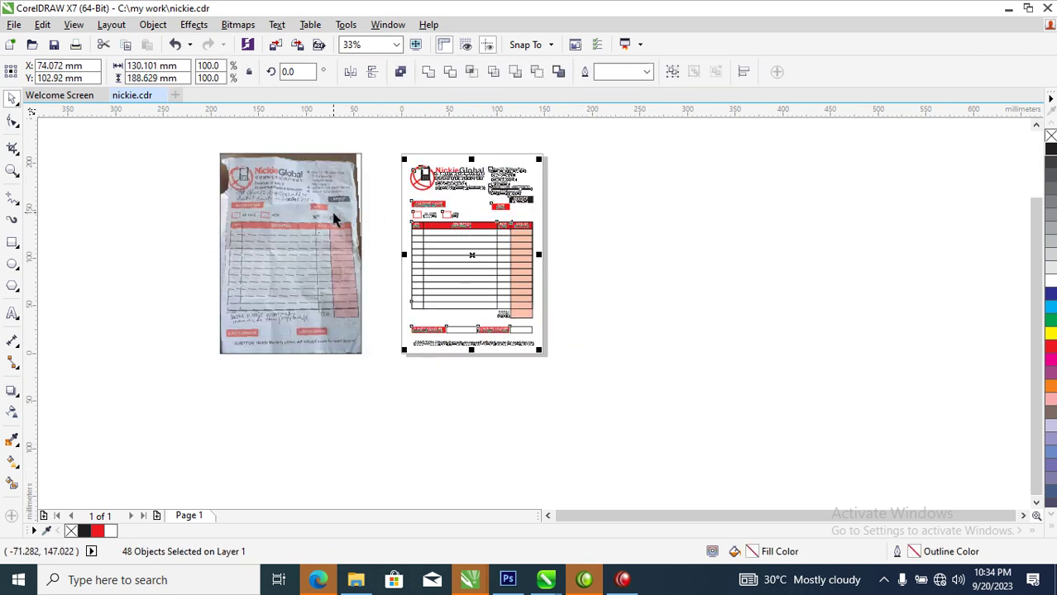
drag(396, 148, 554, 368)
key(shift+F2)
click(740, 248)
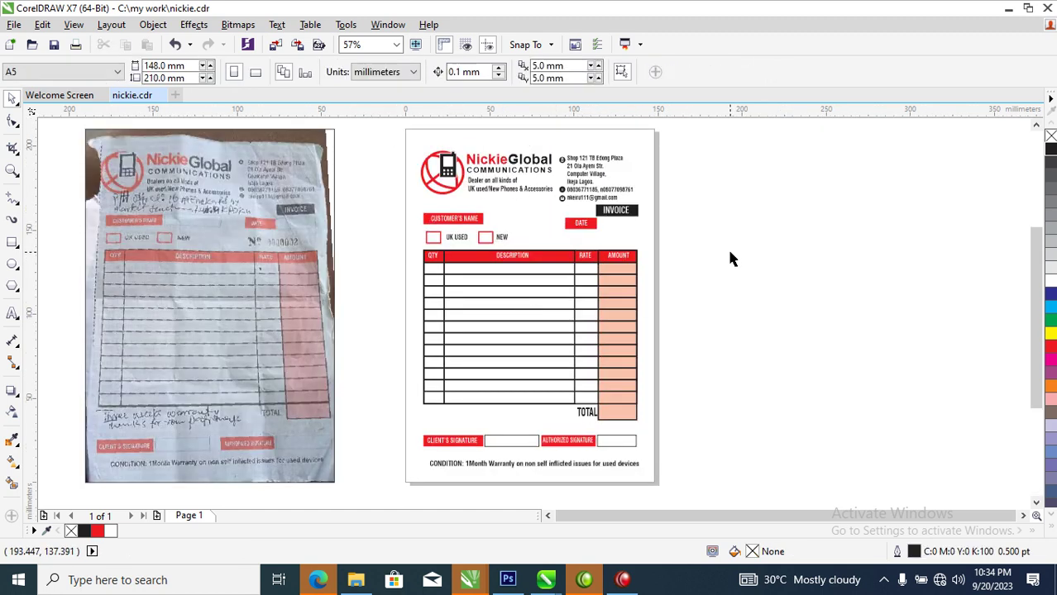